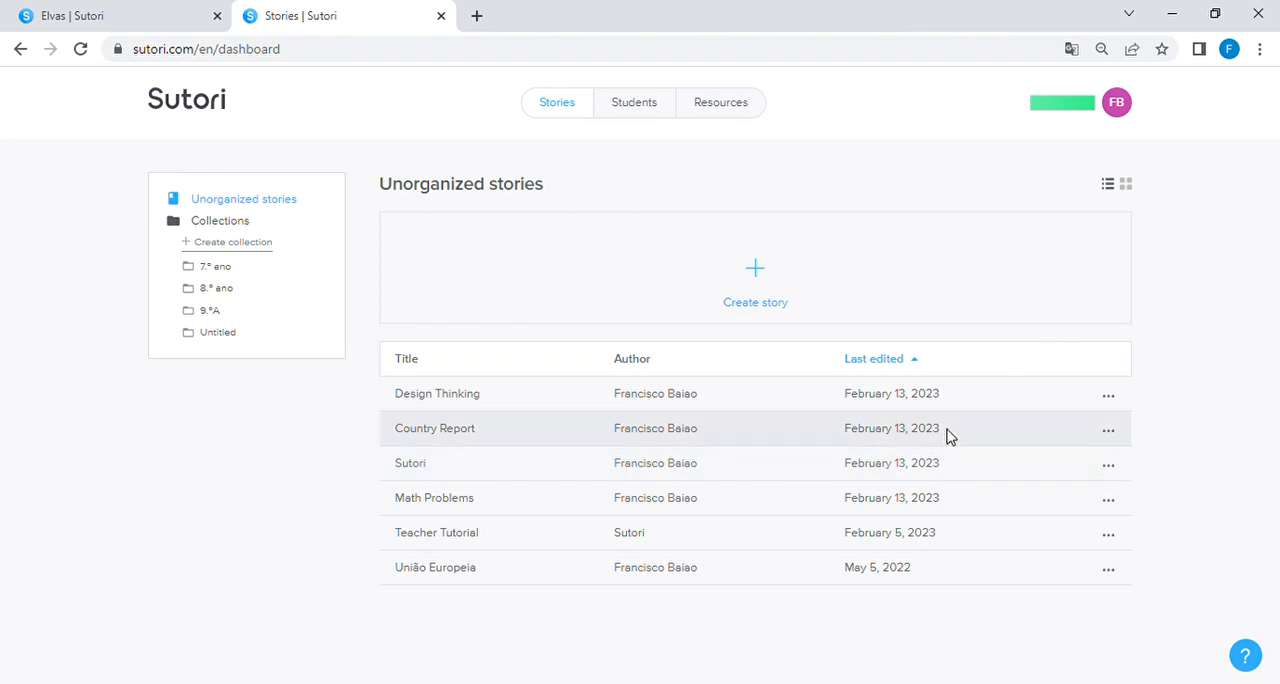
Step: Compare the list and grid layouts of the unorganized stories, ending with the grid layout
{"action": "left_click", "coordinate": [1126, 186]}
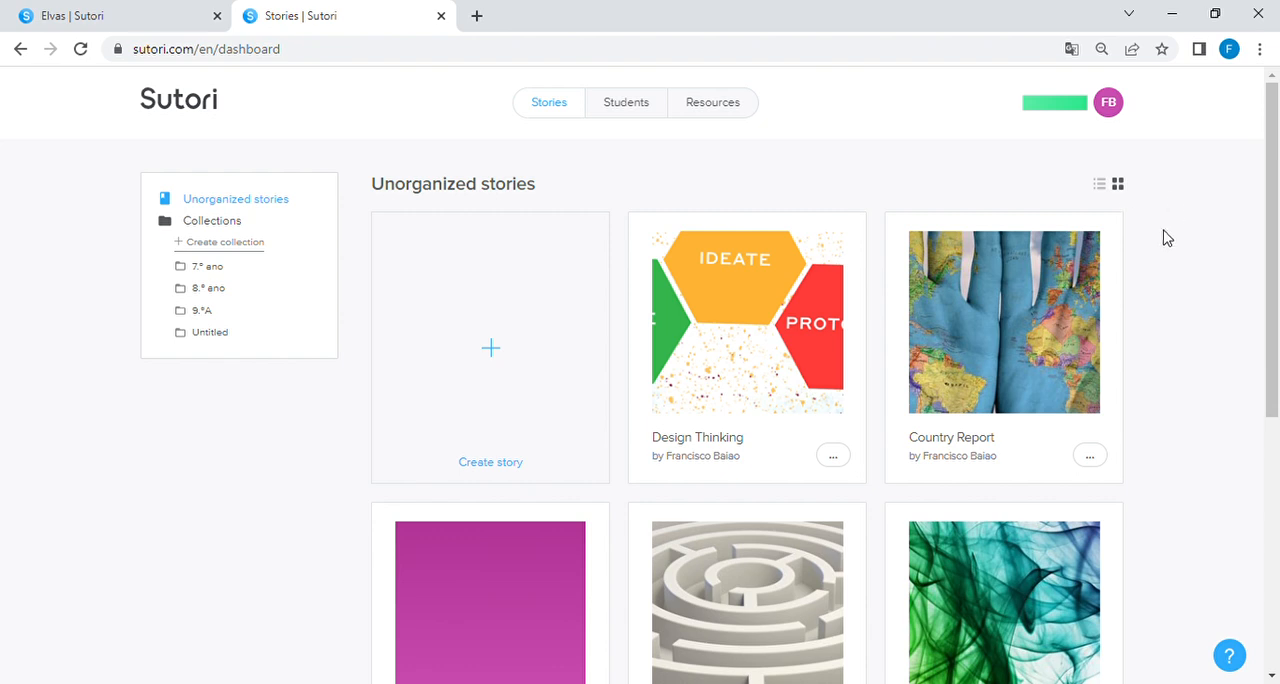
{"action": "left_click", "coordinate": [1100, 186]}
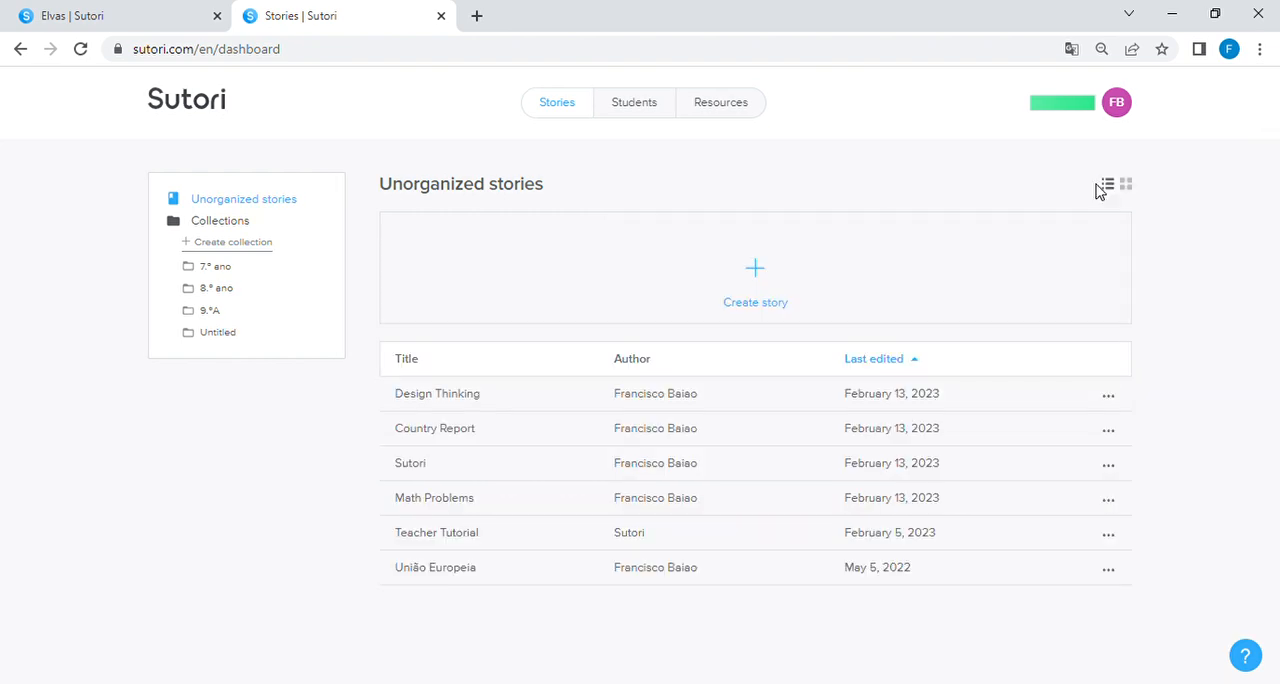
{"action": "left_click", "coordinate": [1126, 186]}
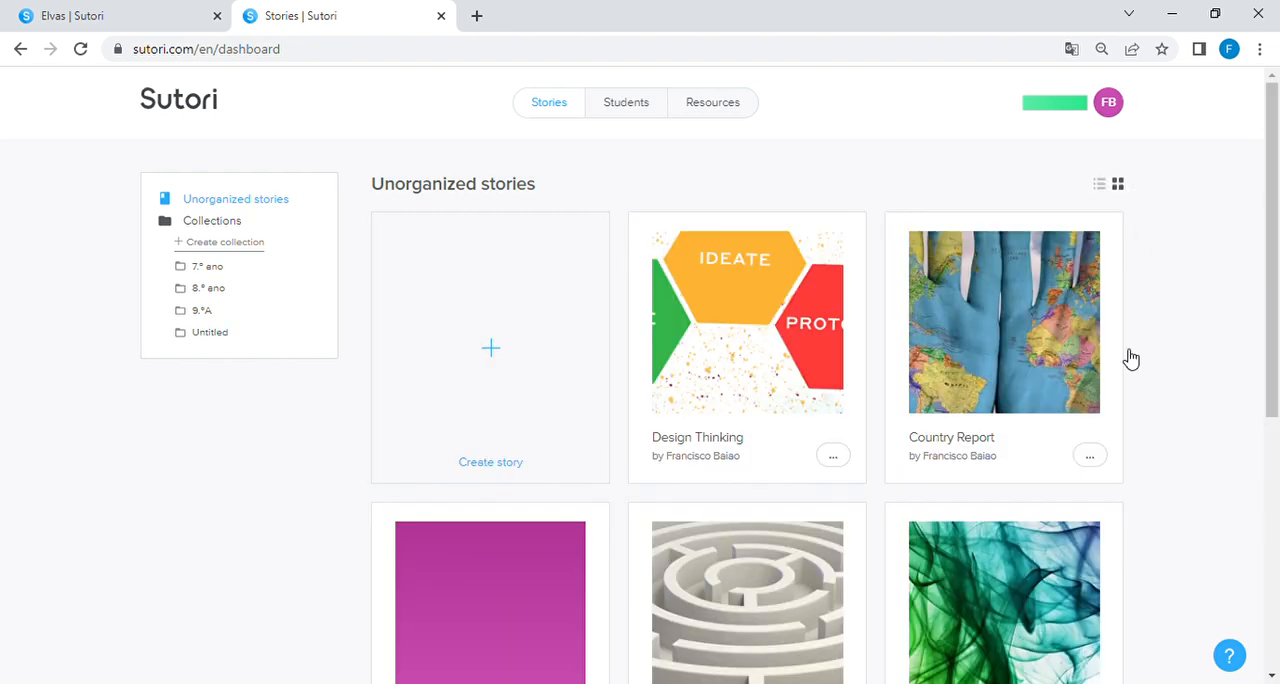
{"action": "left_click", "coordinate": [1102, 188]}
{"action": "left_click", "coordinate": [1127, 187]}
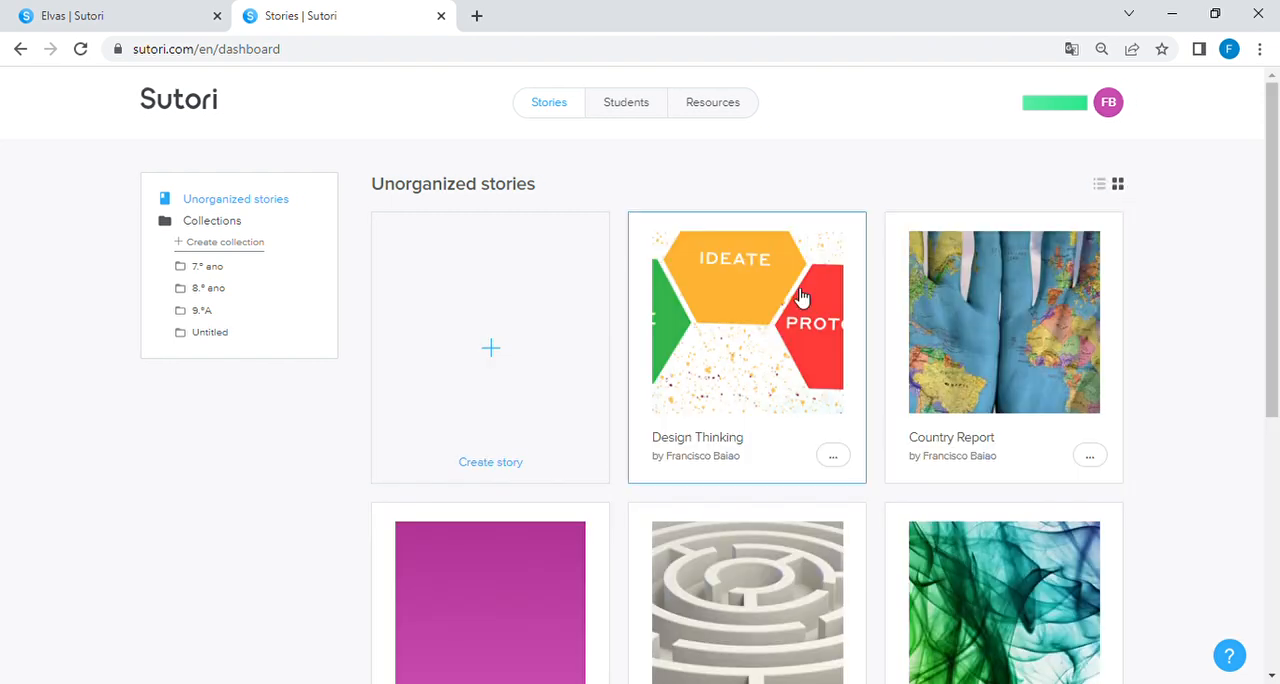
Step: Open the Design Thinking story and delete it permanently
{"action": "left_click", "coordinate": [834, 459]}
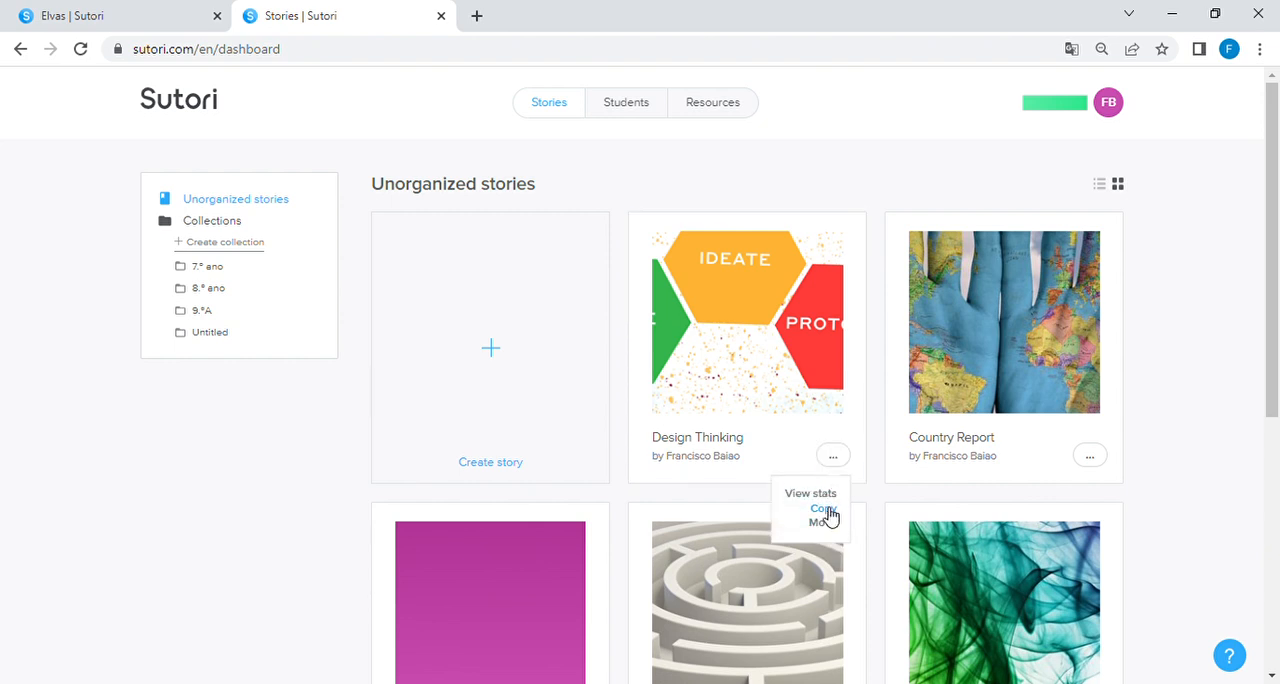
{"action": "left_click", "coordinate": [796, 347]}
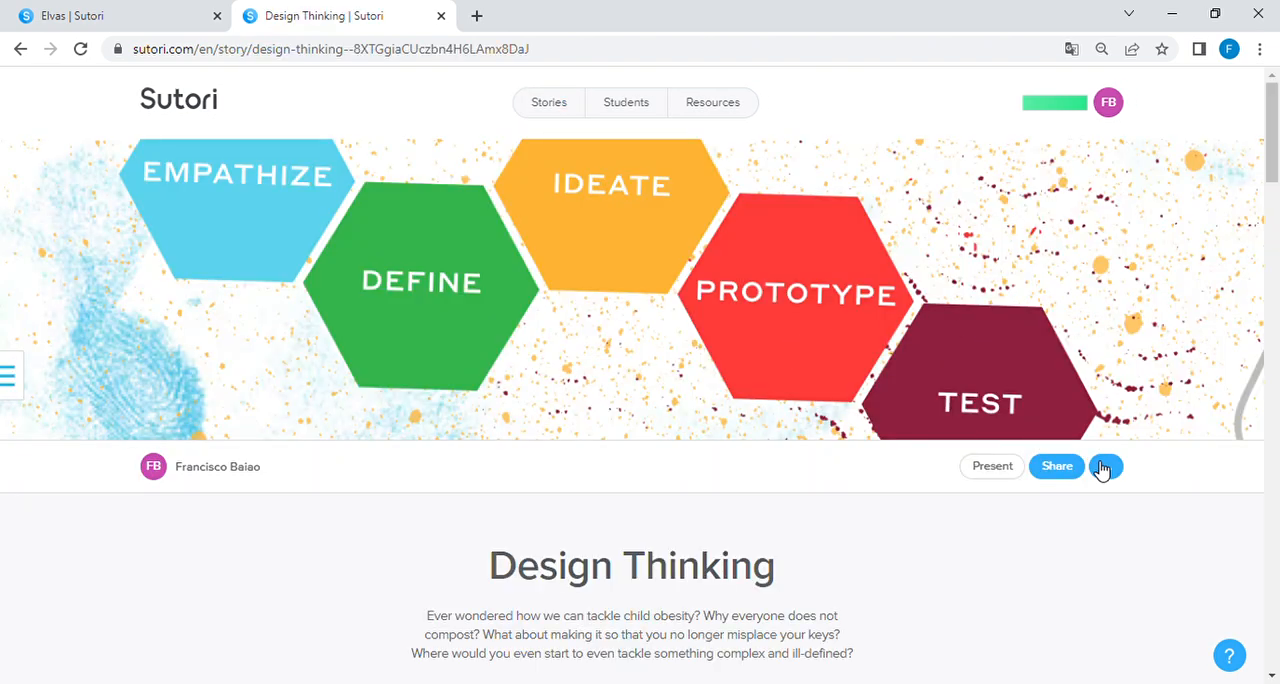
{"action": "left_click", "coordinate": [1104, 467]}
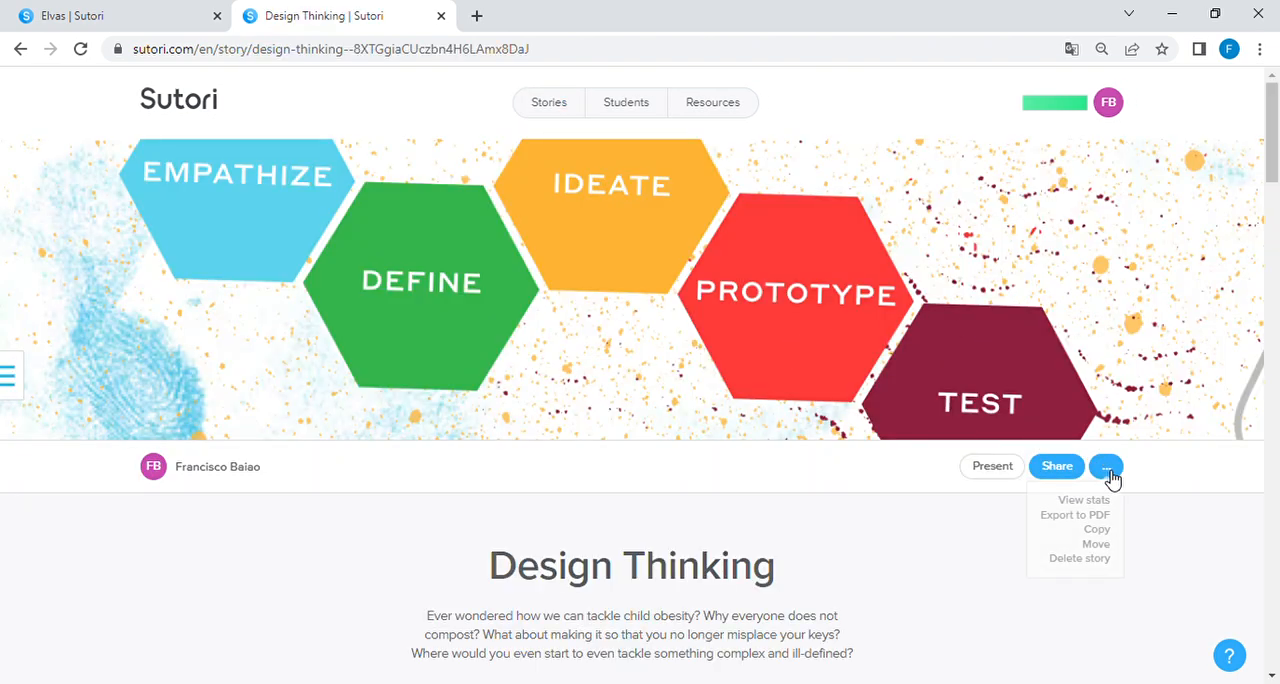
{"action": "left_click", "coordinate": [1094, 566]}
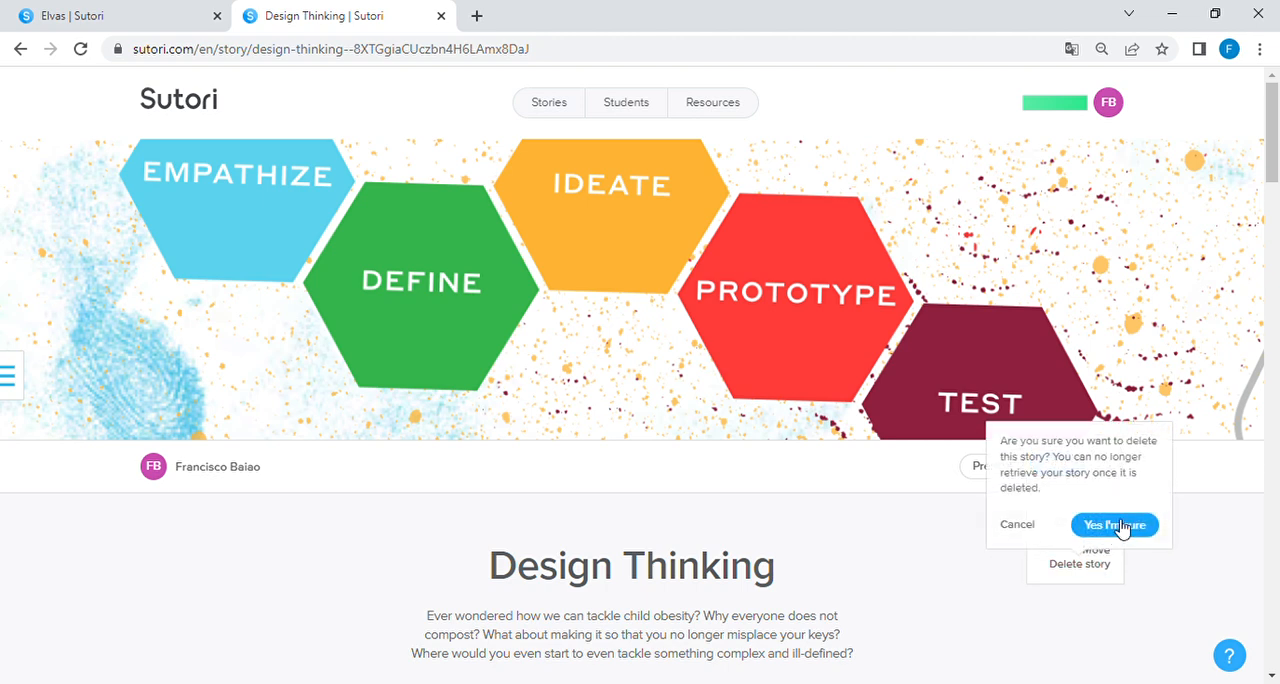
{"action": "left_click", "coordinate": [1128, 535]}
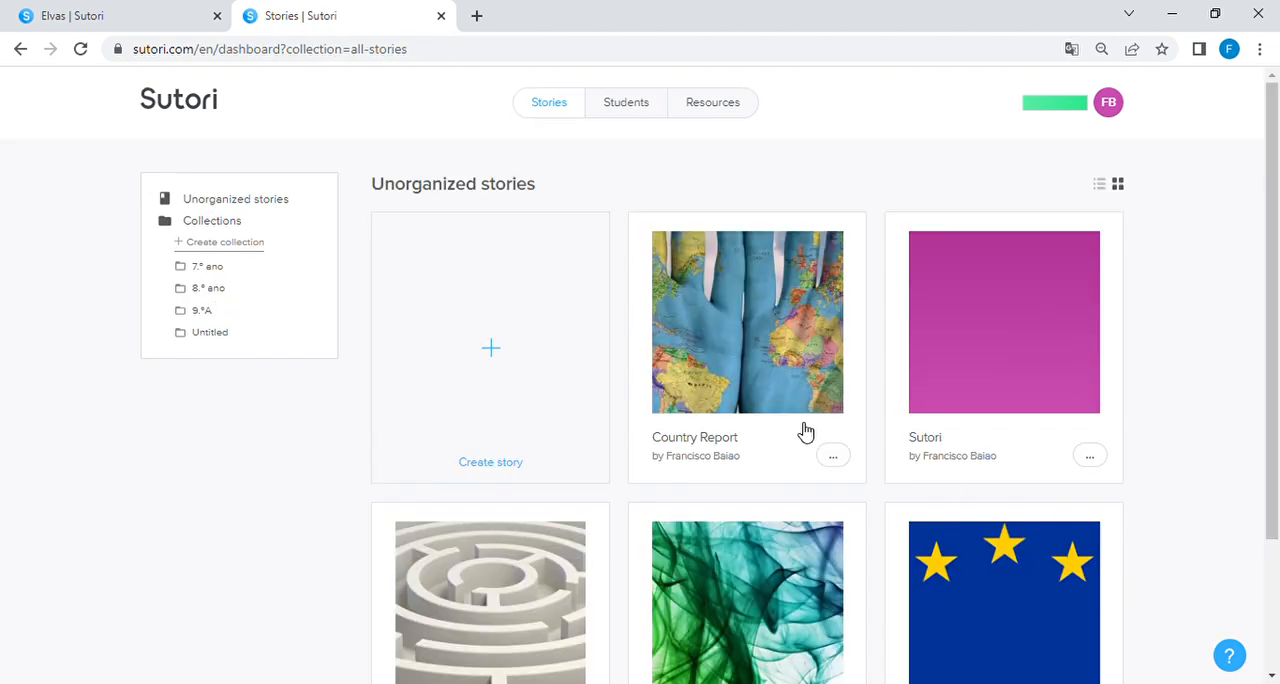
Step: Create a new blank story after looking through the template categories for activities, social studies and science
{"action": "left_click", "coordinate": [497, 354]}
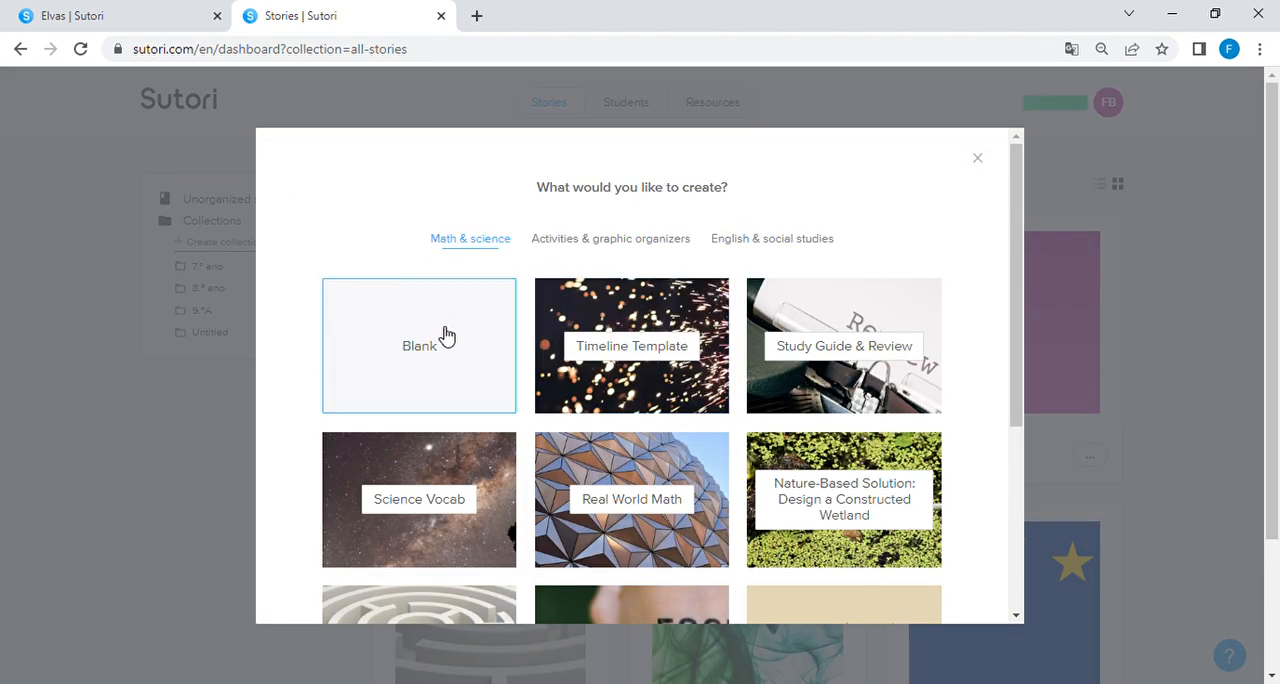
{"action": "left_click", "coordinate": [604, 244]}
{"action": "left_click", "coordinate": [766, 244]}
{"action": "left_click", "coordinate": [620, 246]}
{"action": "left_click", "coordinate": [486, 246]}
{"action": "left_click", "coordinate": [421, 348]}
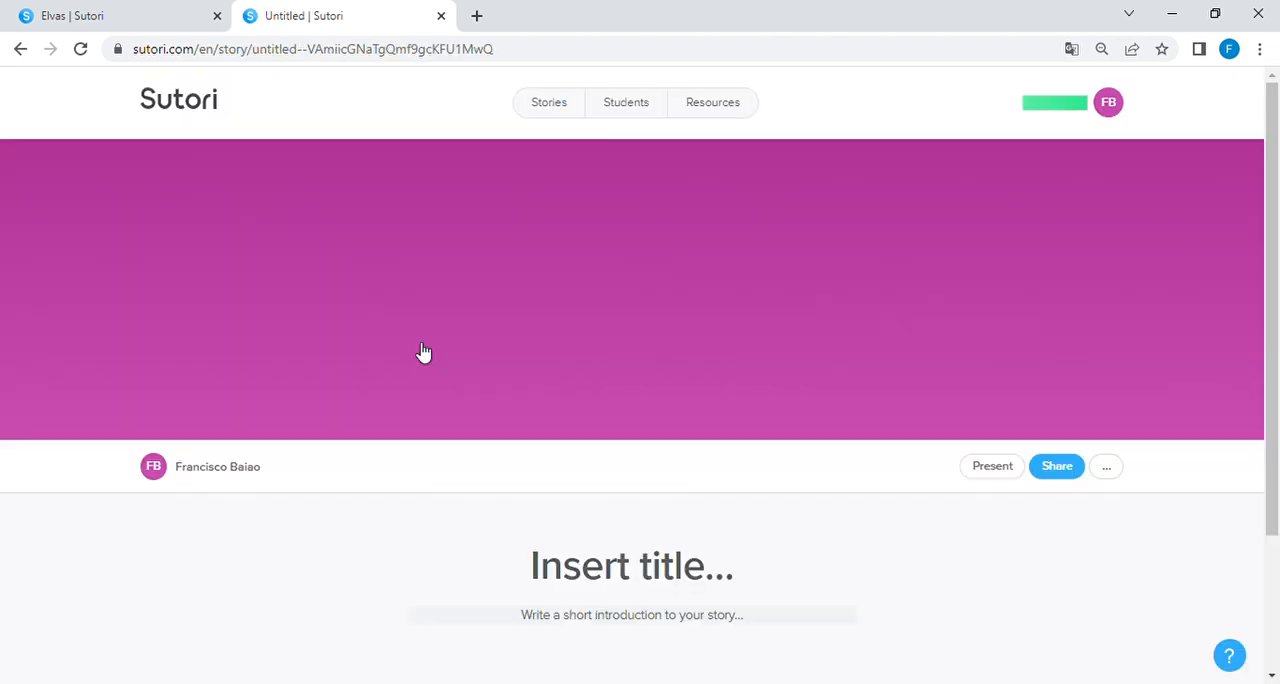
Step: Enter "Países Europeus" as the title of the new story
{"action": "scroll", "coordinate": [727, 431], "scroll_direction": "down", "scroll_amount": 1}
{"action": "scroll", "coordinate": [727, 431], "scroll_direction": "down", "scroll_amount": 2}
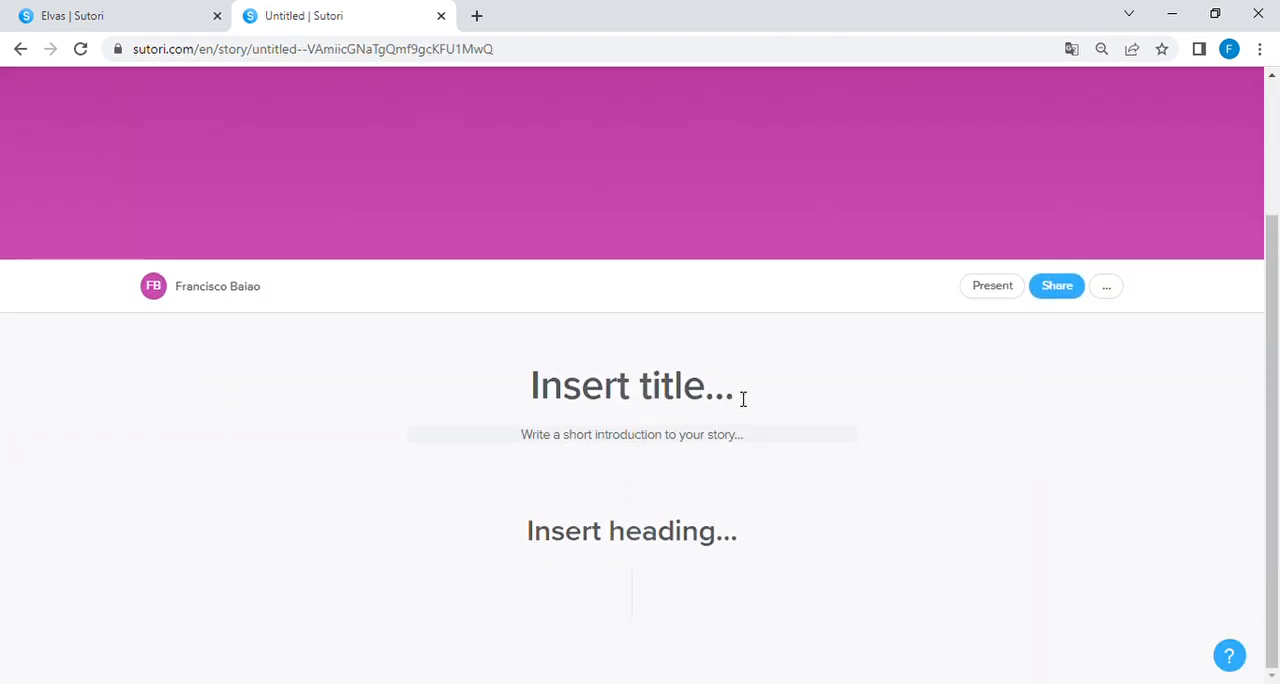
{"action": "left_click", "coordinate": [685, 397]}
{"action": "type", "text": "Países Europeus"}
Step: Write the story's short introduction as "Conheça a Europa através das suas bandeiras"
{"action": "left_click", "coordinate": [663, 437]}
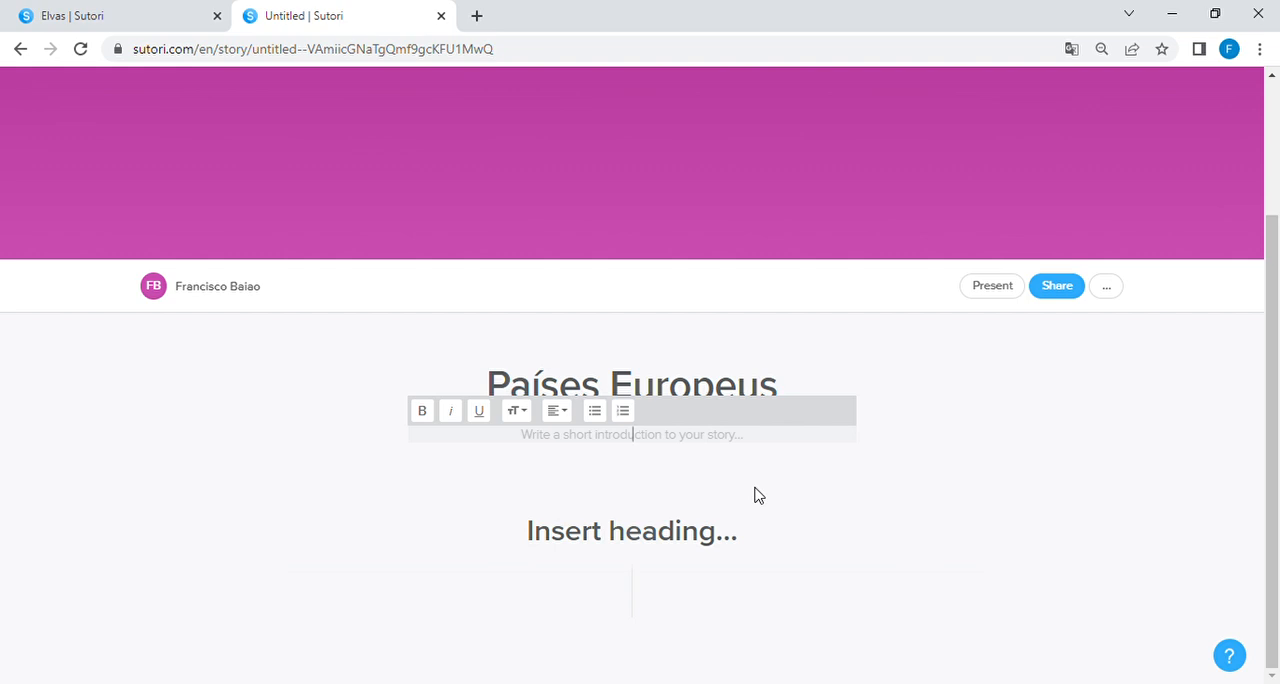
{"action": "type", "text": "Con"}
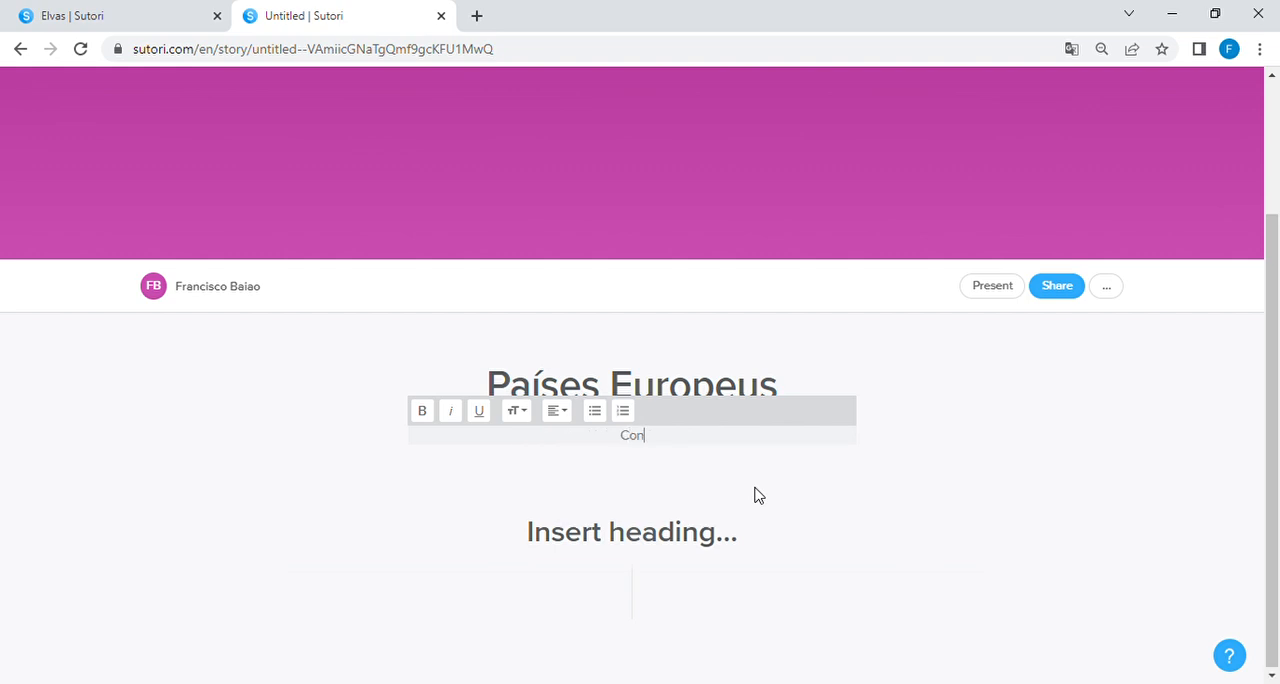
{"action": "type", "text": "heça a Europa atravé"}
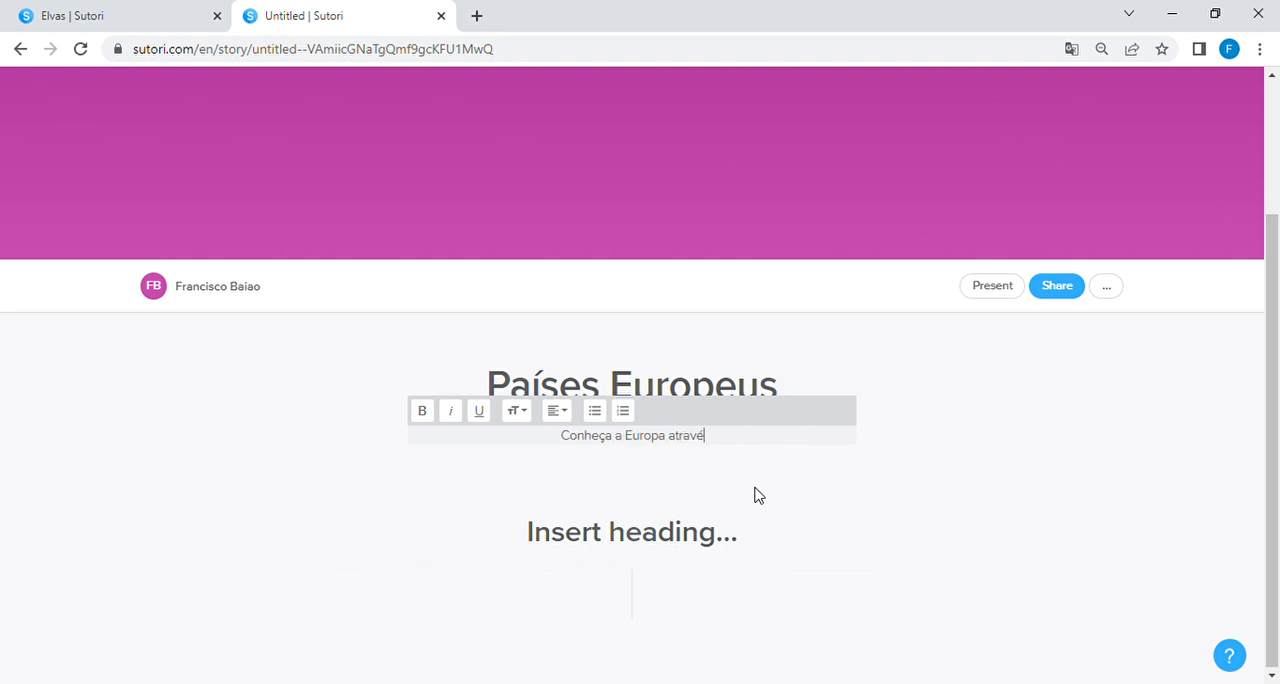
{"action": "type", "text": "s das suas bandeiras"}
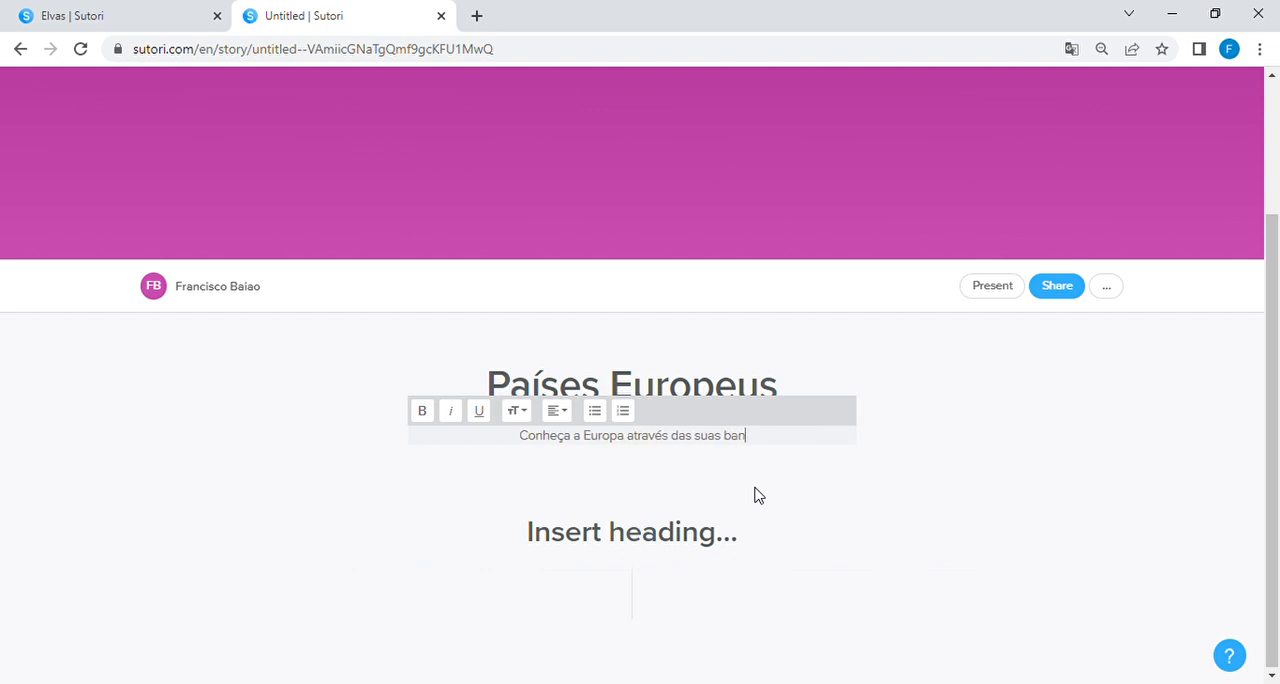
Step: Enter "Bandeiras Europeias" as the story's first section heading
{"action": "left_click", "coordinate": [661, 544]}
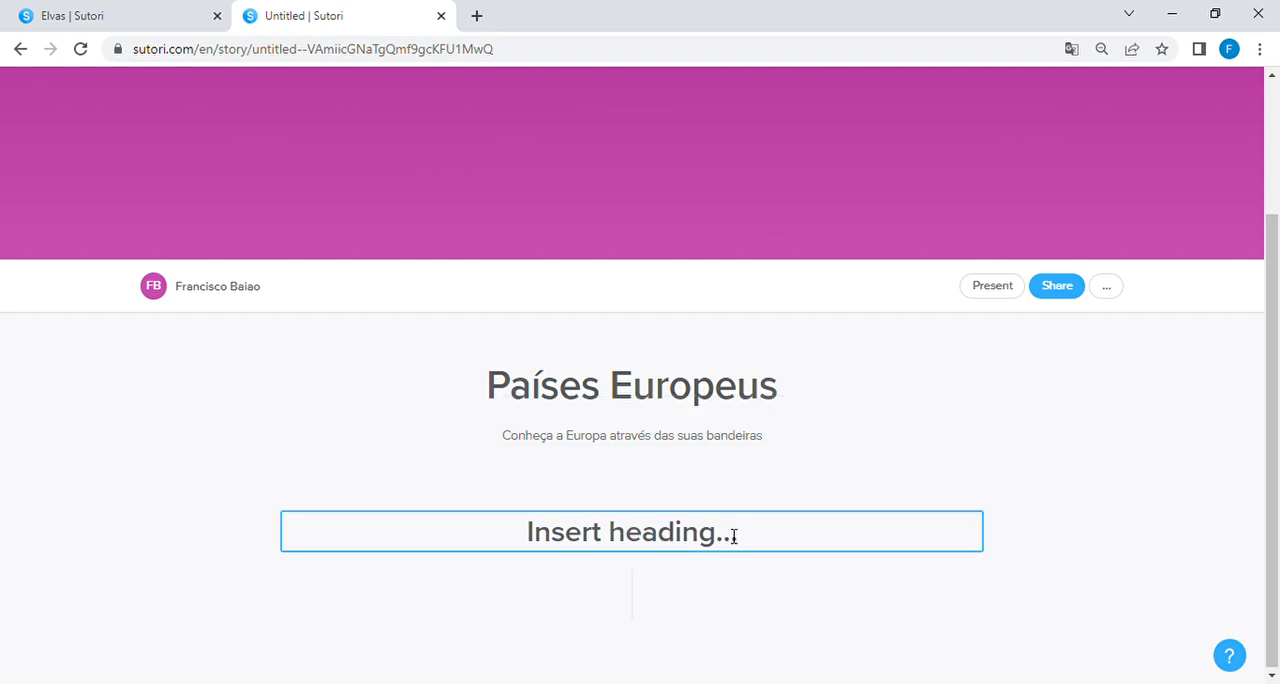
{"action": "type", "text": "Bandeiras "}
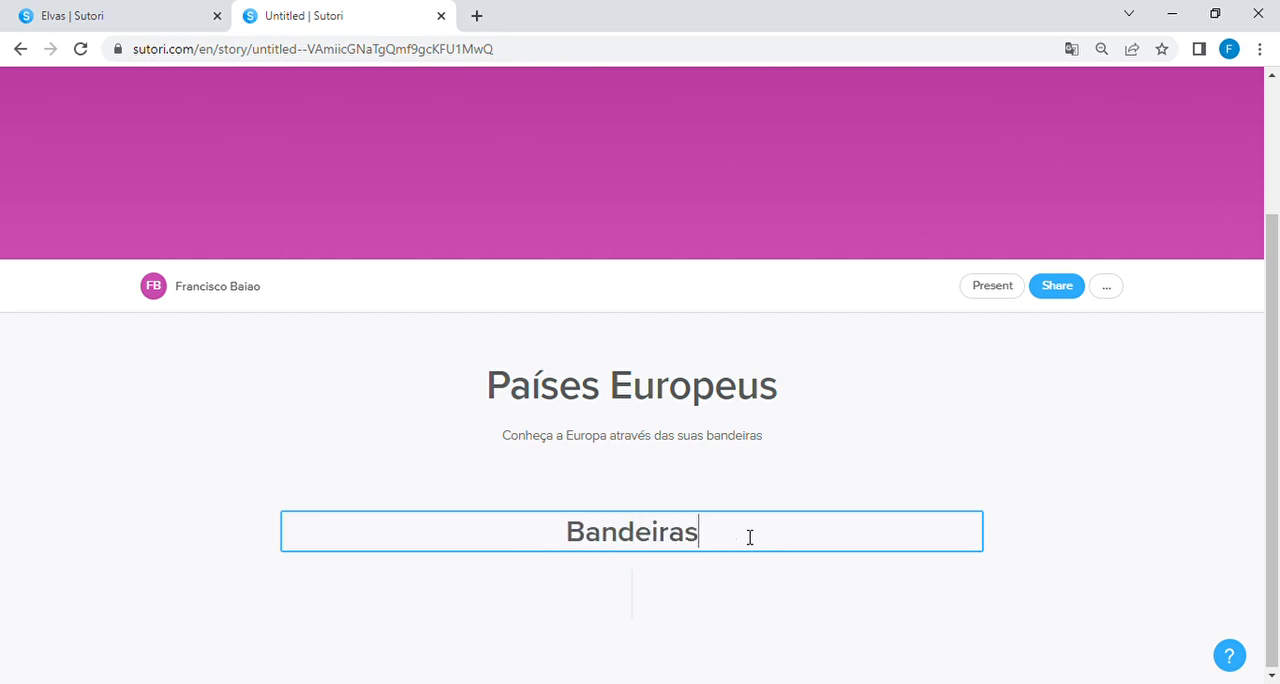
{"action": "type", "text": "Europeias"}
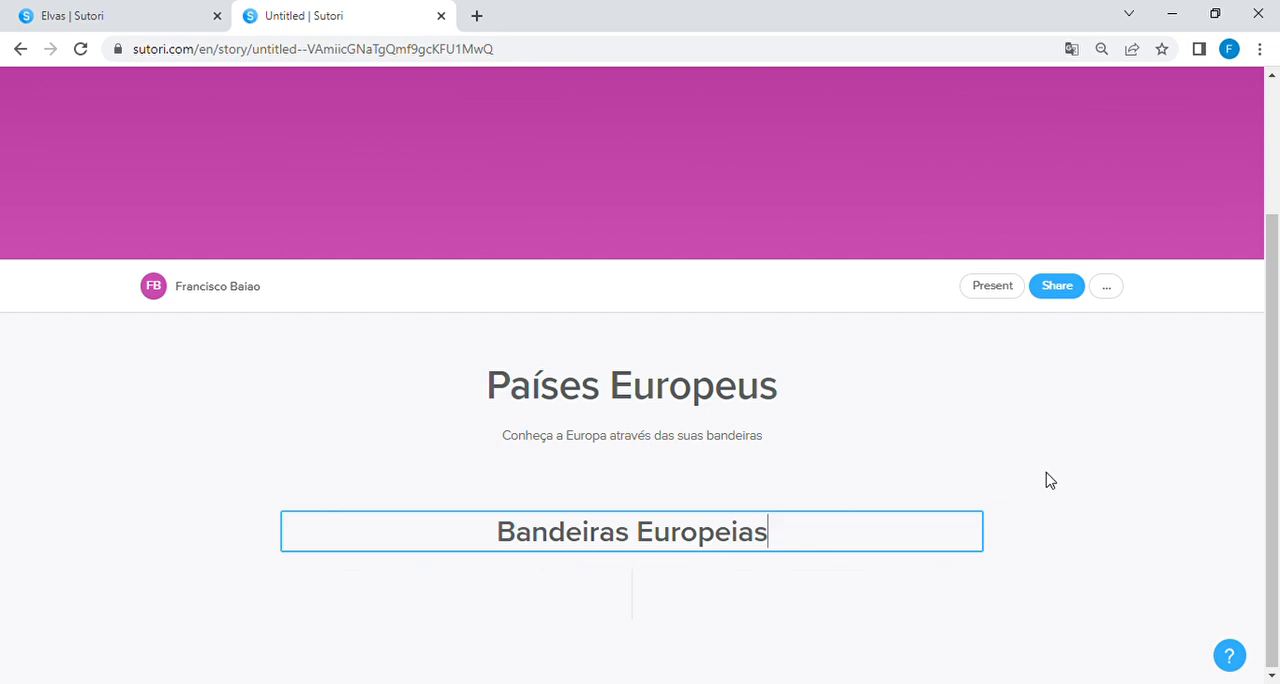
{"action": "left_click", "coordinate": [1004, 475]}
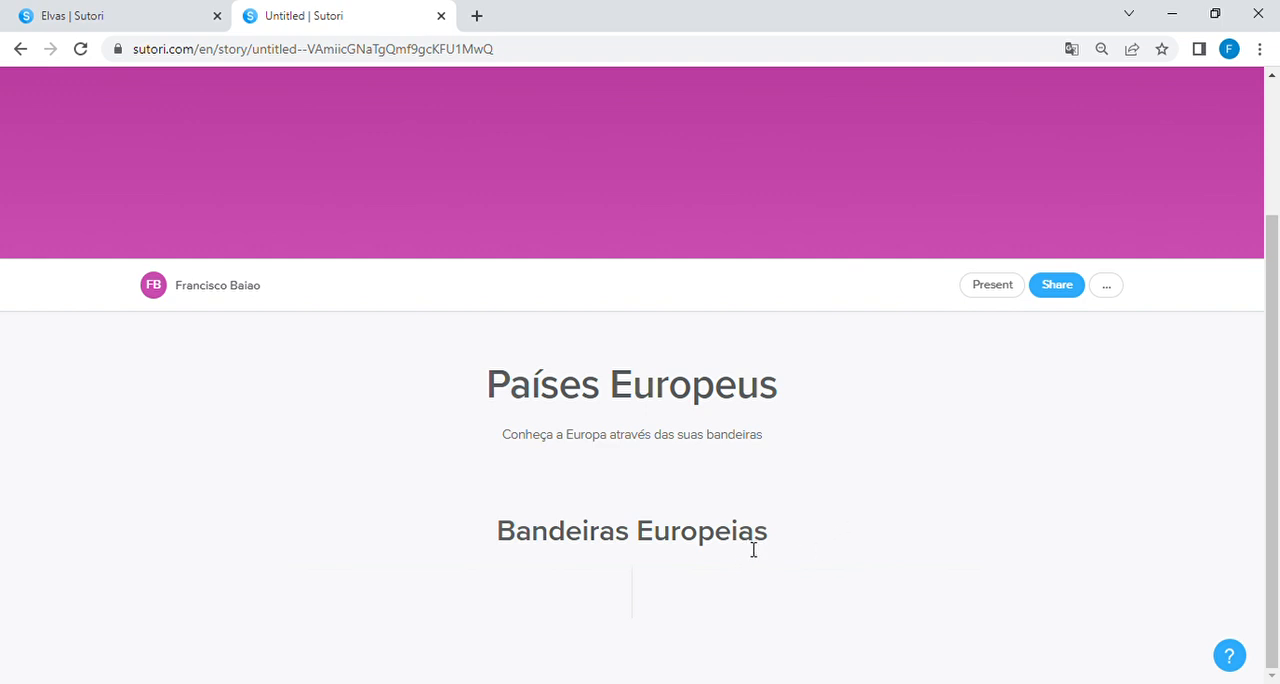
Step: Add a text block to the timeline under the "Bandeiras Europeias" heading
{"action": "mouse_move", "coordinate": [634, 614]}
{"action": "left_click", "coordinate": [634, 579]}
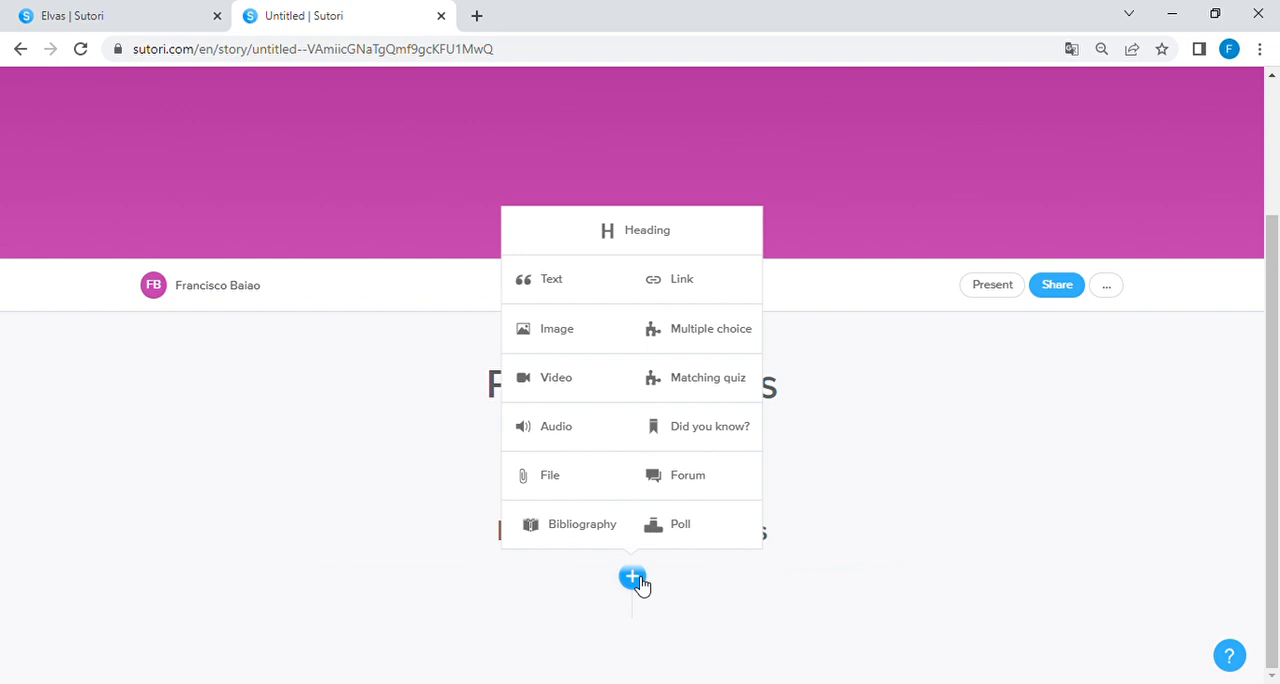
{"action": "left_click", "coordinate": [566, 287]}
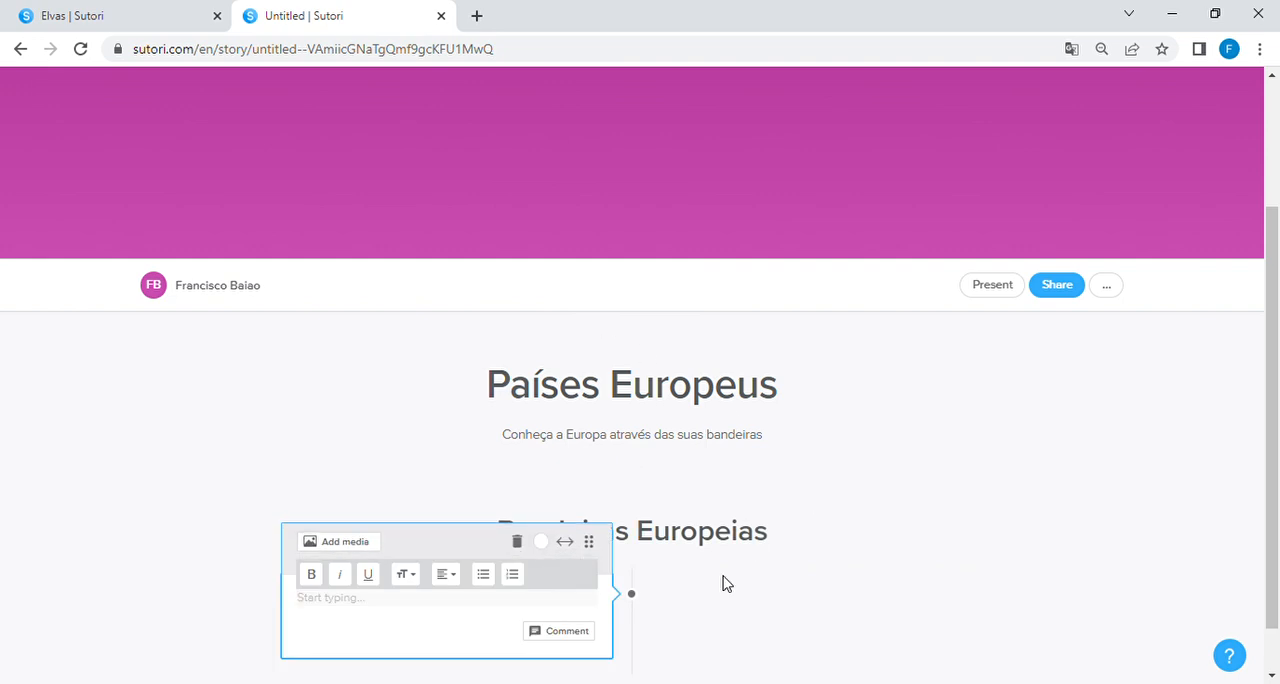
{"action": "scroll", "coordinate": [725, 582], "scroll_direction": "down", "scroll_amount": 1}
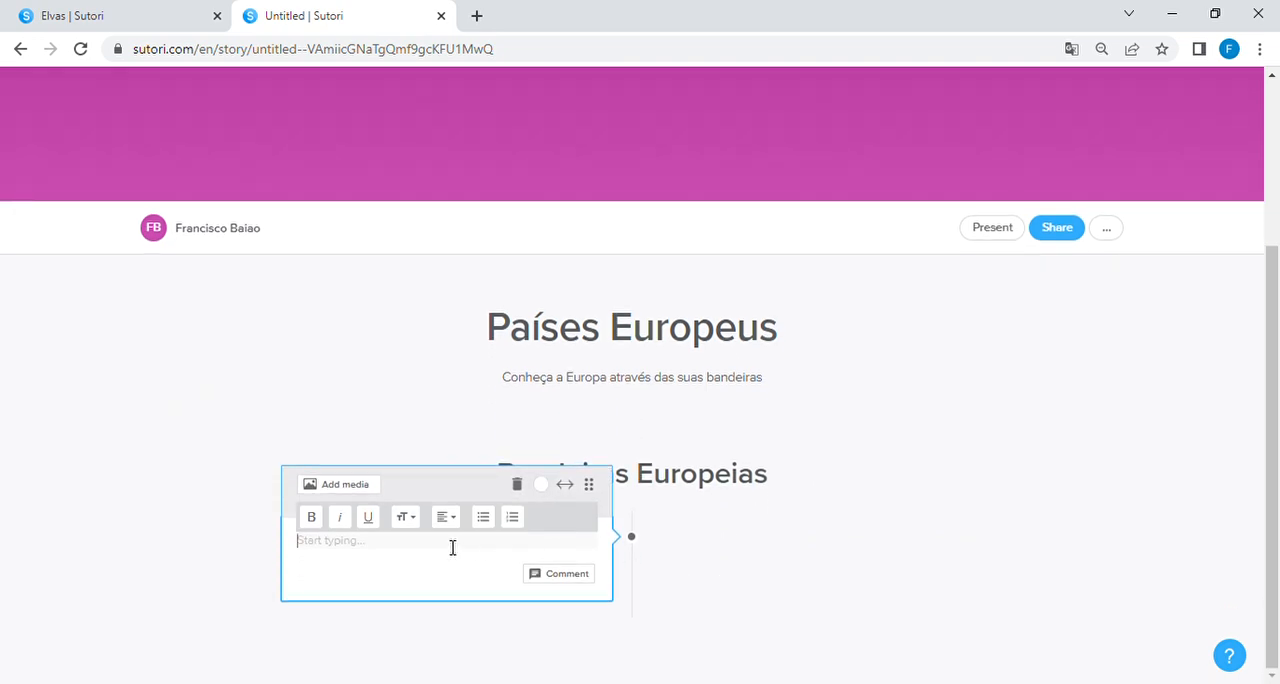
Step: Browse the Unsplash photos, and instead add the world flags image from the device to the text block
{"action": "left_click", "coordinate": [360, 494]}
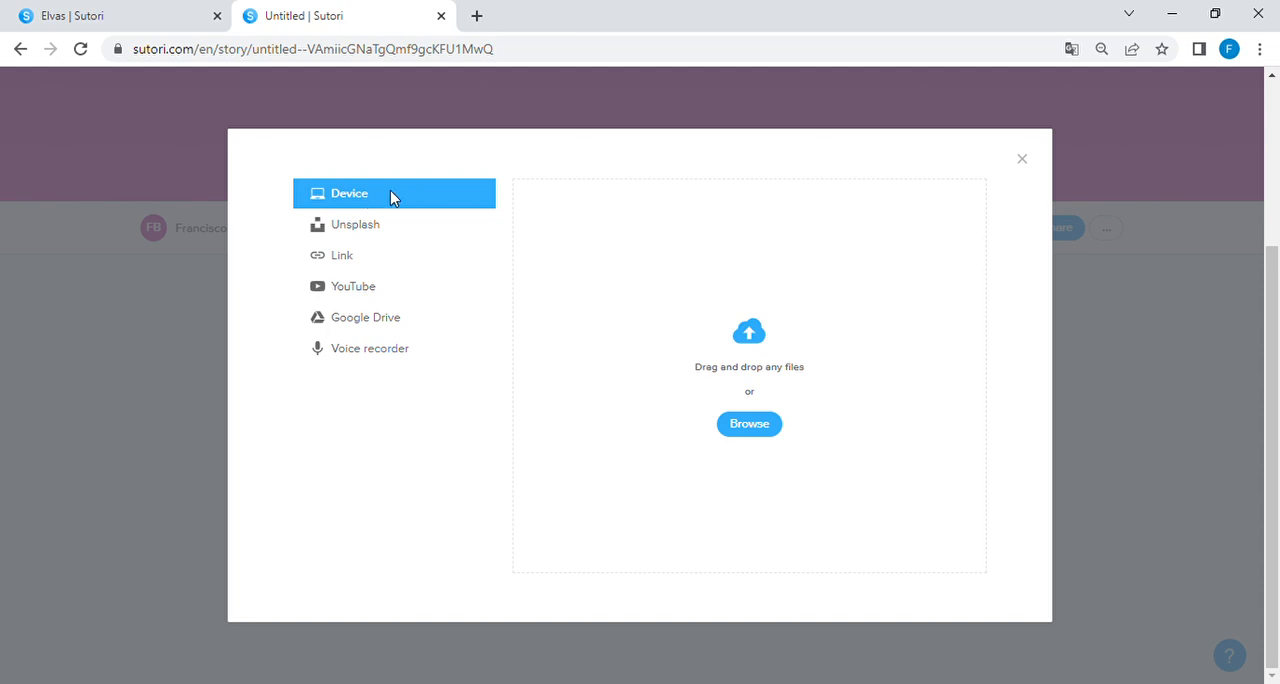
{"action": "left_click", "coordinate": [364, 234]}
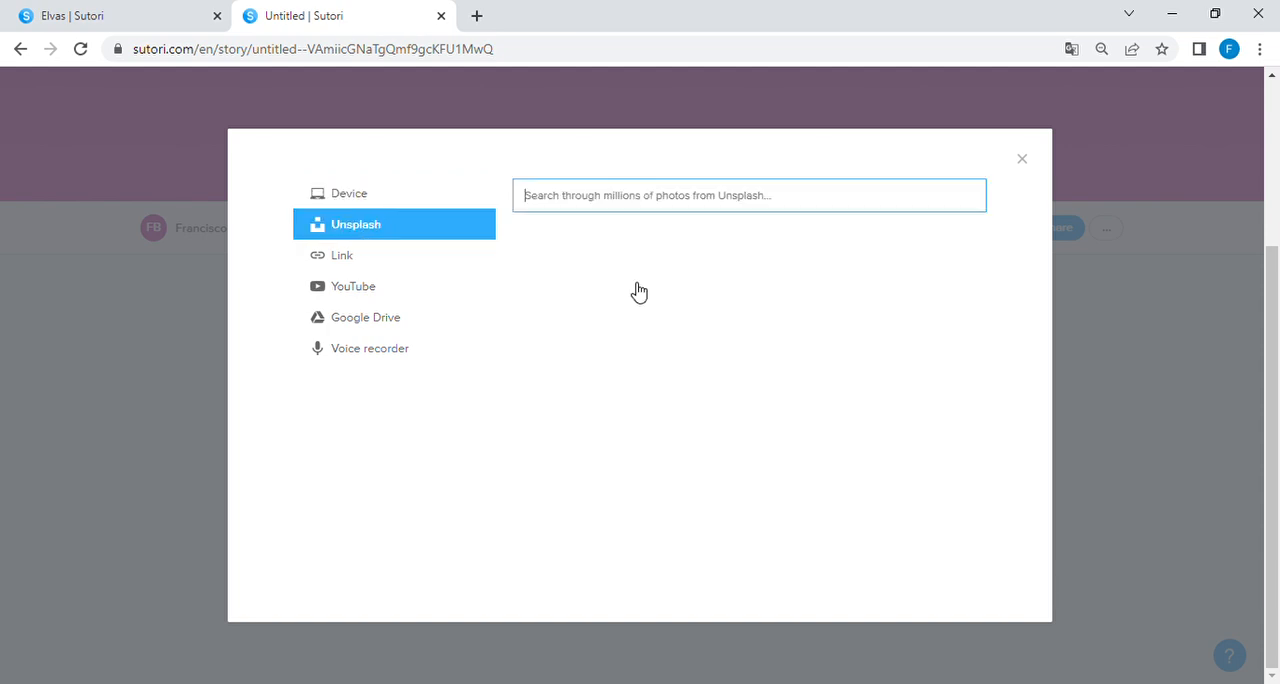
{"action": "scroll", "coordinate": [886, 451], "scroll_direction": "down", "scroll_amount": 3}
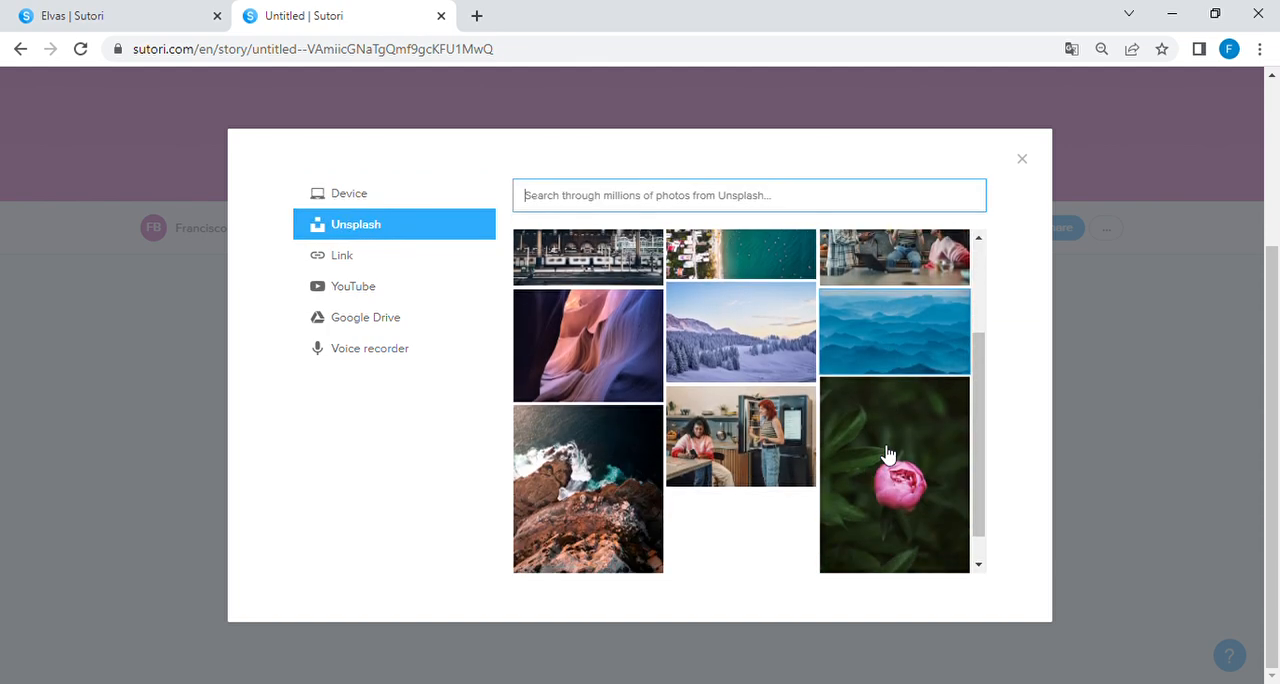
{"action": "scroll", "coordinate": [886, 451], "scroll_direction": "up", "scroll_amount": 3}
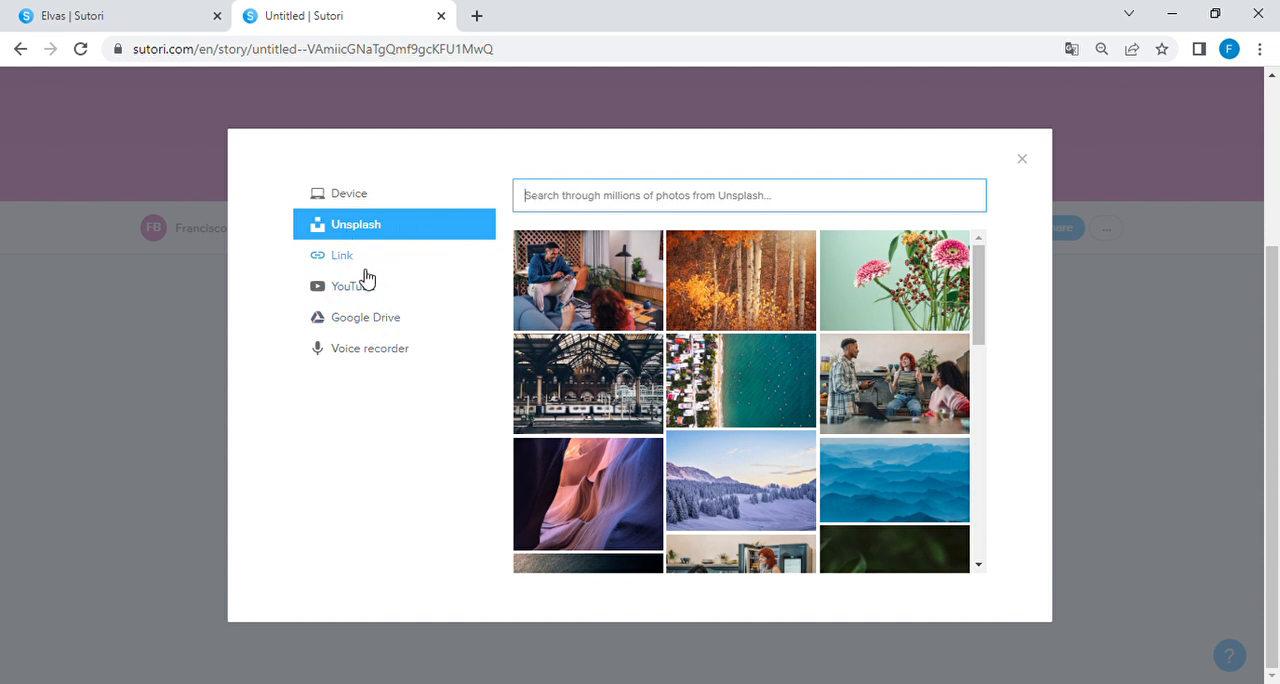
{"action": "left_click", "coordinate": [362, 200]}
{"action": "left_click", "coordinate": [760, 425]}
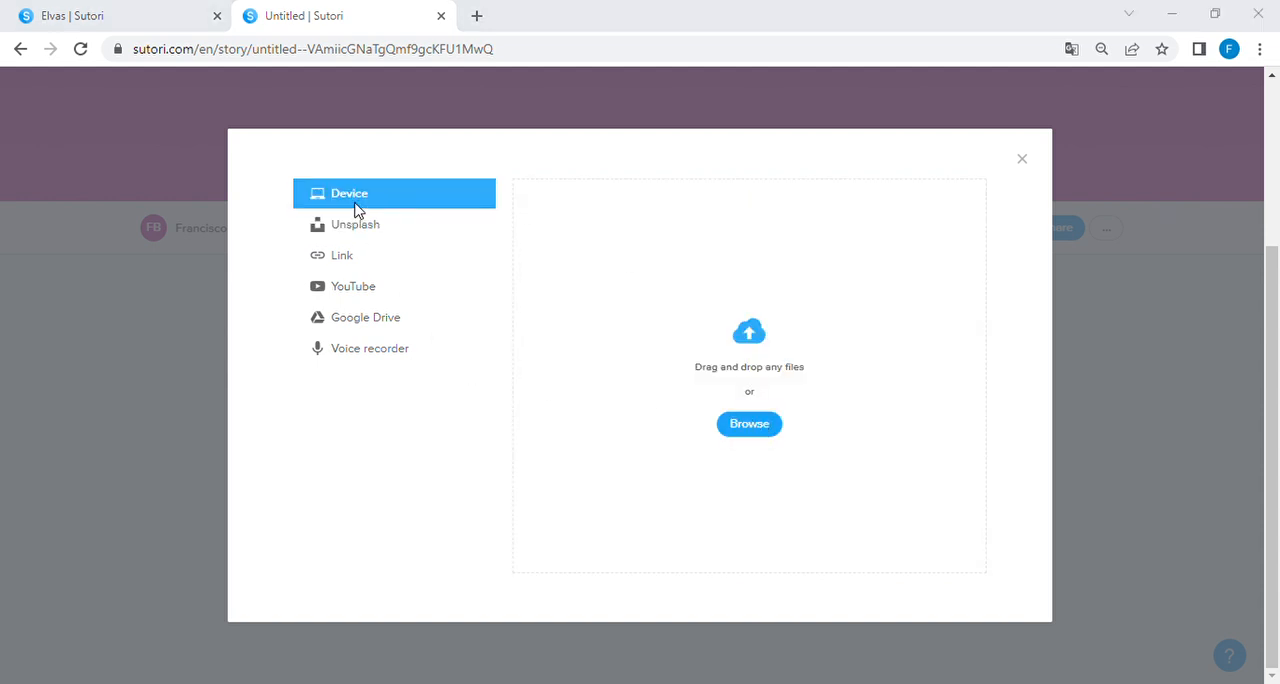
{"action": "double_click", "coordinate": [333, 173]}
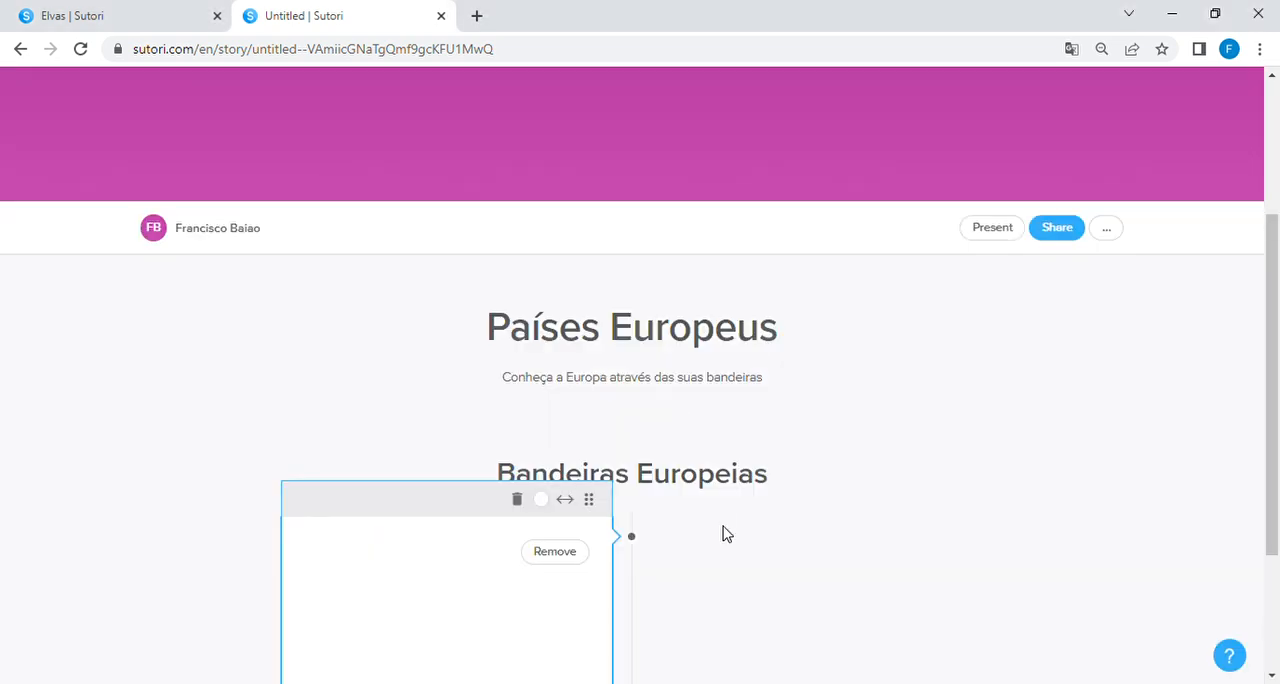
Step: Write "Descobre quais destes países são da Europa?" as the text under the flags image
{"action": "scroll", "coordinate": [727, 534], "scroll_direction": "down", "scroll_amount": 3}
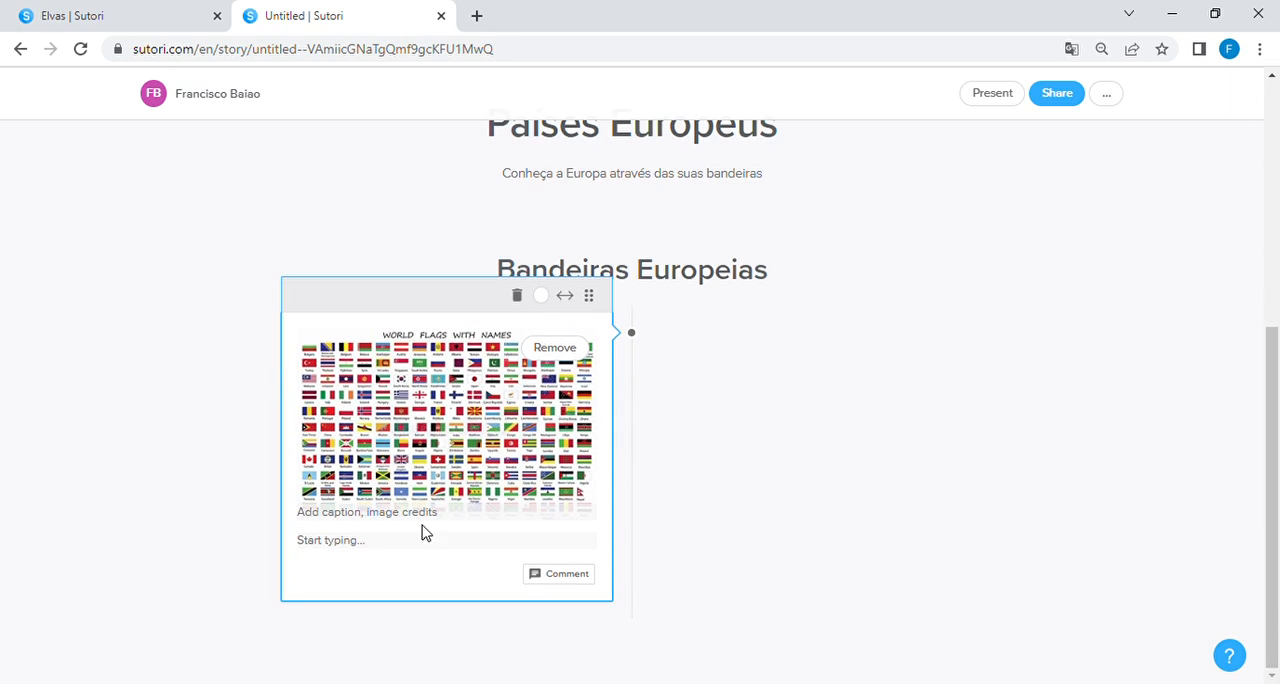
{"action": "left_click", "coordinate": [363, 545]}
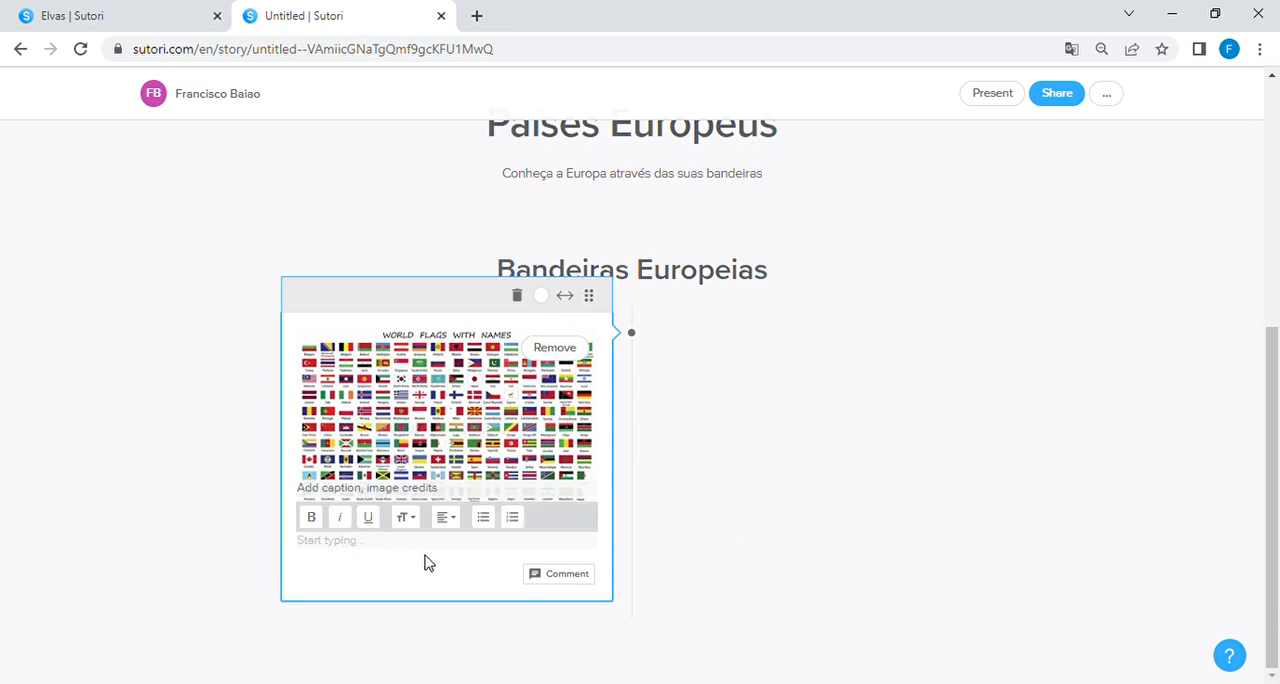
{"action": "type", "text": "Des"}
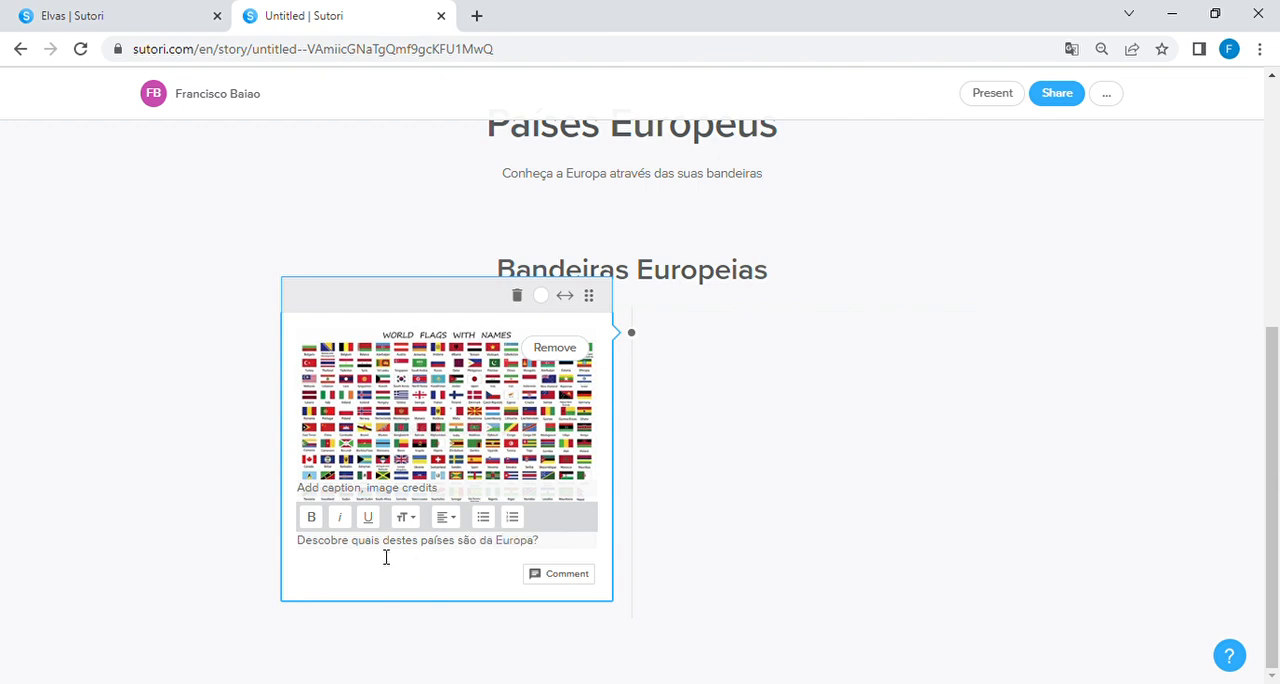
Step: Replace the word "Descobre" with "Indica" in the question under the flags image and finish editing the block
{"action": "double_click", "coordinate": [341, 552]}
{"action": "type", "text": "Indica"}
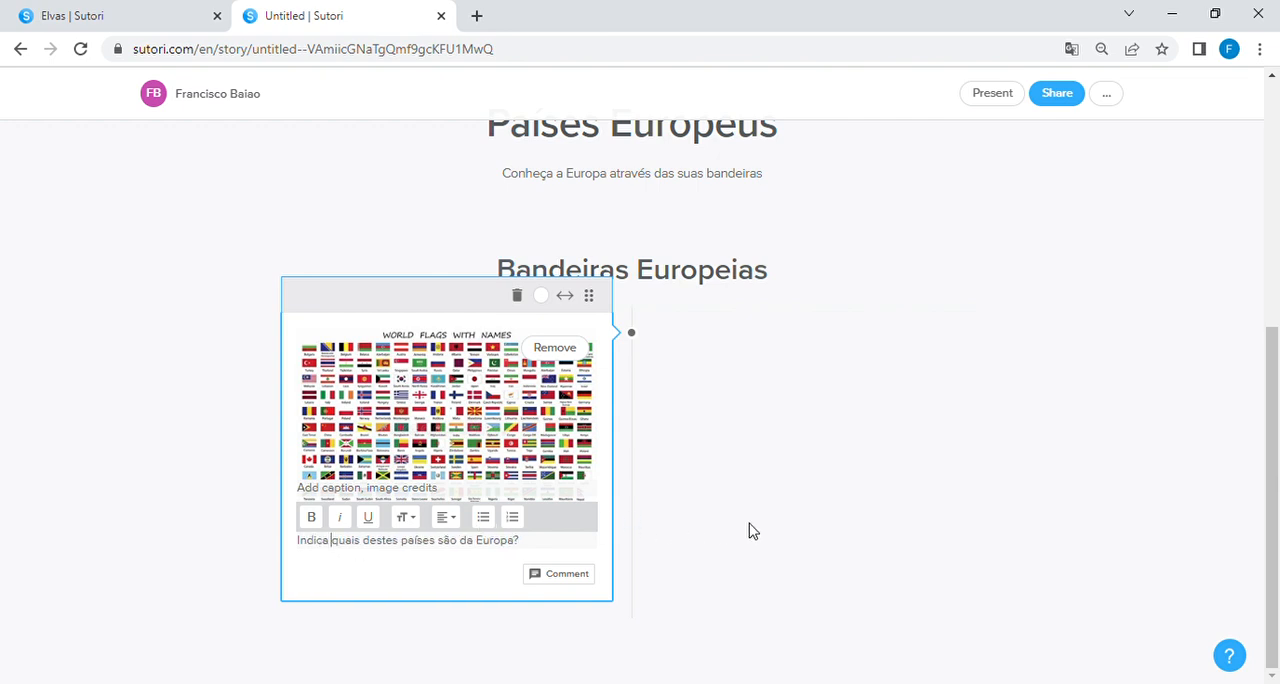
{"action": "left_click", "coordinate": [748, 528]}
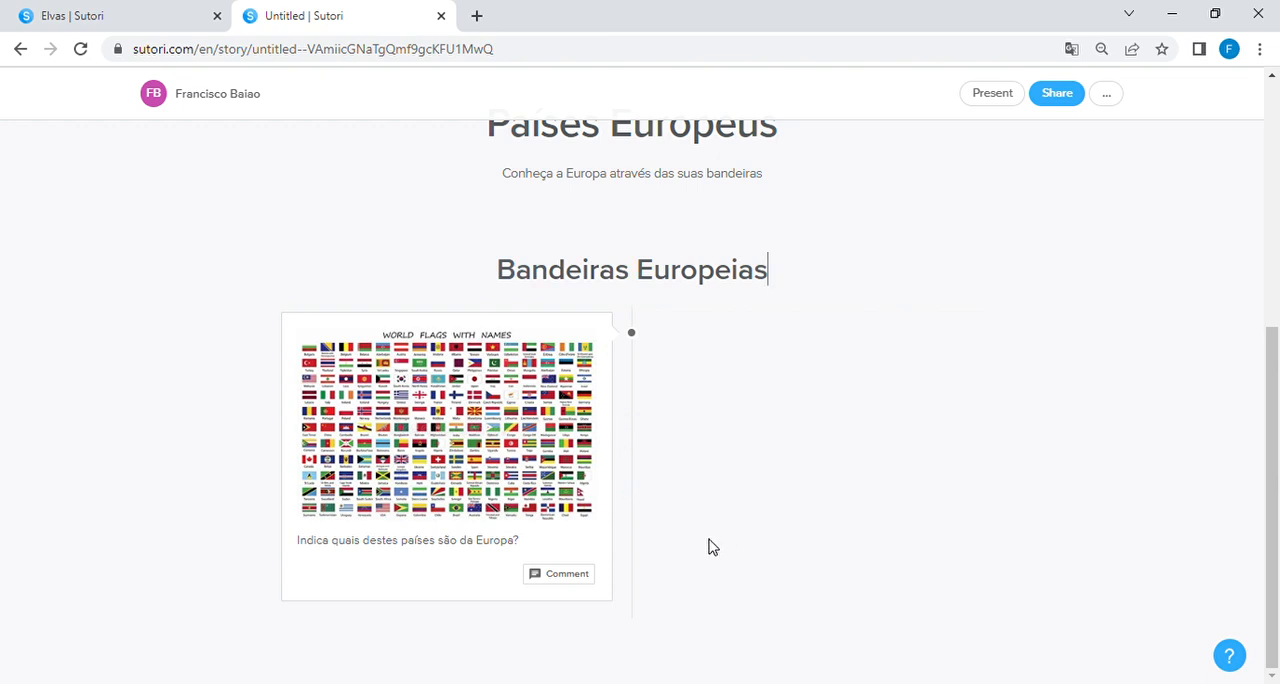
Step: Start adding a link element to the timeline after the world flags block
{"action": "mouse_move", "coordinate": [647, 615]}
{"action": "left_click", "coordinate": [636, 618]}
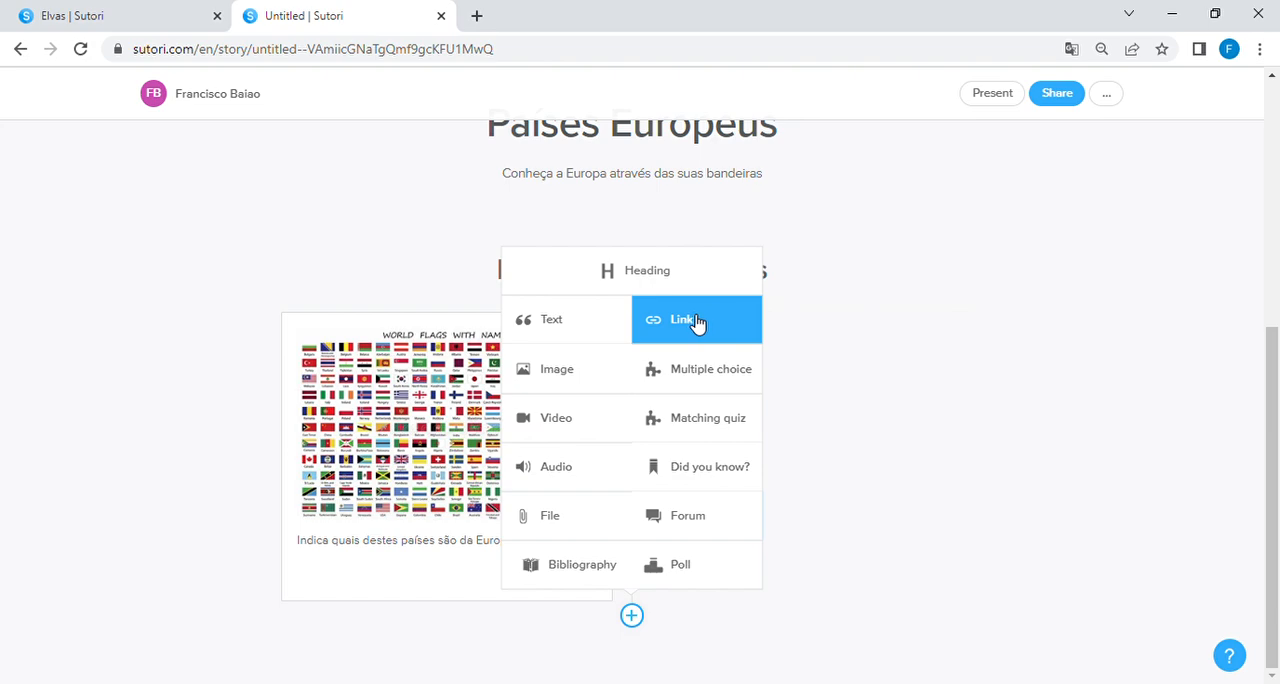
{"action": "left_click", "coordinate": [697, 322]}
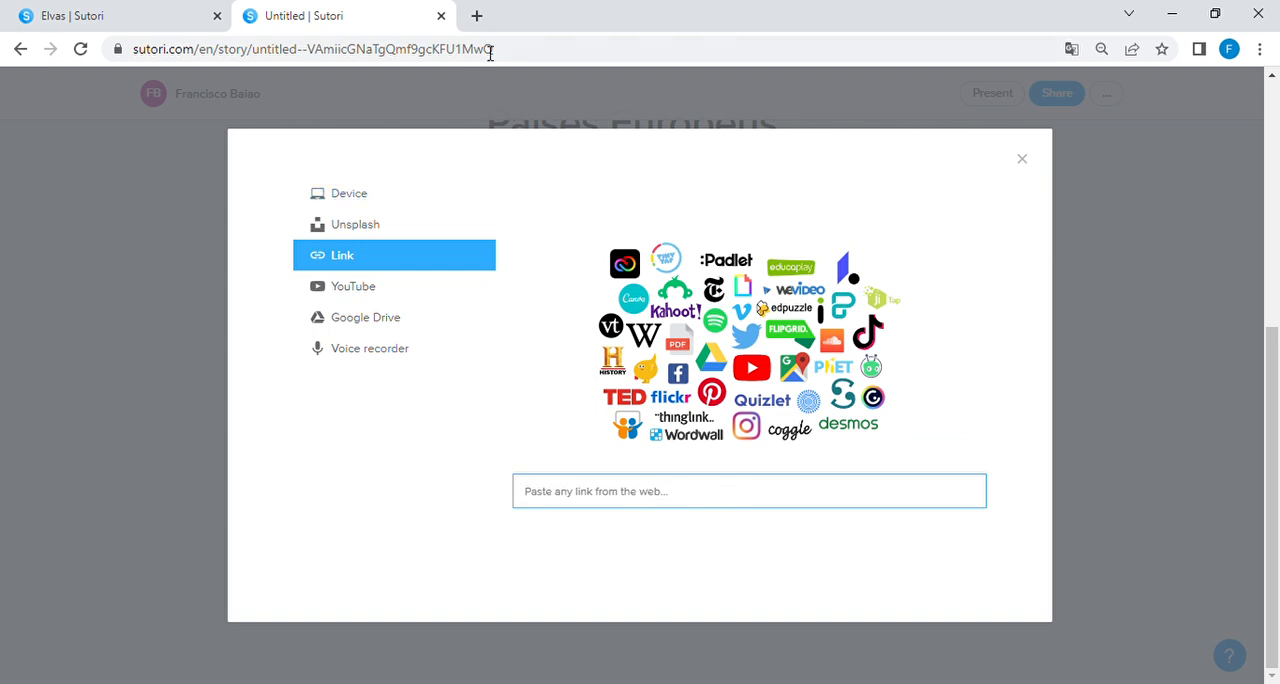
Step: Search the web for "wikipedia europa" in a new browser tab and open the Portuguese Wikipedia article on Europa
{"action": "left_click", "coordinate": [477, 15]}
{"action": "type", "text": "wiki"}
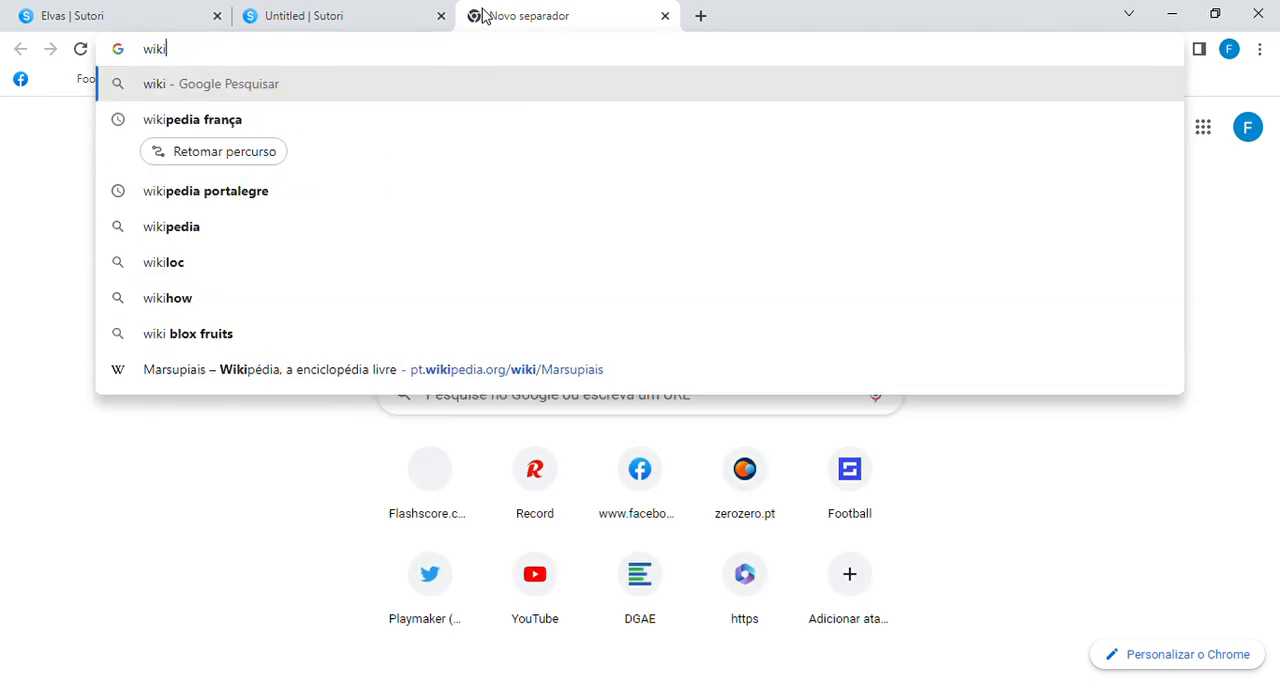
{"action": "type", "text": "pedia e"}
{"action": "type", "text": "uropa"}
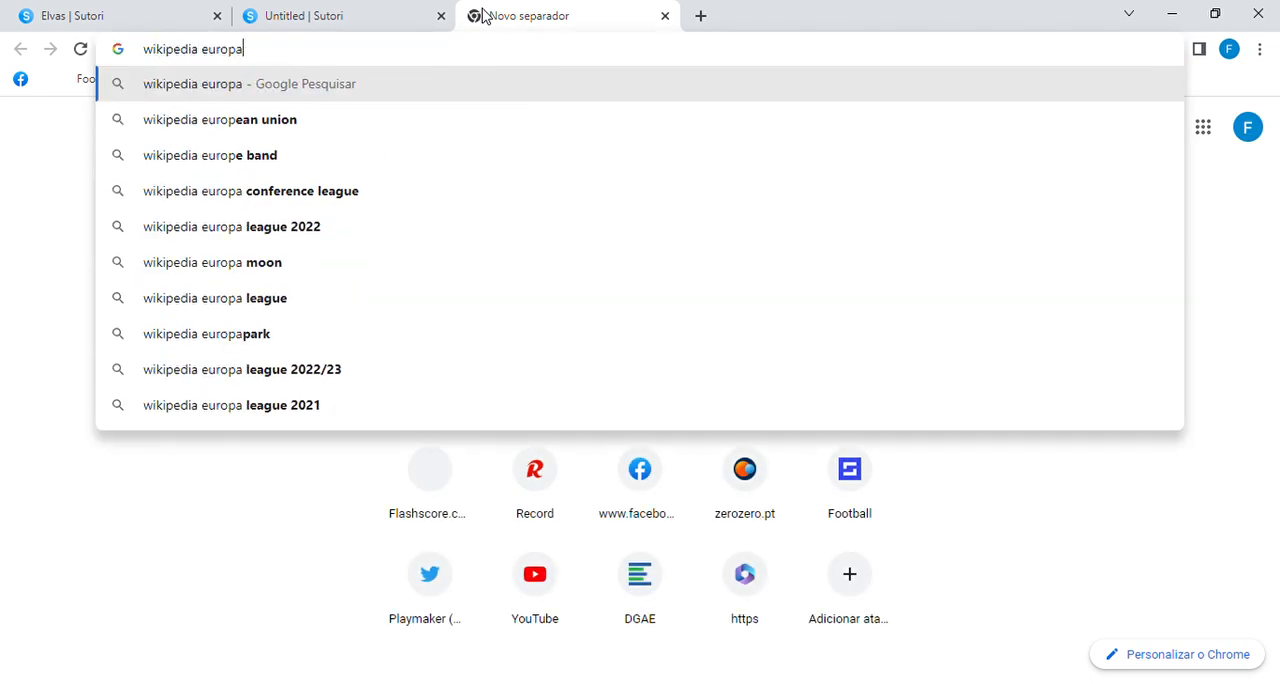
{"action": "key", "text": "Return"}
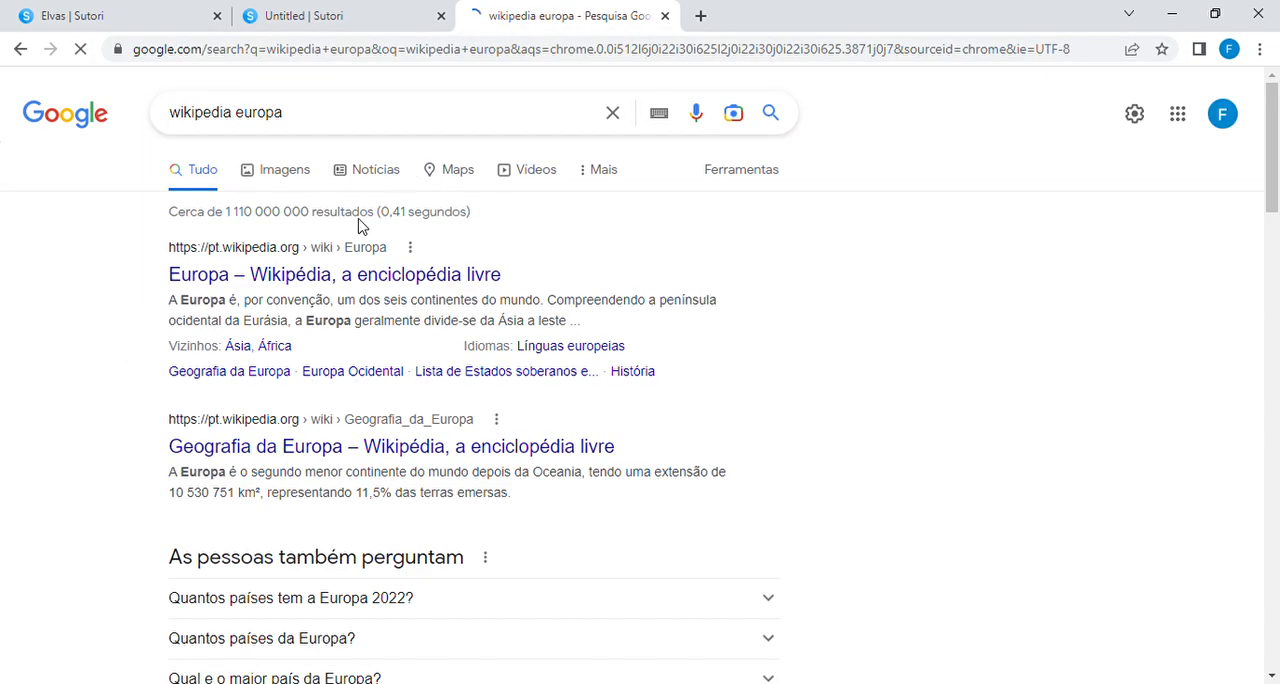
{"action": "left_click", "coordinate": [330, 283]}
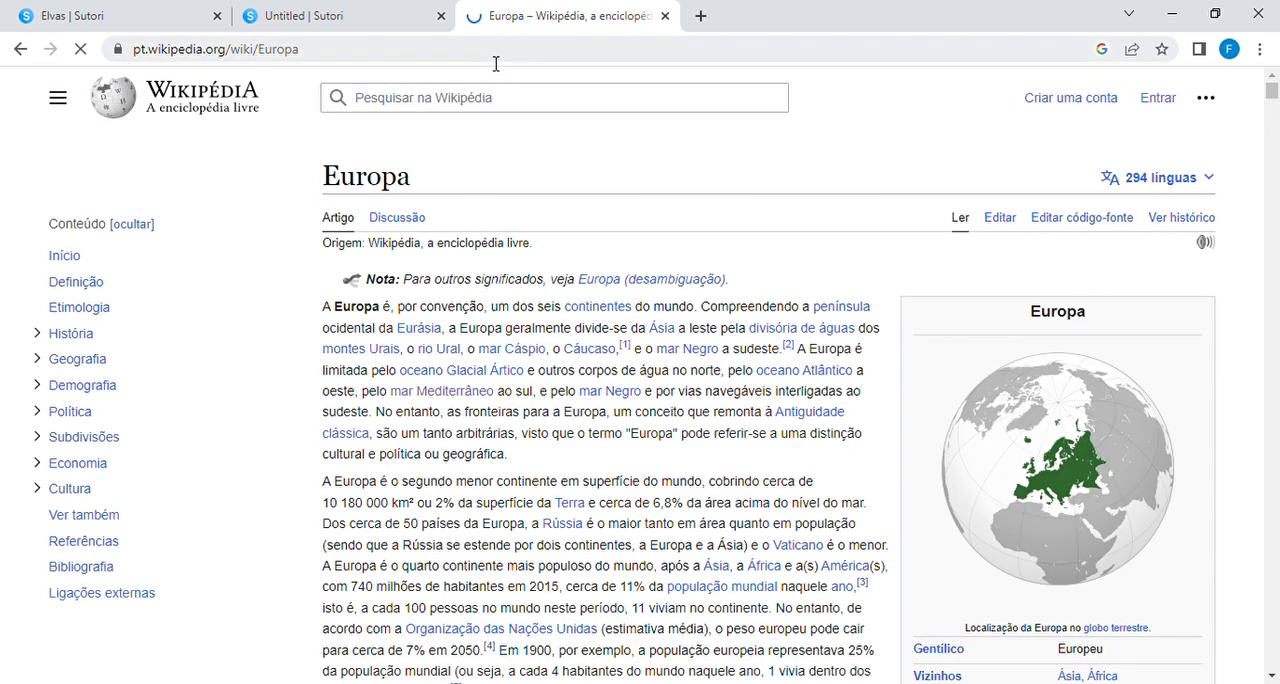
Step: Copy the Europa article's address and paste it as the web link for the new element in the Sutori story
{"action": "left_click", "coordinate": [490, 58]}
{"action": "key", "text": "ctrl+c"}
{"action": "left_click", "coordinate": [368, 28]}
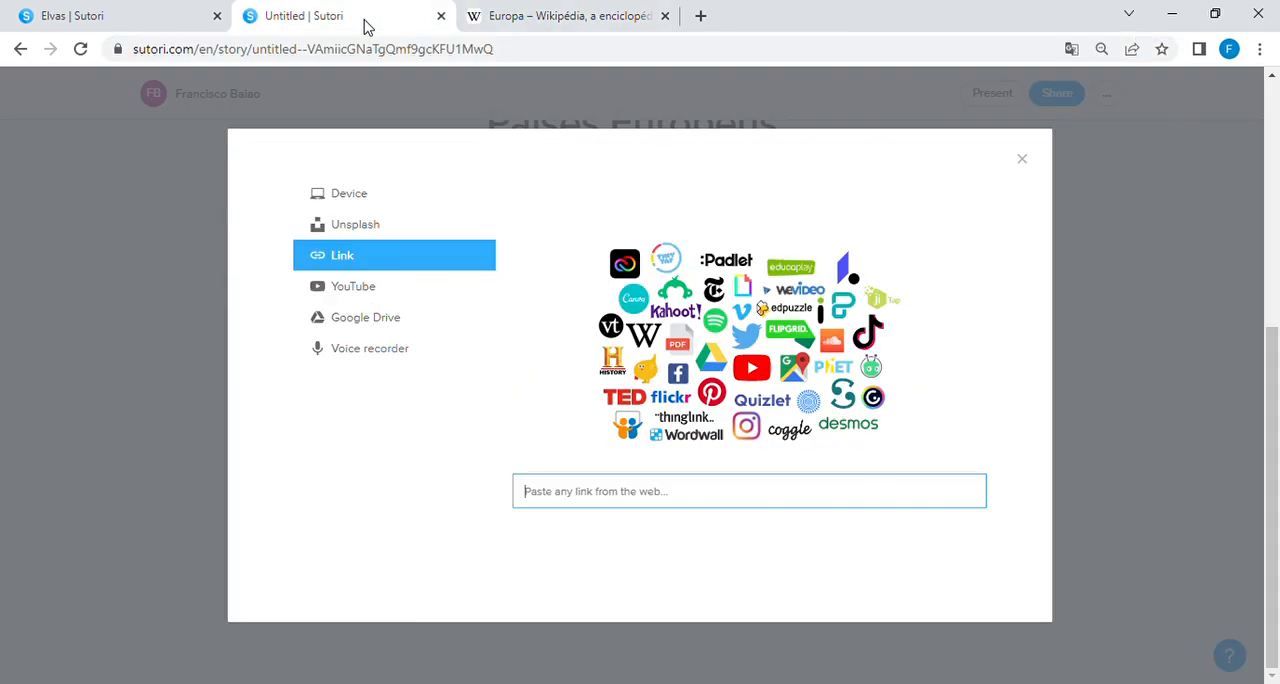
{"action": "key", "text": "ctrl+v"}
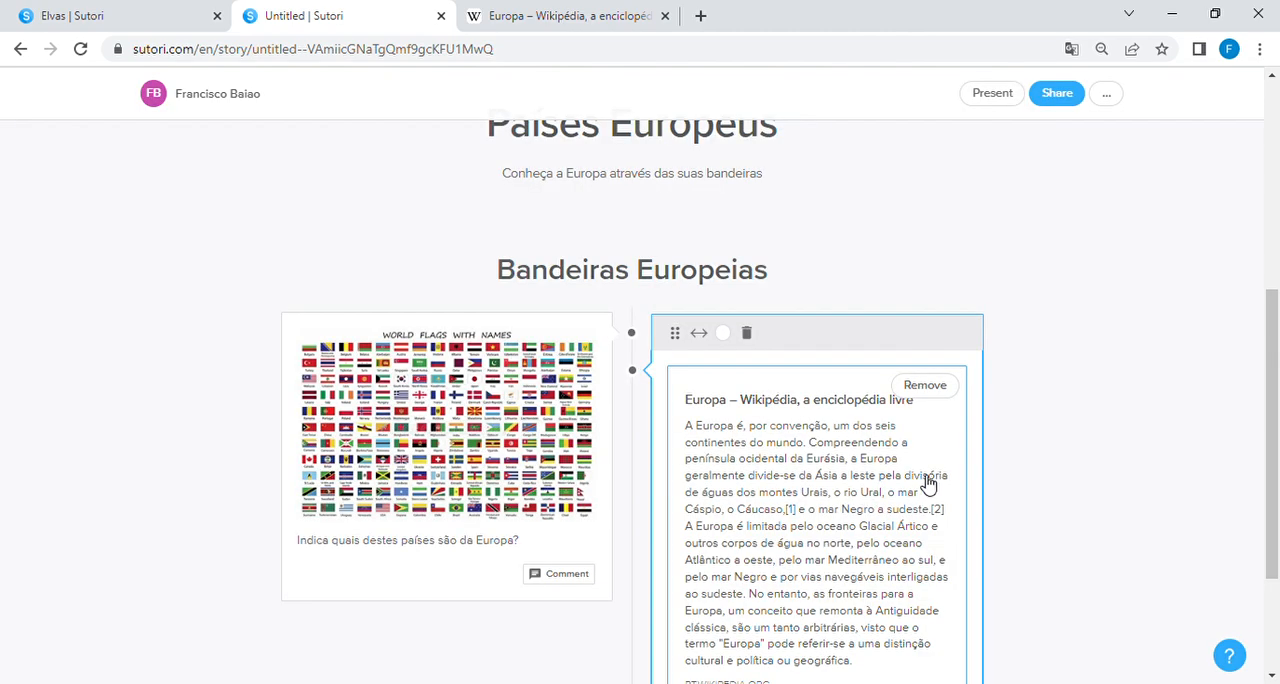
Step: Add an image element below the world flags block and upload the Swedish flag from the device
{"action": "scroll", "coordinate": [1025, 495], "scroll_direction": "down", "scroll_amount": 1}
{"action": "scroll", "coordinate": [1025, 495], "scroll_direction": "down", "scroll_amount": 2}
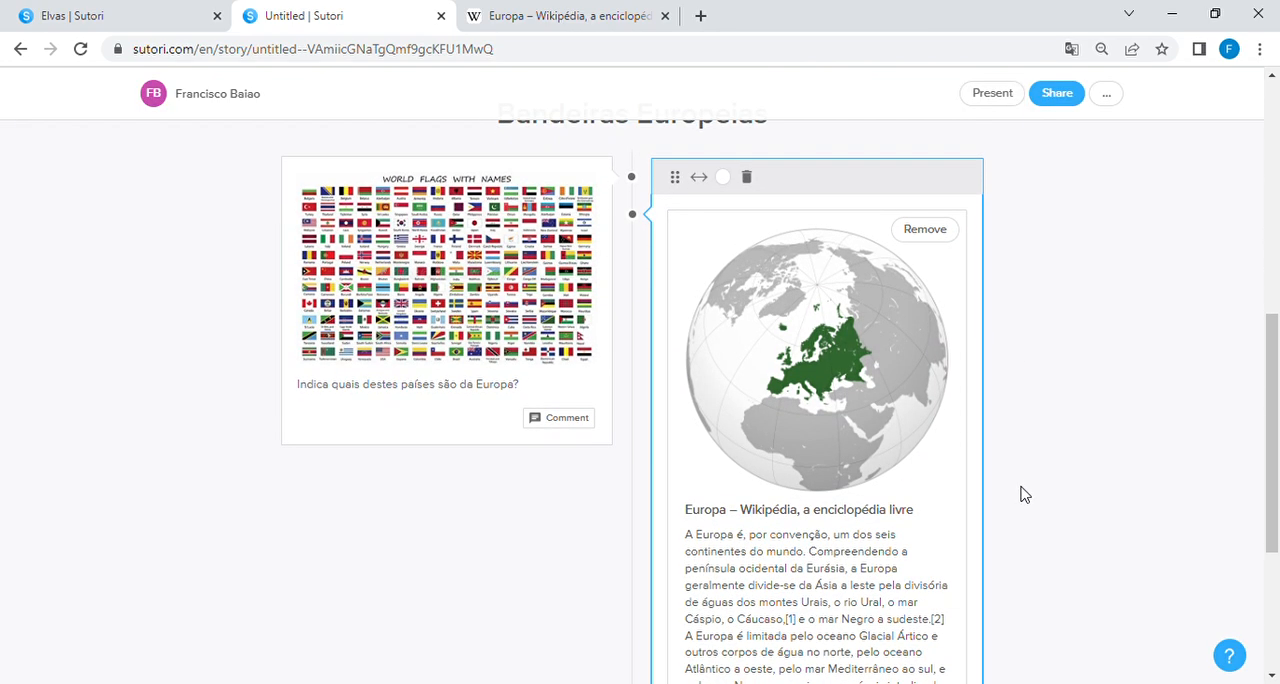
{"action": "scroll", "coordinate": [919, 407], "scroll_direction": "up", "scroll_amount": 2}
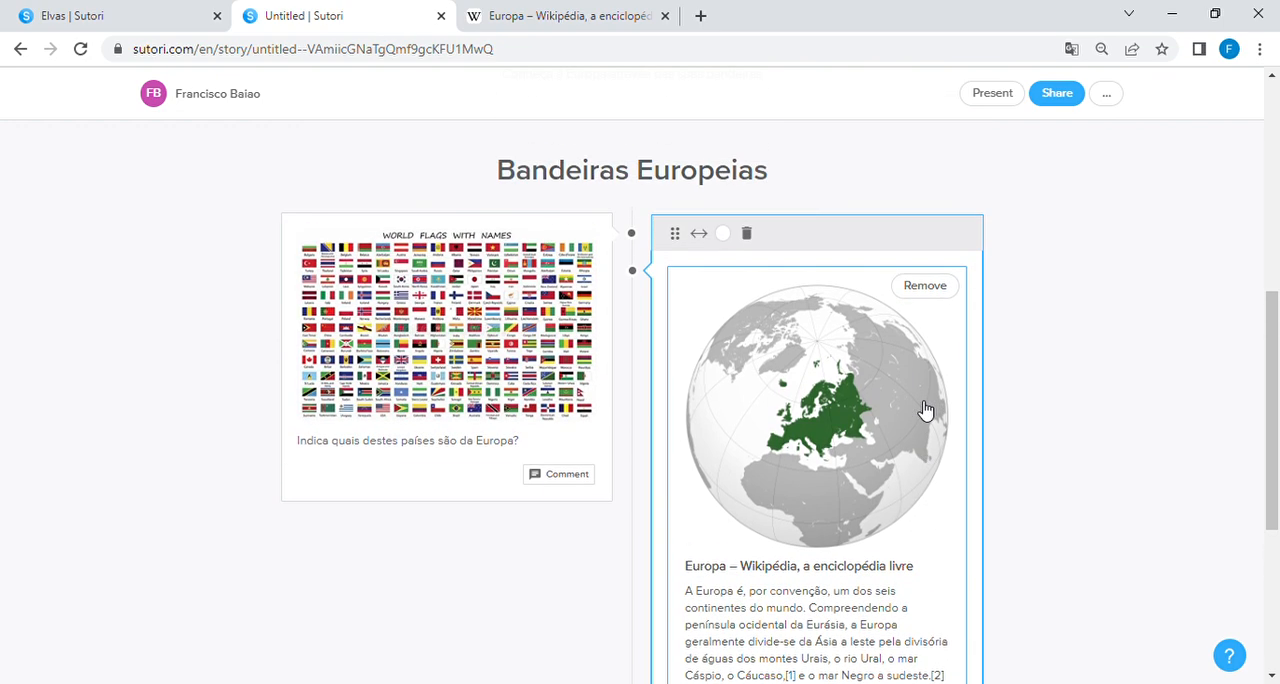
{"action": "scroll", "coordinate": [922, 408], "scroll_direction": "down", "scroll_amount": 1}
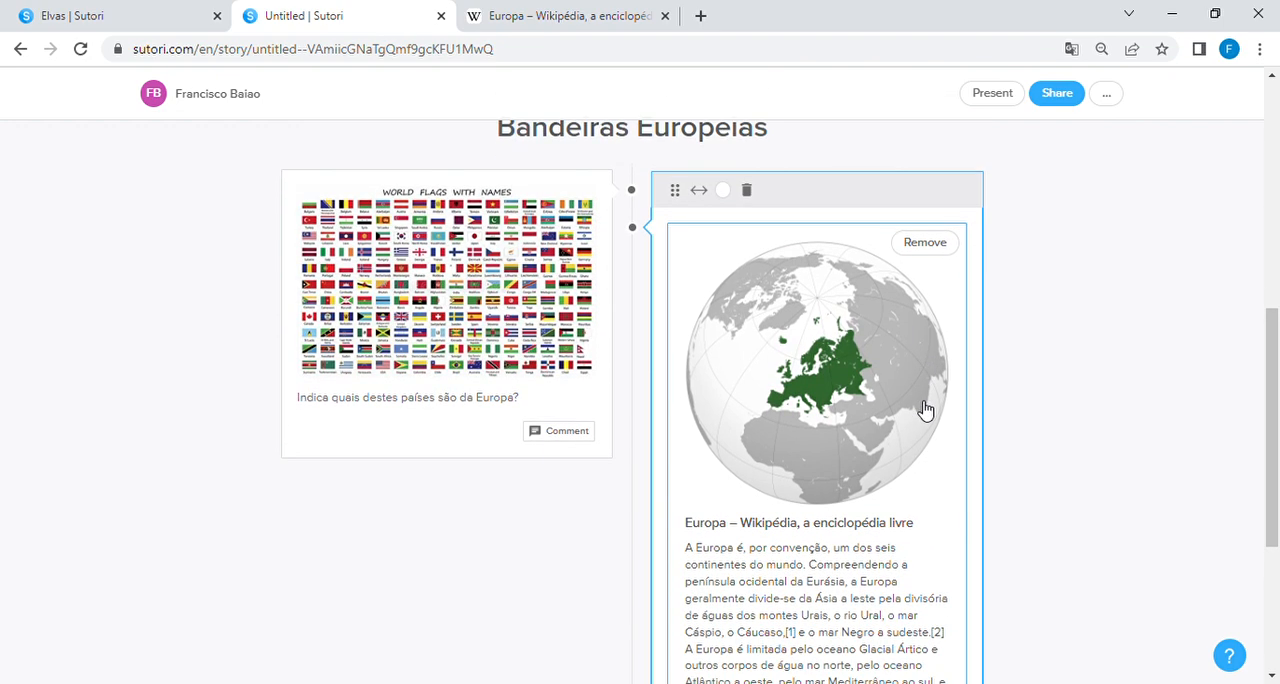
{"action": "scroll", "coordinate": [898, 466], "scroll_direction": "down", "scroll_amount": 2}
{"action": "scroll", "coordinate": [900, 466], "scroll_direction": "up", "scroll_amount": 2}
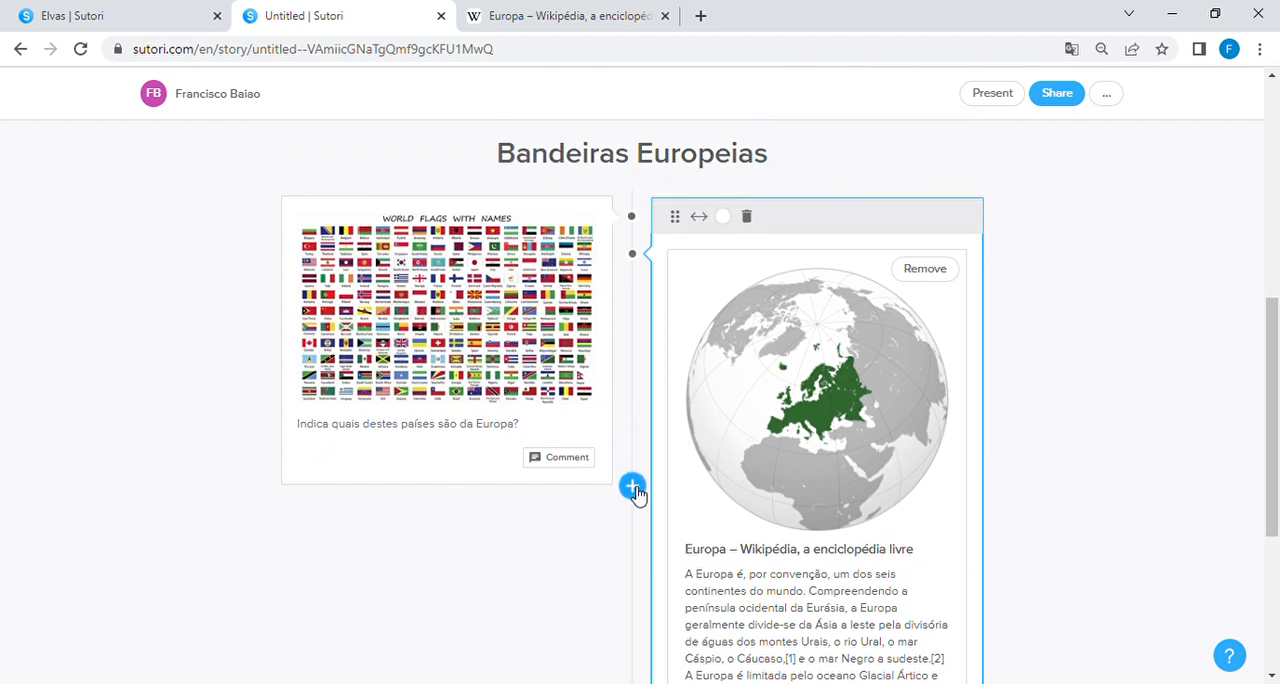
{"action": "left_click", "coordinate": [636, 498]}
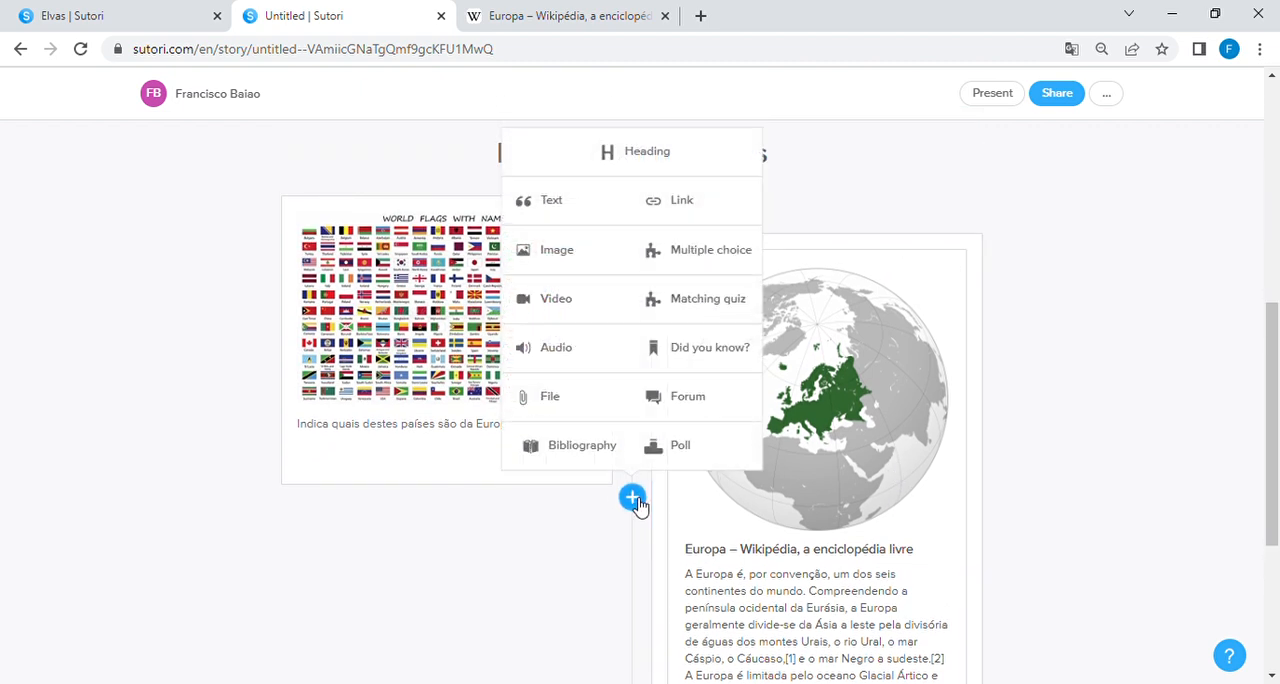
{"action": "left_click", "coordinate": [570, 258]}
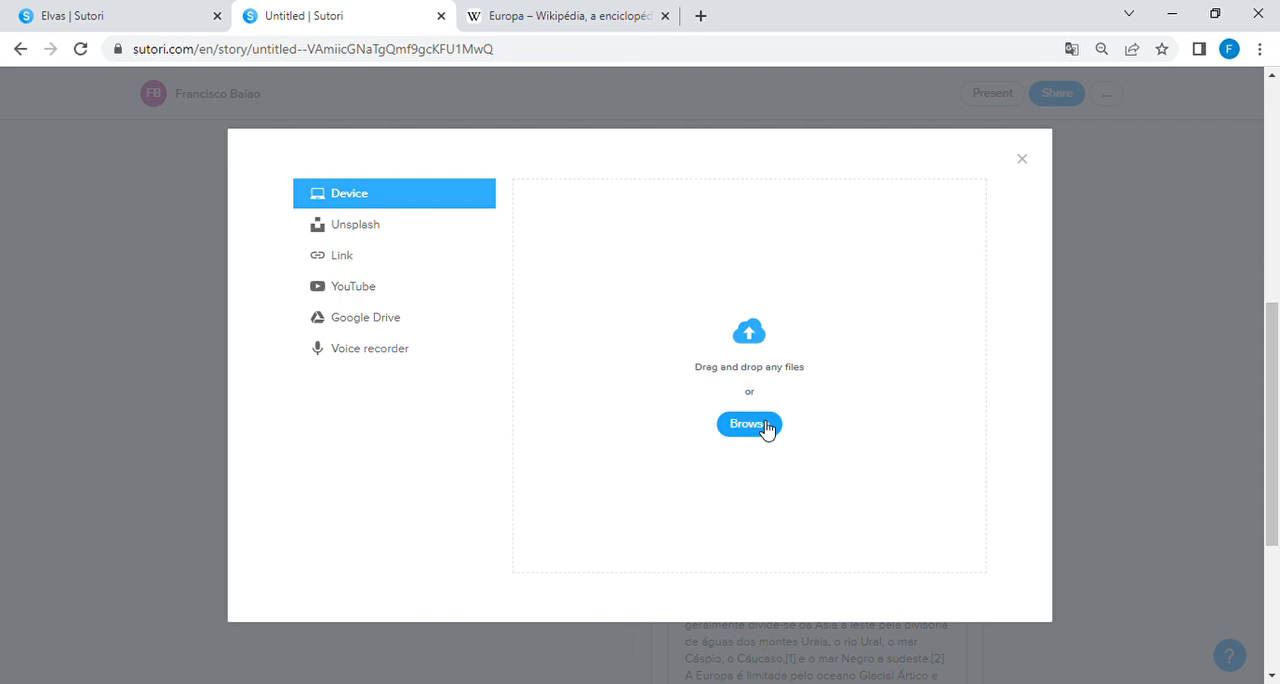
{"action": "left_click", "coordinate": [767, 429]}
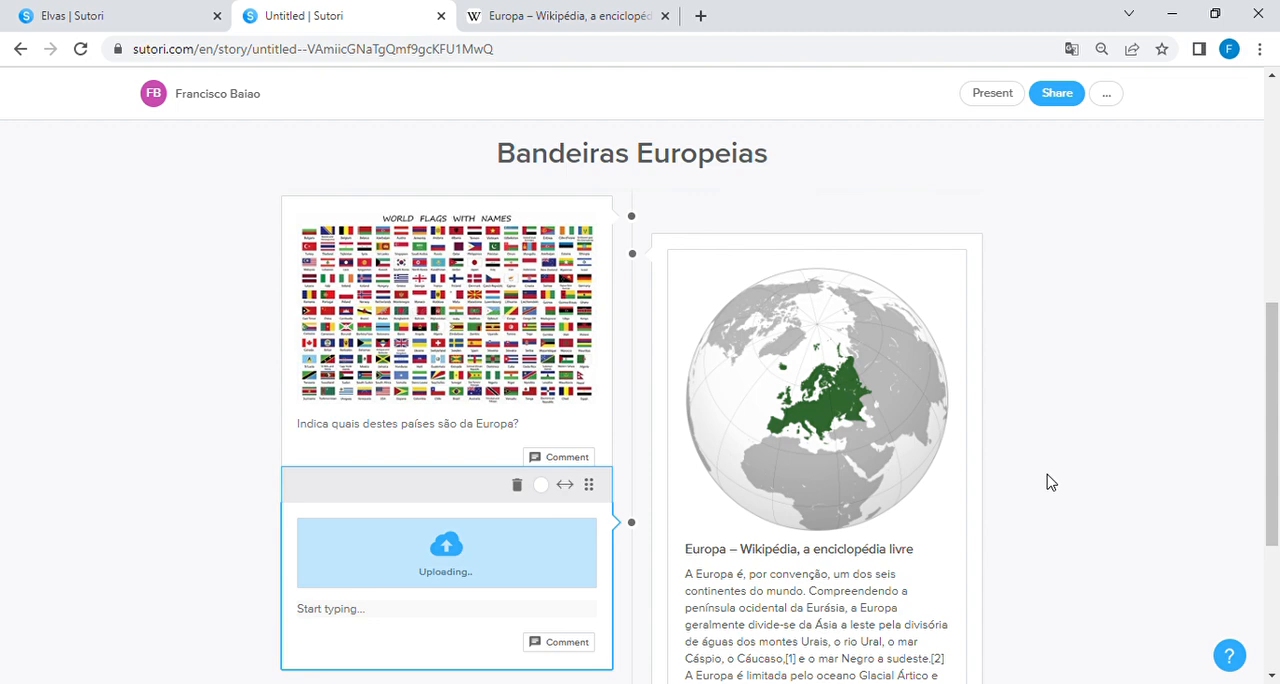
Step: Caption the Swedish flag "Bandeira da Suécia" and write "Estocolmo é a capital da Suécia." as the text below it
{"action": "scroll", "coordinate": [1049, 481], "scroll_direction": "down", "scroll_amount": 2}
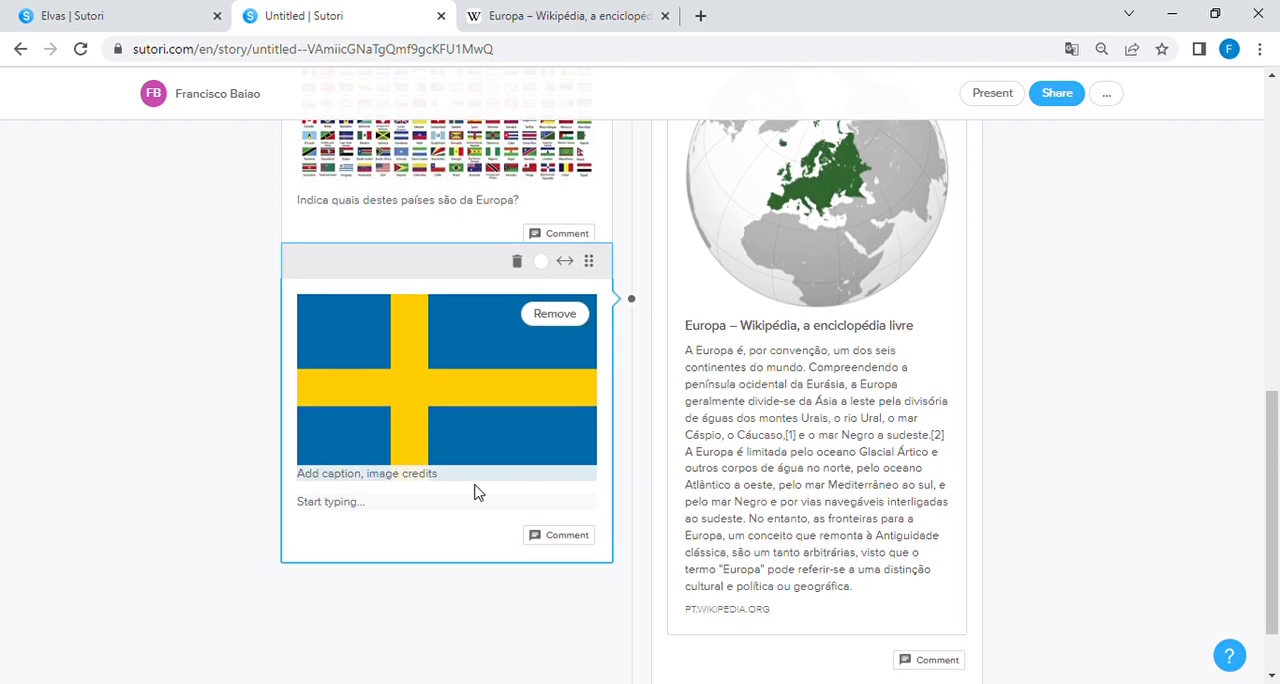
{"action": "type", "text": "Bandeira da Suécia"}
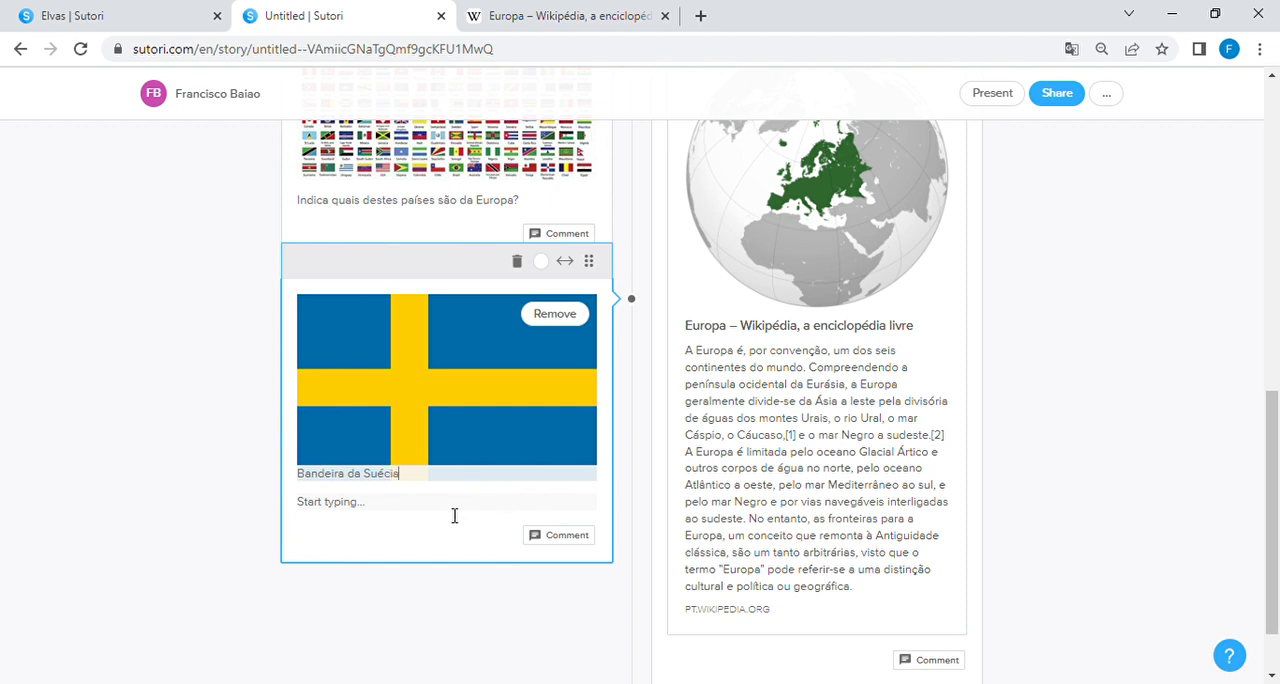
{"action": "left_click", "coordinate": [422, 510]}
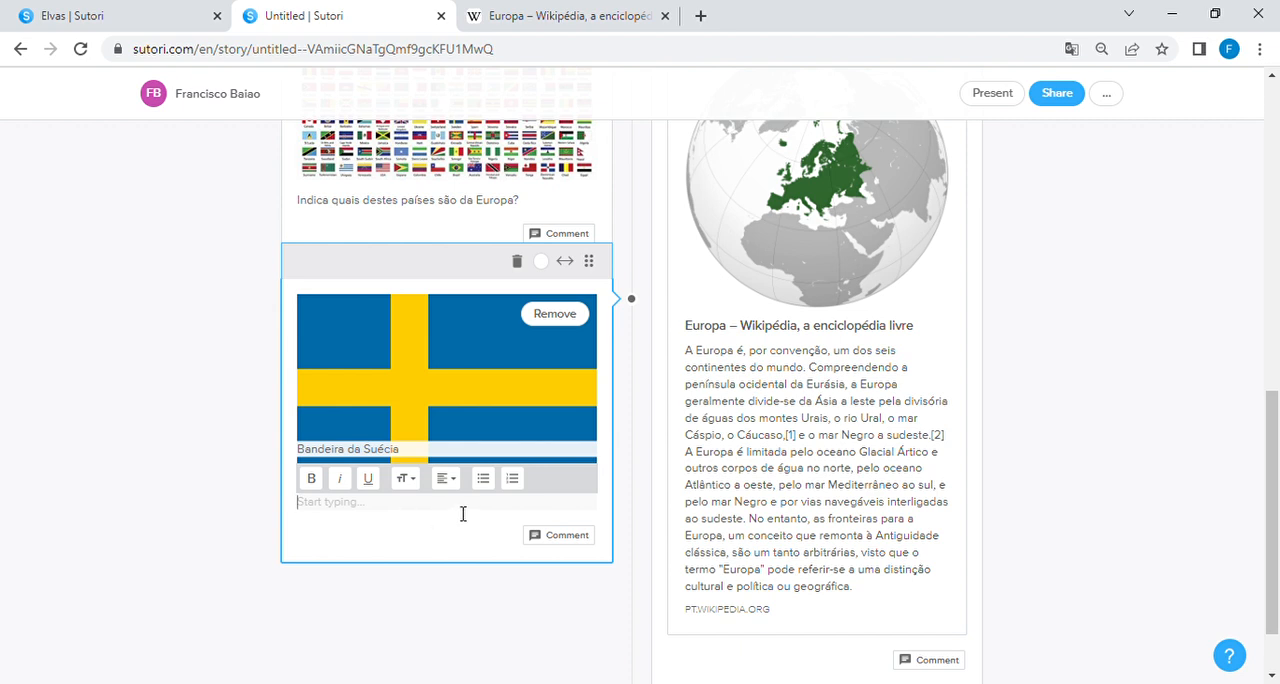
{"action": "type", "text": "Estocolmo é a capital da Suécua."}
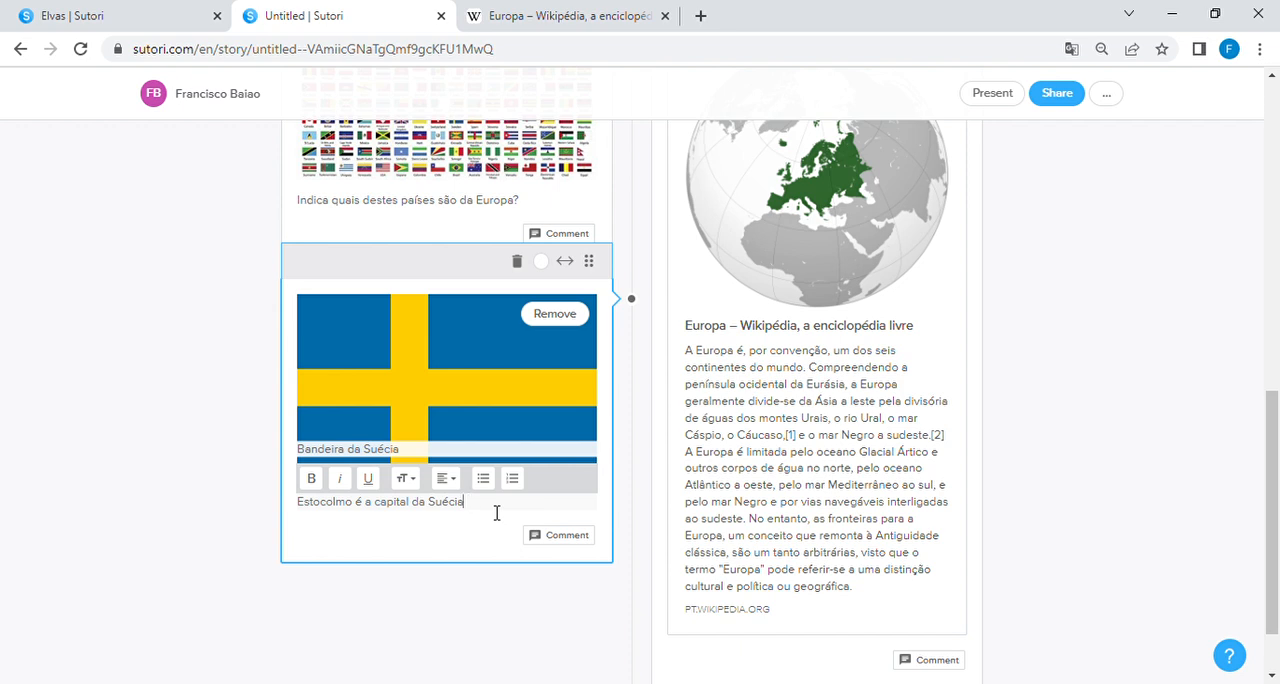
{"action": "left_click", "coordinate": [1077, 548]}
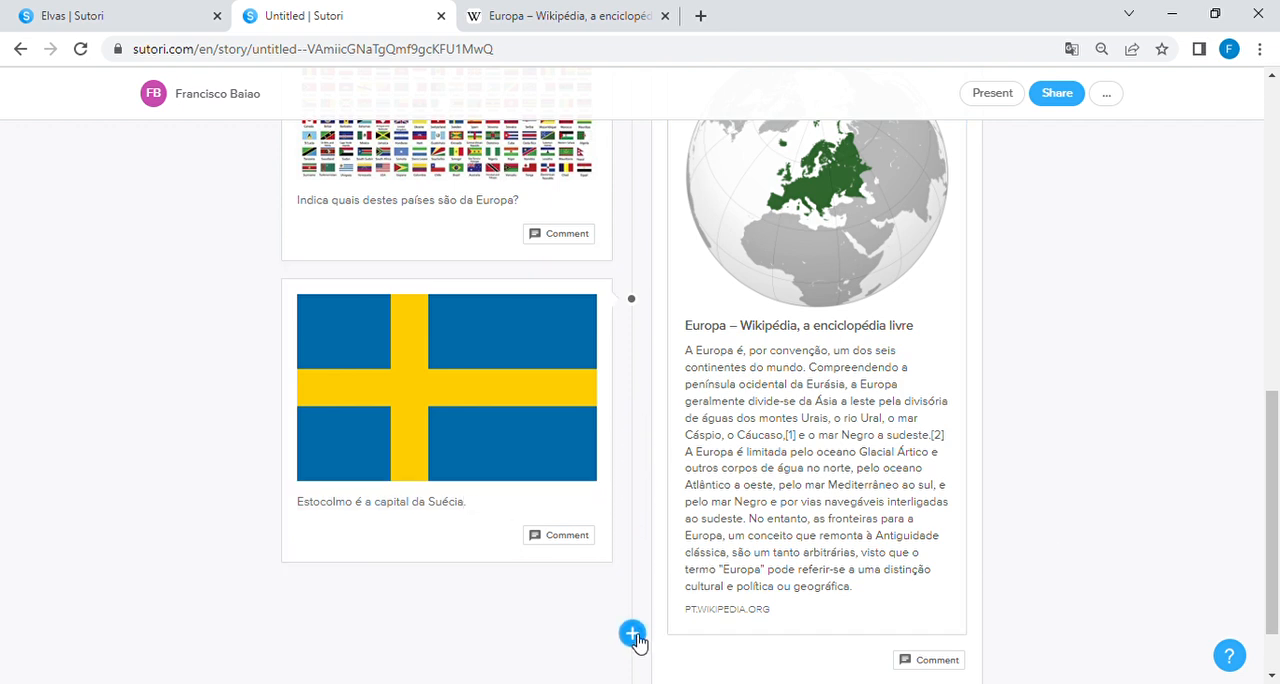
Step: Add a multiple choice element to the timeline below the Swedish flag block
{"action": "left_click", "coordinate": [633, 634]}
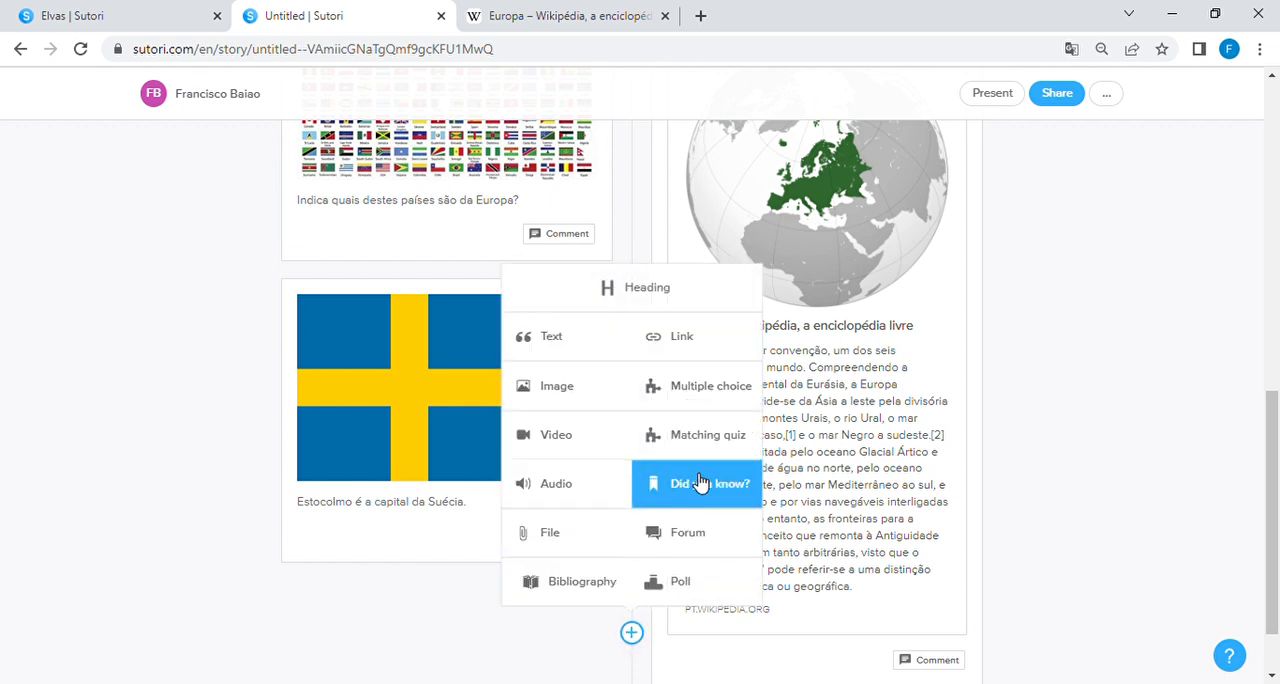
{"action": "left_click", "coordinate": [724, 392]}
{"action": "scroll", "coordinate": [908, 443], "scroll_direction": "down", "scroll_amount": 1}
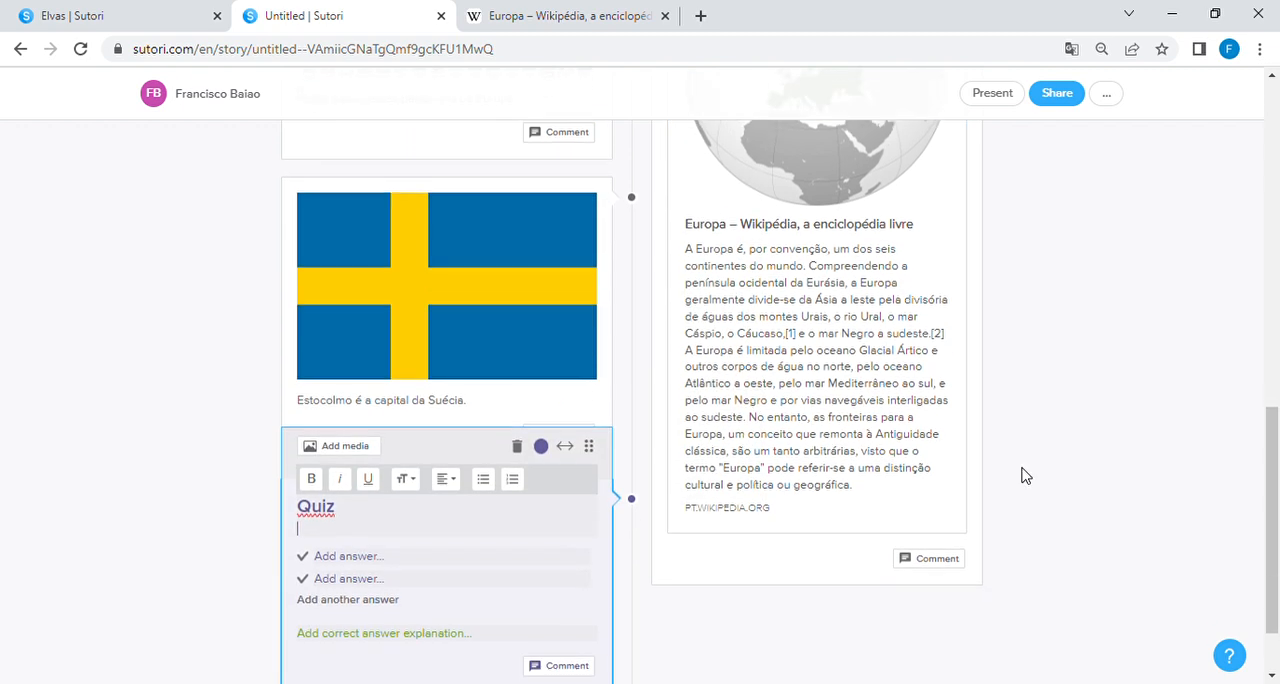
{"action": "scroll", "coordinate": [1021, 476], "scroll_direction": "down", "scroll_amount": 1}
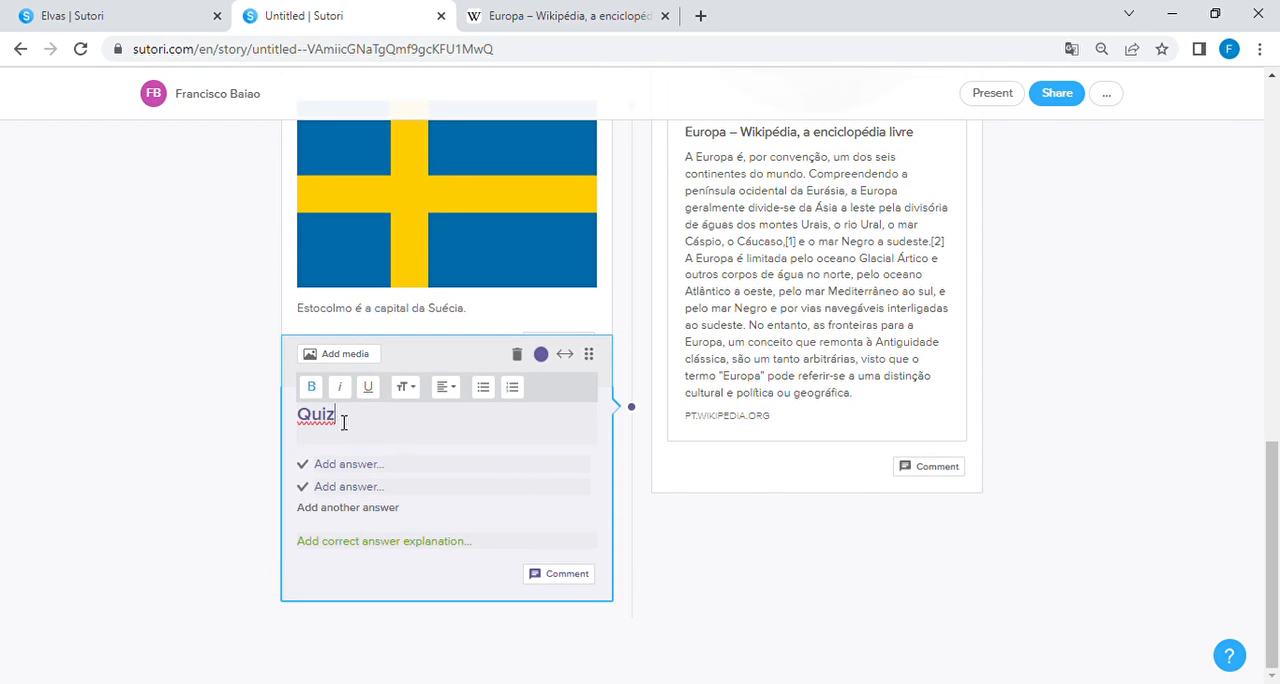
Step: Replace the quiz block's default title with "Indica quais os países das seguintes imagens"
{"action": "left_click_drag", "start_coordinate": [343, 422], "coordinate": [306, 422]}
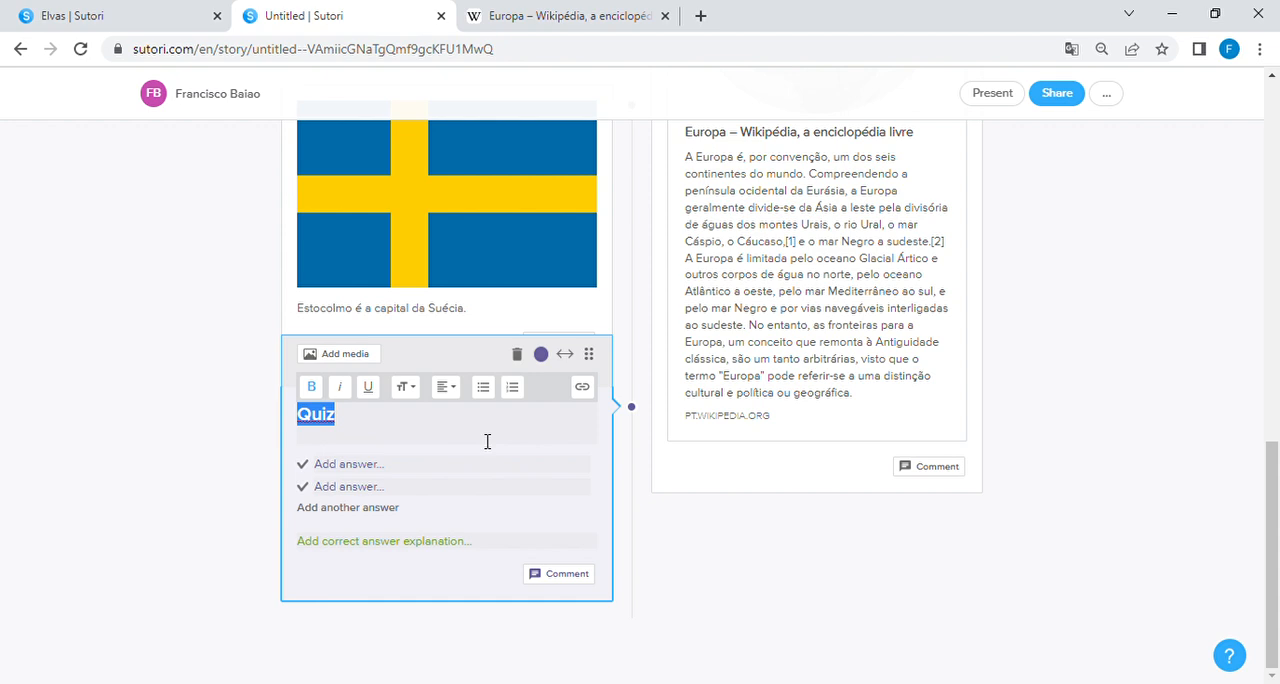
{"action": "type", "text": "Descobre quais os países"}
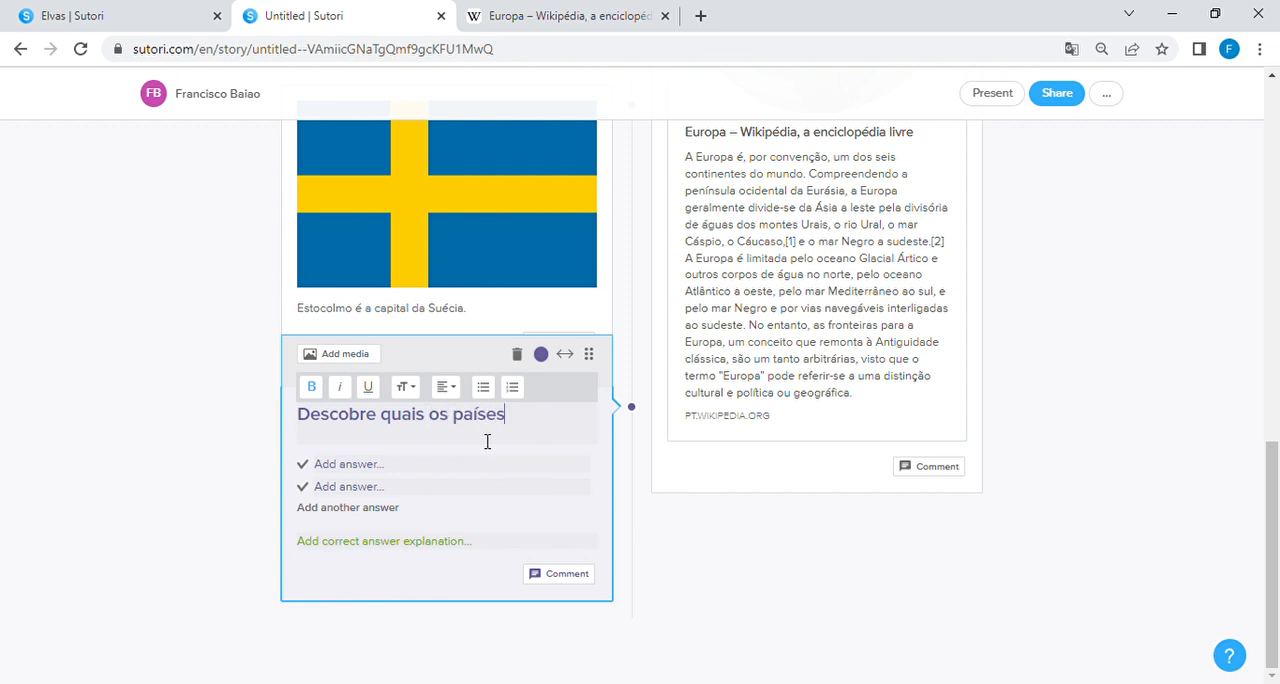
{"action": "double_click", "coordinate": [323, 425]}
{"action": "type", "text": "Indica quais os países das seguintes imagens"}
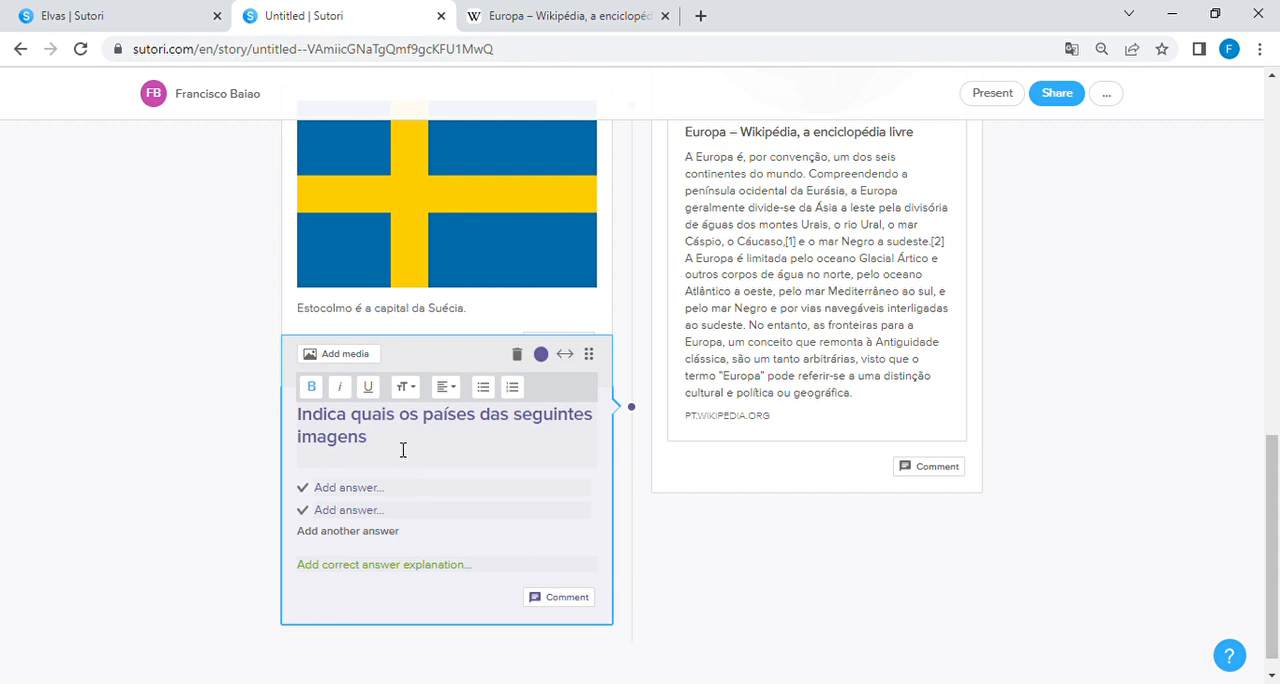
Step: Rewrite the quiz question as "Qual é o país desta bandeira?"
{"action": "triple_click", "coordinate": [384, 441]}
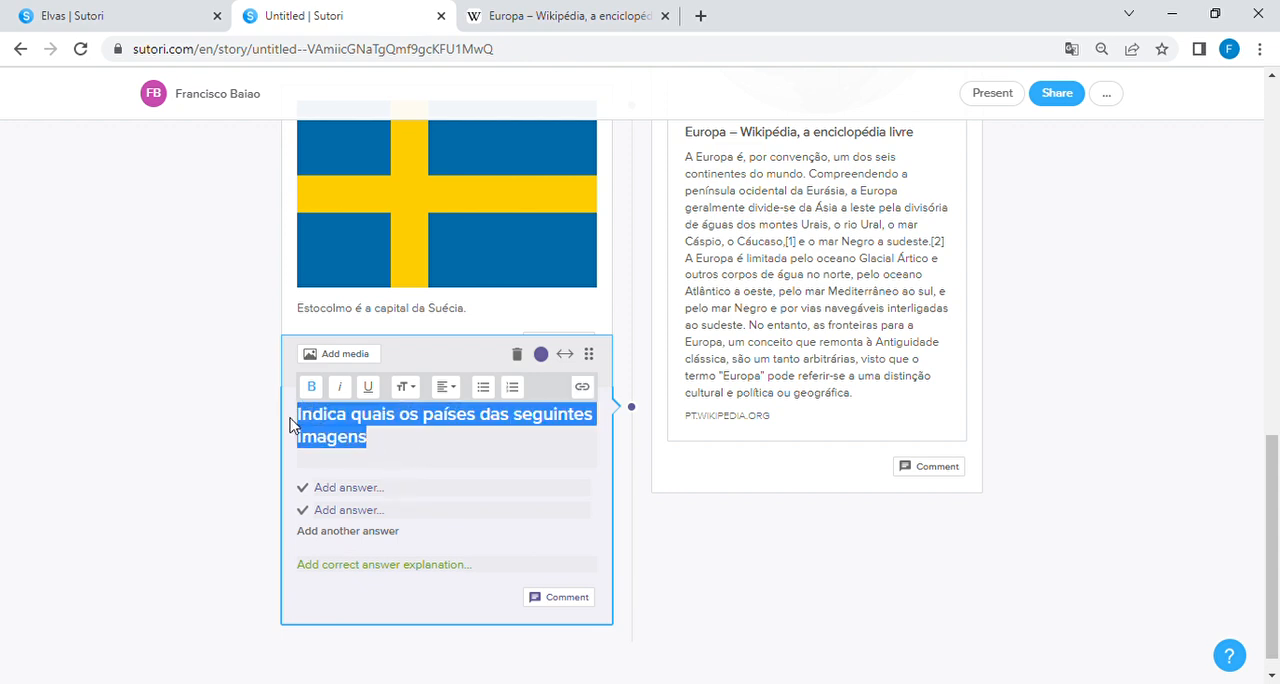
{"action": "type", "text": "Qual é o país desta"}
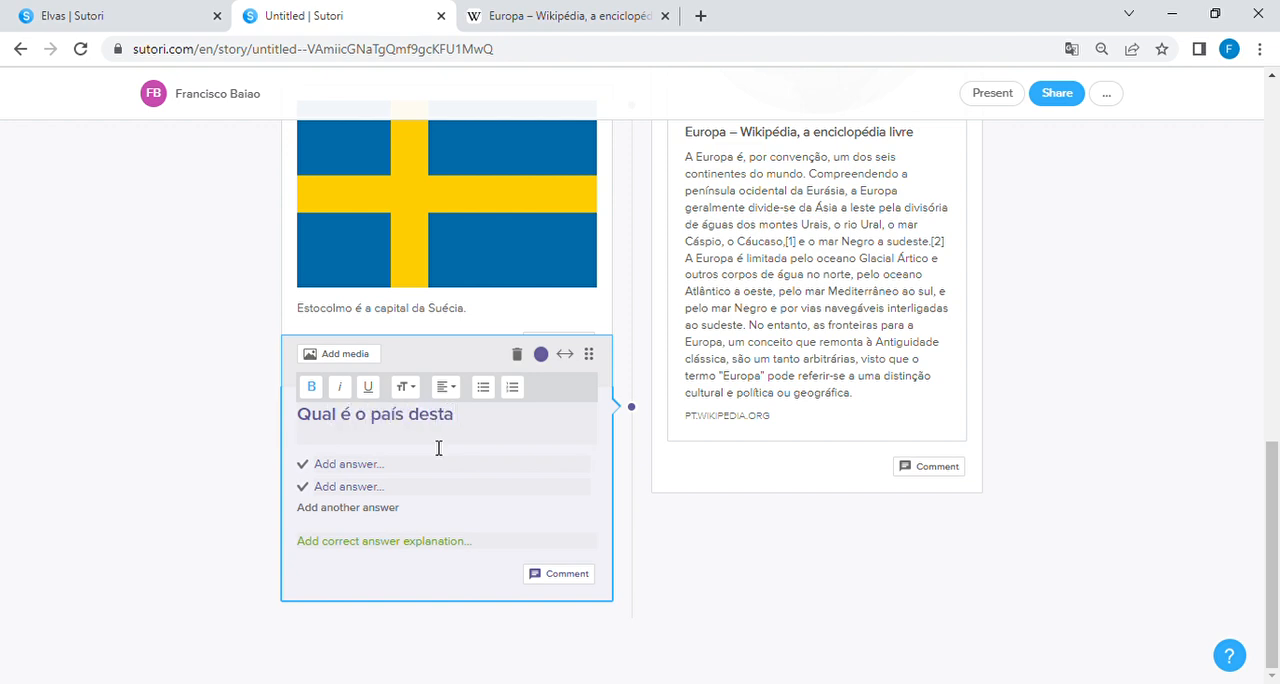
{"action": "type", "text": " bandeira?"}
Step: Upload the Danish flag image from the device as the quiz question's media
{"action": "left_click", "coordinate": [340, 362]}
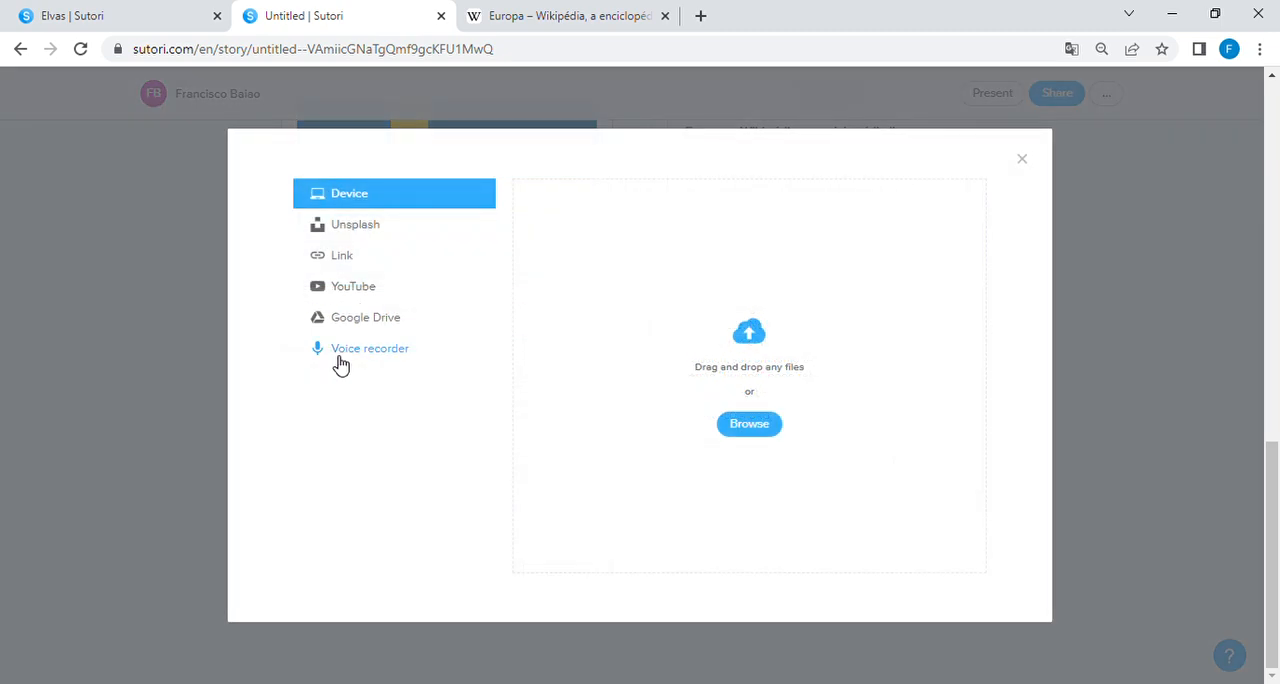
{"action": "left_click", "coordinate": [757, 431]}
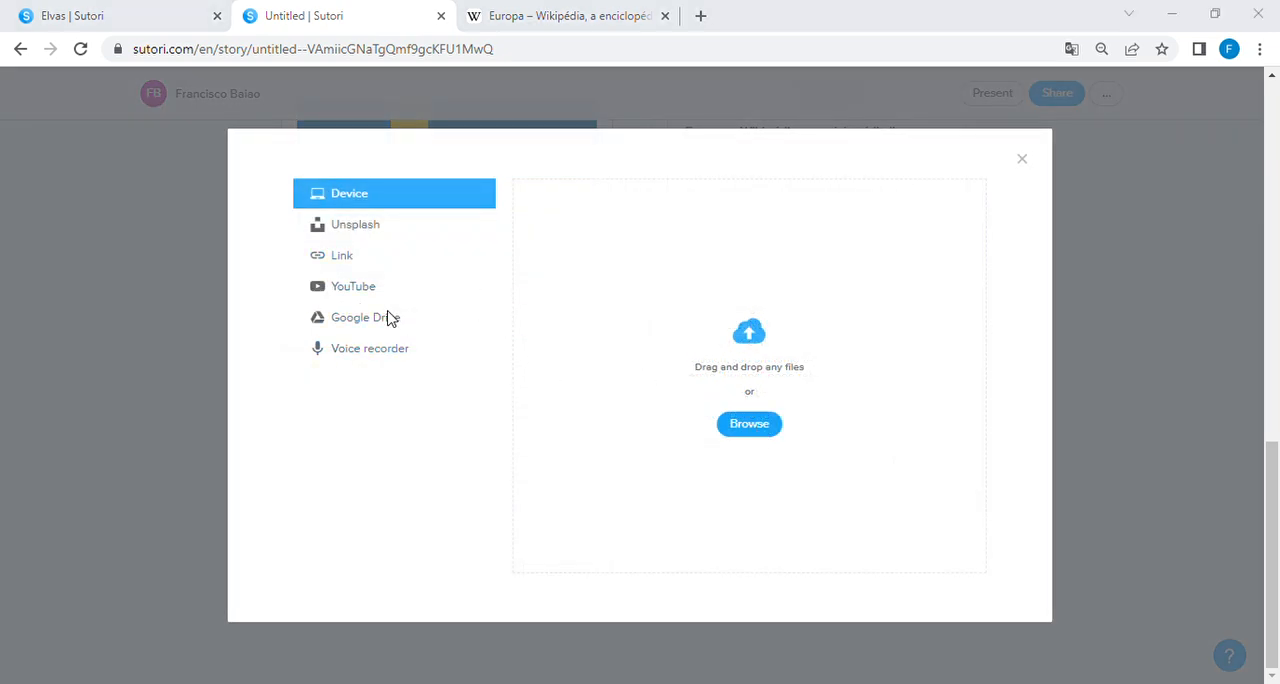
{"action": "double_click", "coordinate": [413, 152]}
Step: Enter "Noruega" and "Suécia" as the first two answers of the flag question
{"action": "scroll", "coordinate": [538, 562], "scroll_direction": "down", "scroll_amount": 1}
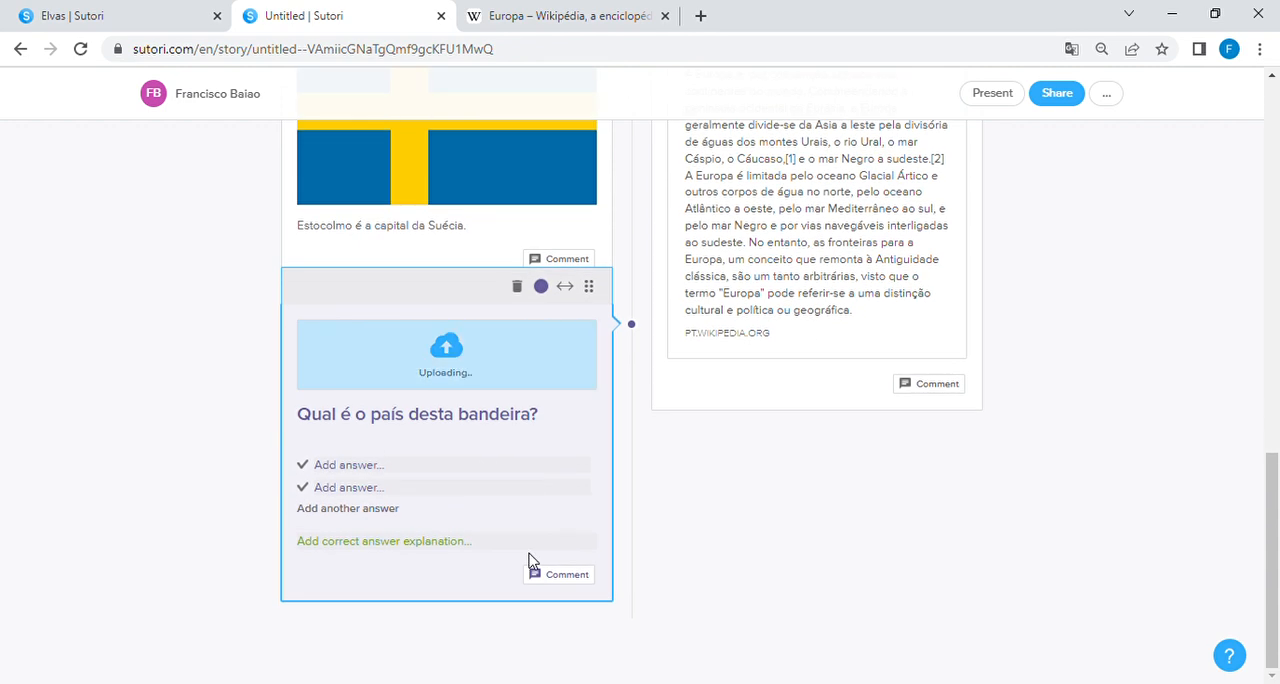
{"action": "scroll", "coordinate": [410, 517], "scroll_direction": "down", "scroll_amount": 2}
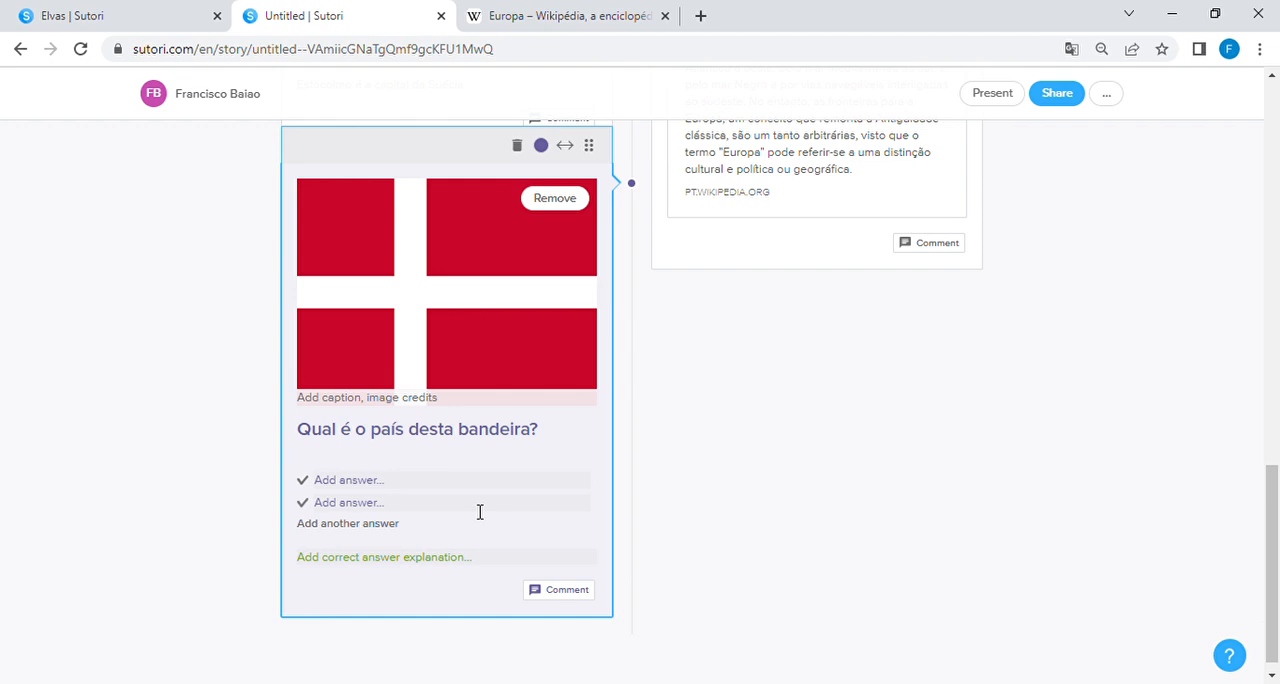
{"action": "type", "text": "Noruega"}
{"action": "left_click", "coordinate": [426, 514]}
{"action": "type", "text": "S"}
{"action": "key", "text": "BackSpace"}
{"action": "type", "text": "Suécia"}
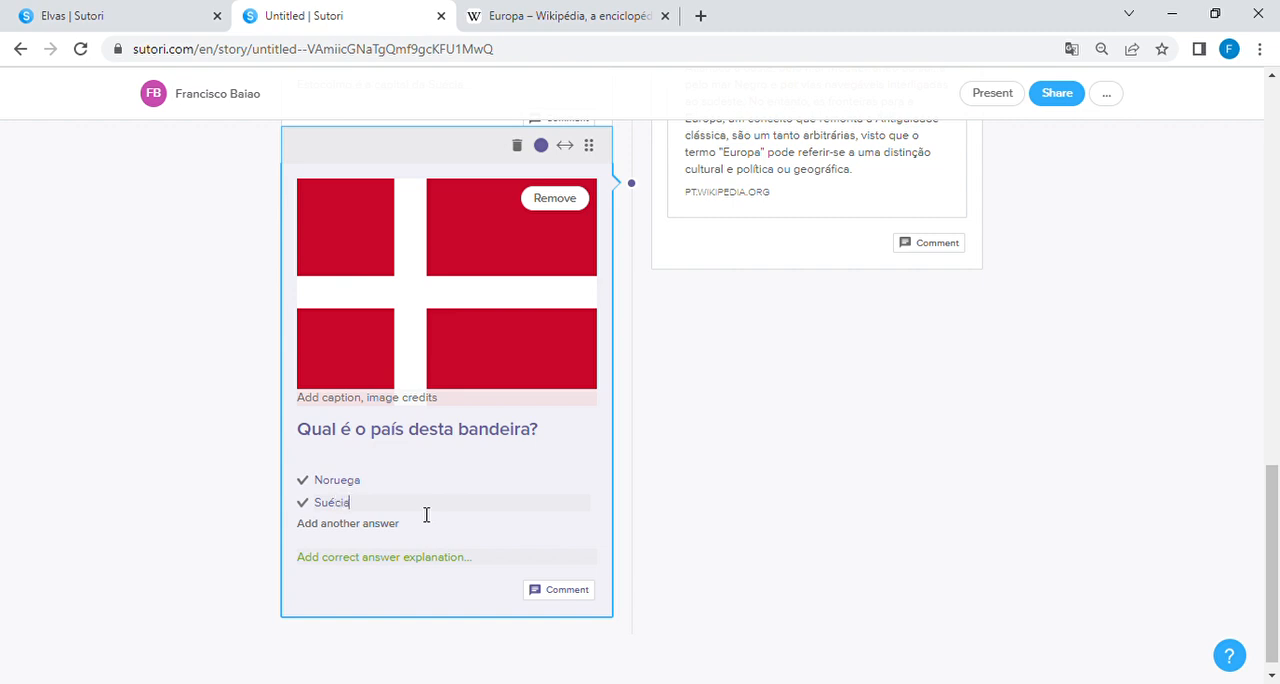
Step: Add two more answers to the flag question, "Dinamarca" and "Finlândia"
{"action": "left_click", "coordinate": [367, 524]}
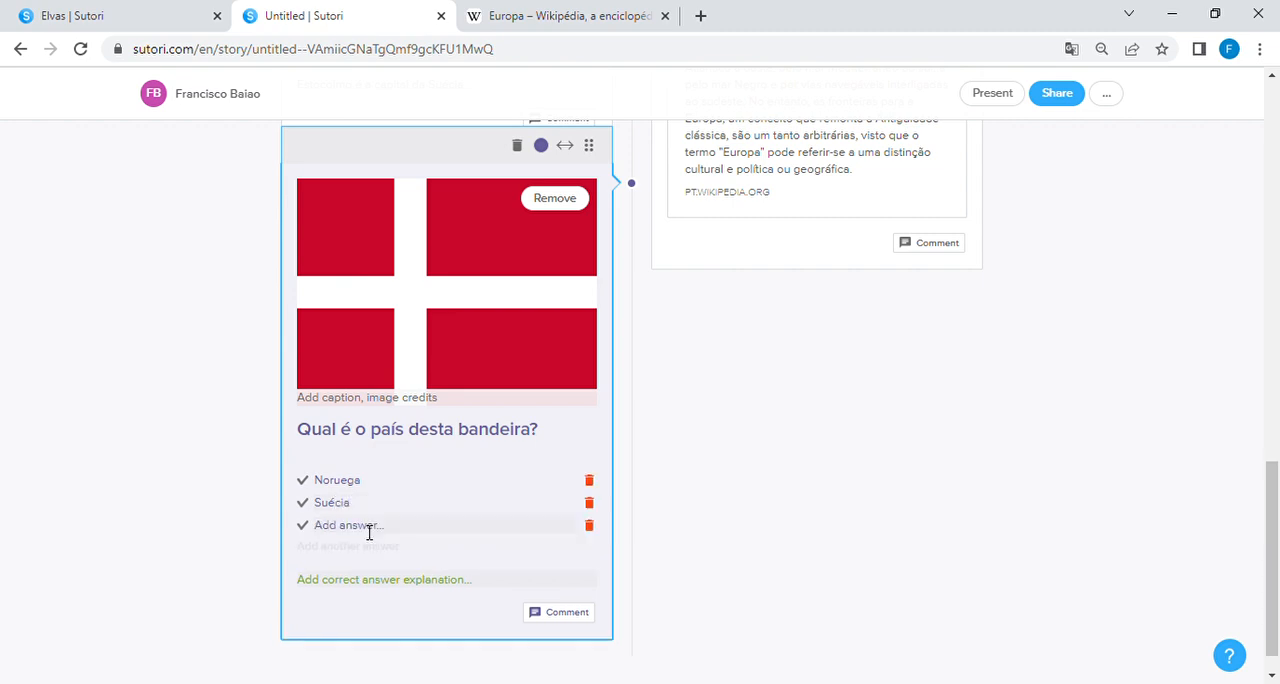
{"action": "type", "text": "Dinamarca"}
{"action": "left_click", "coordinate": [379, 546]}
{"action": "type", "text": "Finlândia"}
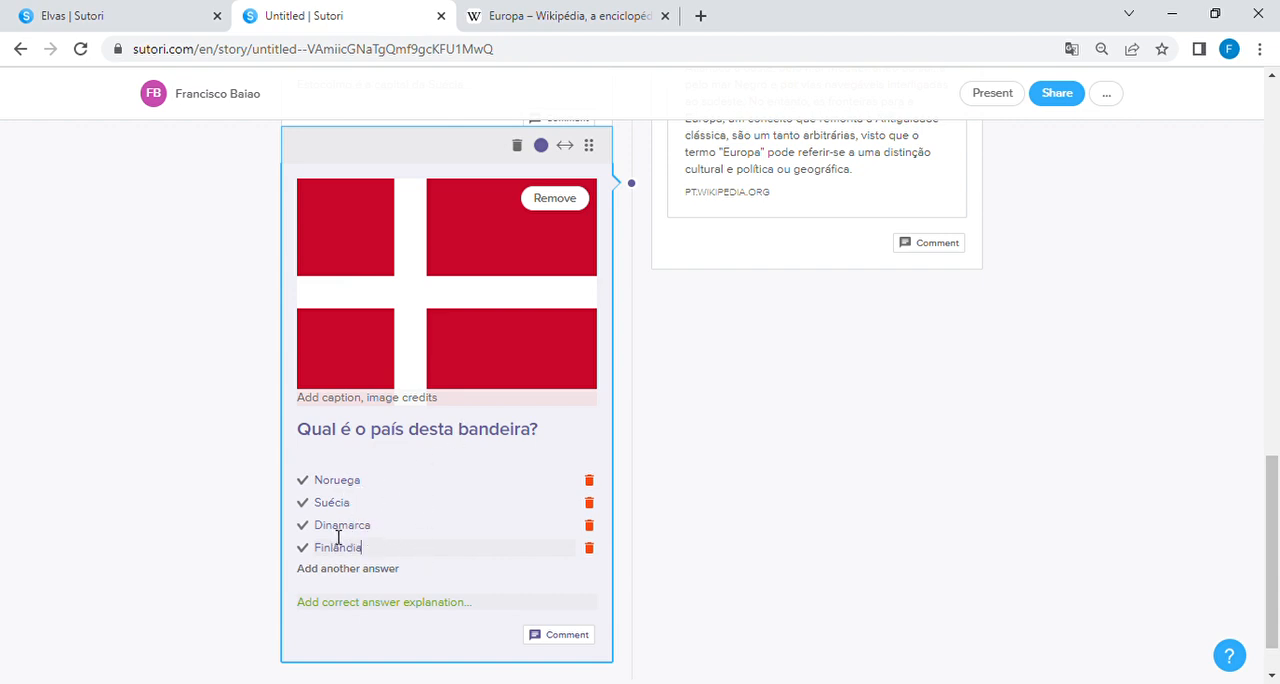
Step: Mark "Dinamarca" as the correct answer and add the explanation "Esta é a bandeira da Dinamarca."
{"action": "left_click", "coordinate": [303, 525]}
{"action": "left_click", "coordinate": [433, 612]}
{"action": "type", "text": "Esta é a bandeira da Dinamarca"}
{"action": "scroll", "coordinate": [648, 440], "scroll_direction": "up", "scroll_amount": 1}
{"action": "scroll", "coordinate": [678, 459], "scroll_direction": "down", "scroll_amount": 1}
{"action": "scroll", "coordinate": [746, 403], "scroll_direction": "up", "scroll_amount": 1}
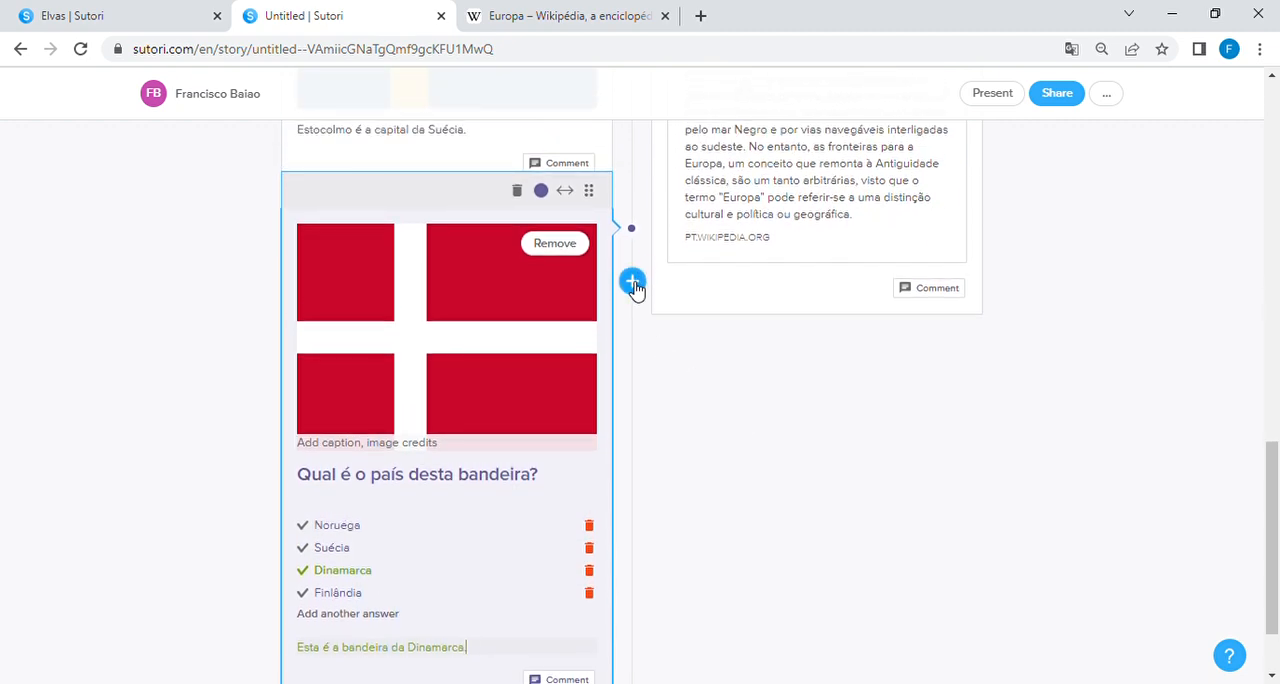
Step: Start a video block after the flag quiz and search YouTube for "união europeia"
{"action": "left_click", "coordinate": [634, 281]}
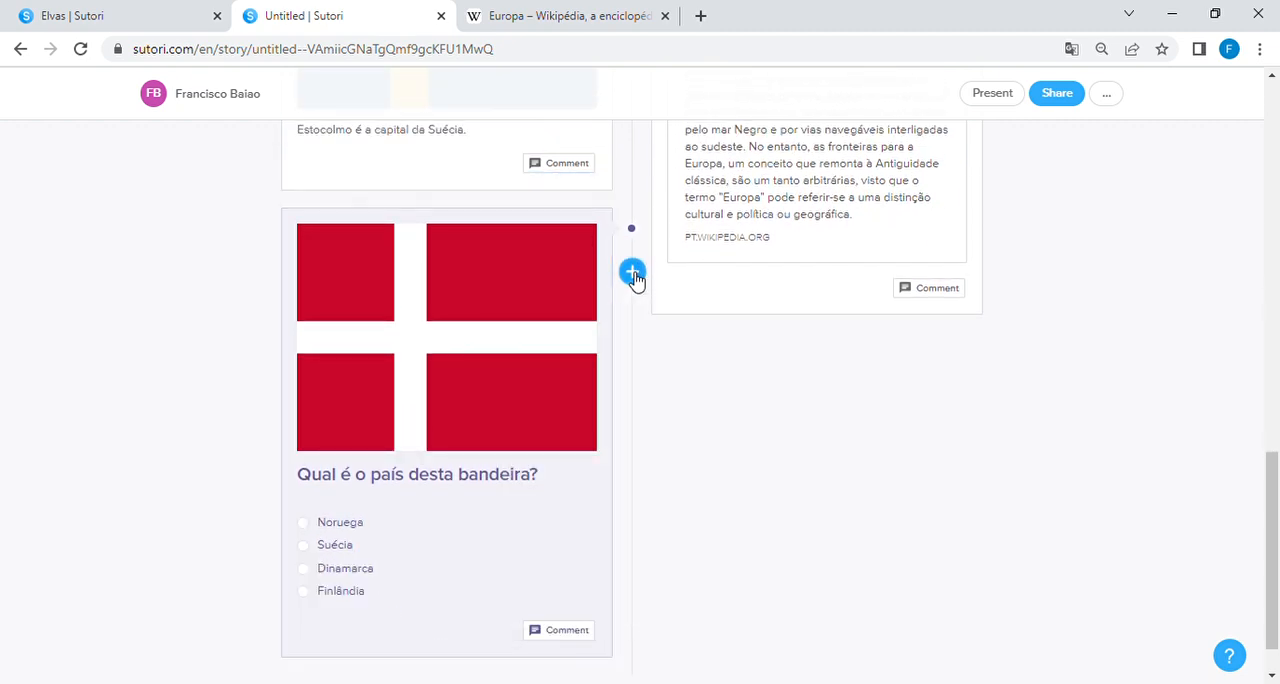
{"action": "left_click", "coordinate": [634, 278]}
{"action": "left_click", "coordinate": [834, 524]}
{"action": "scroll", "coordinate": [834, 524], "scroll_direction": "down", "scroll_amount": 1}
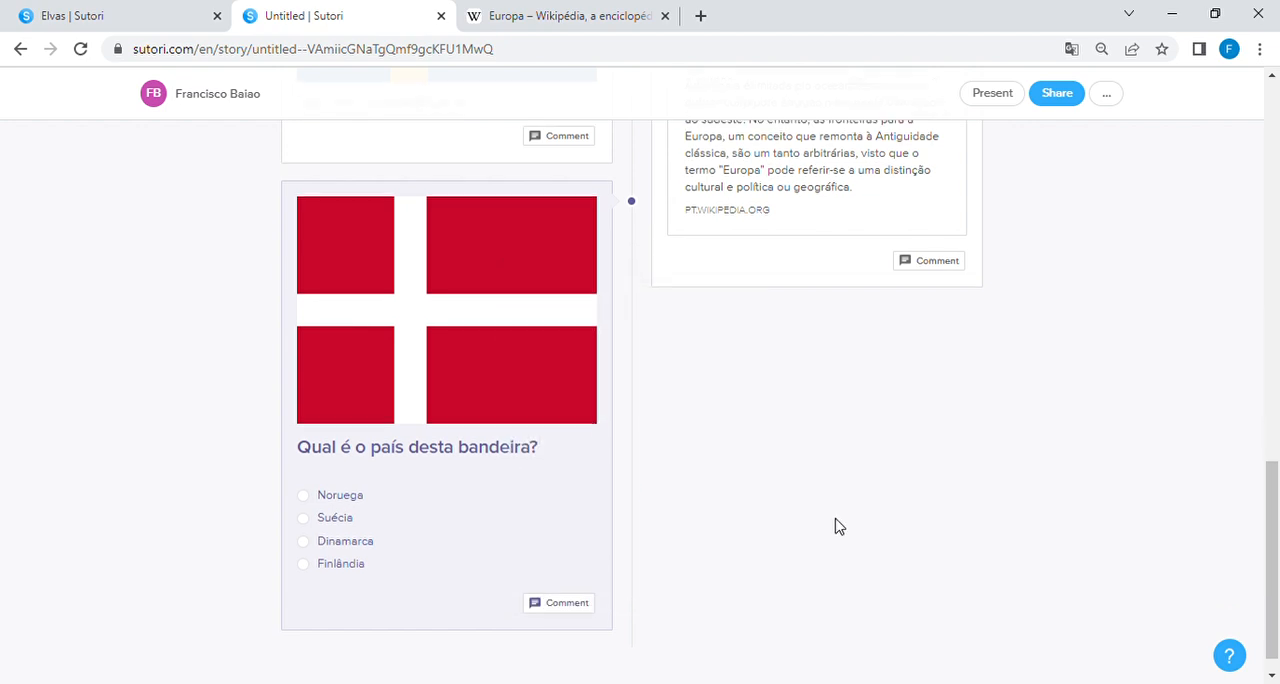
{"action": "left_click", "coordinate": [638, 618]}
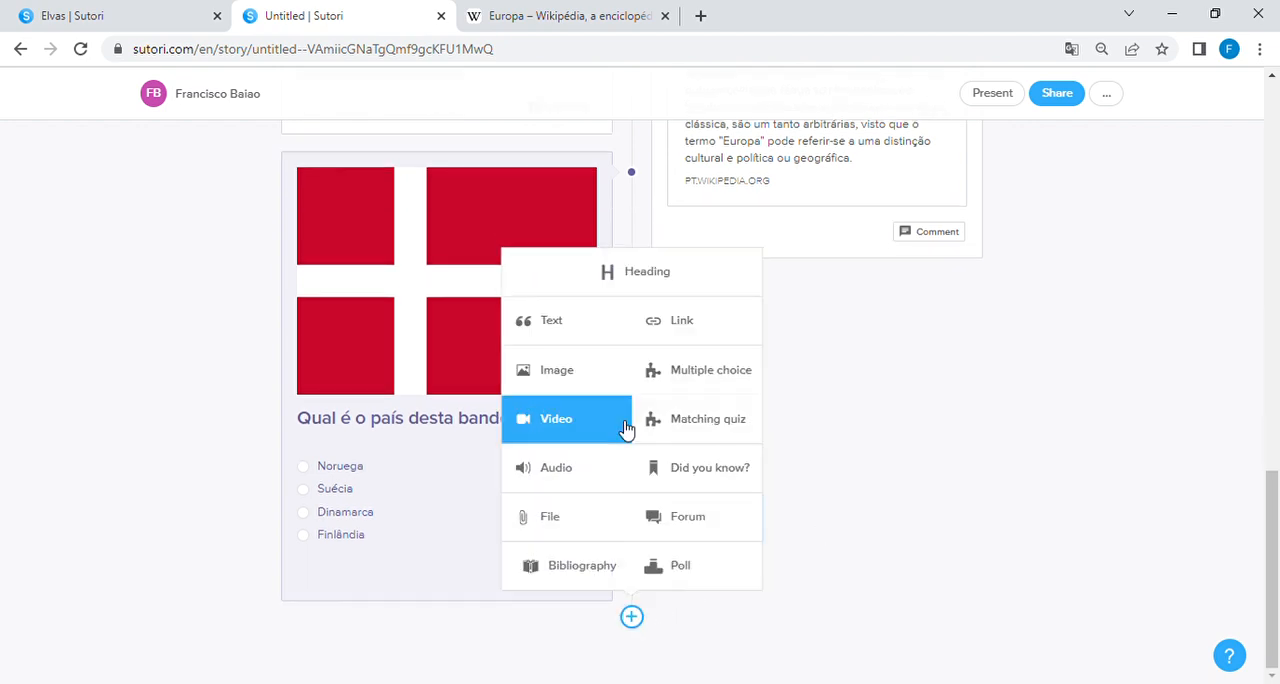
{"action": "left_click", "coordinate": [558, 430]}
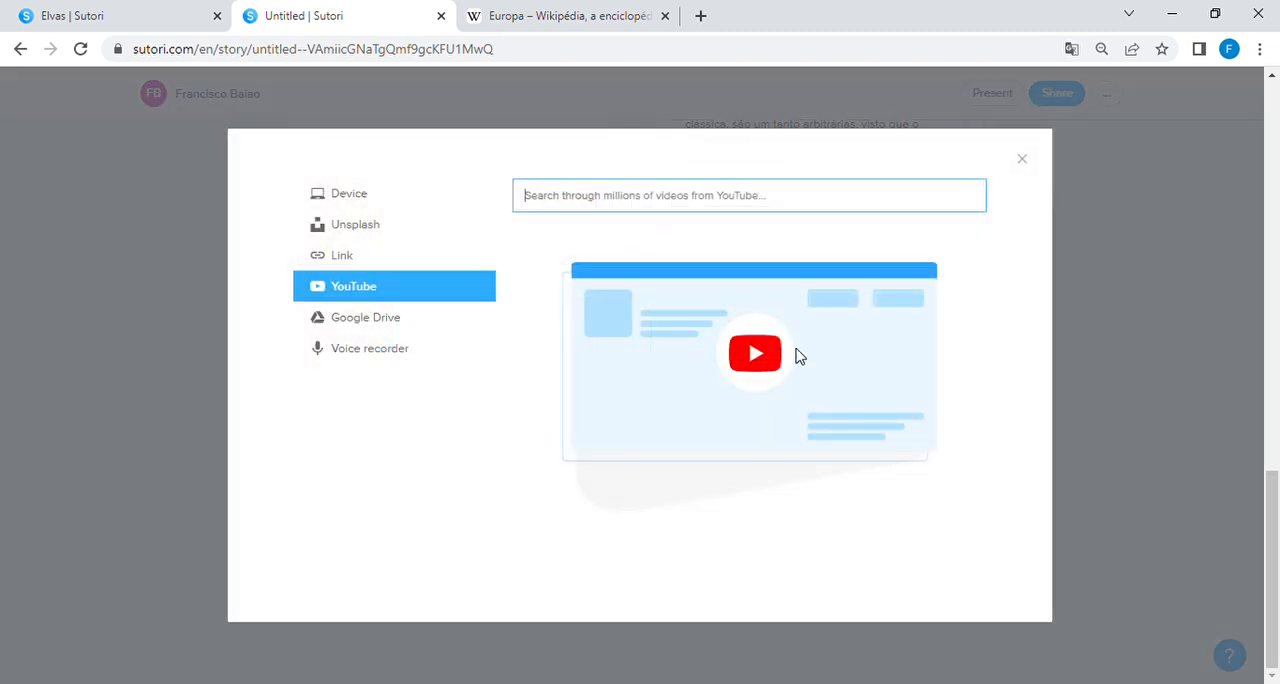
{"action": "type", "text": "u"}
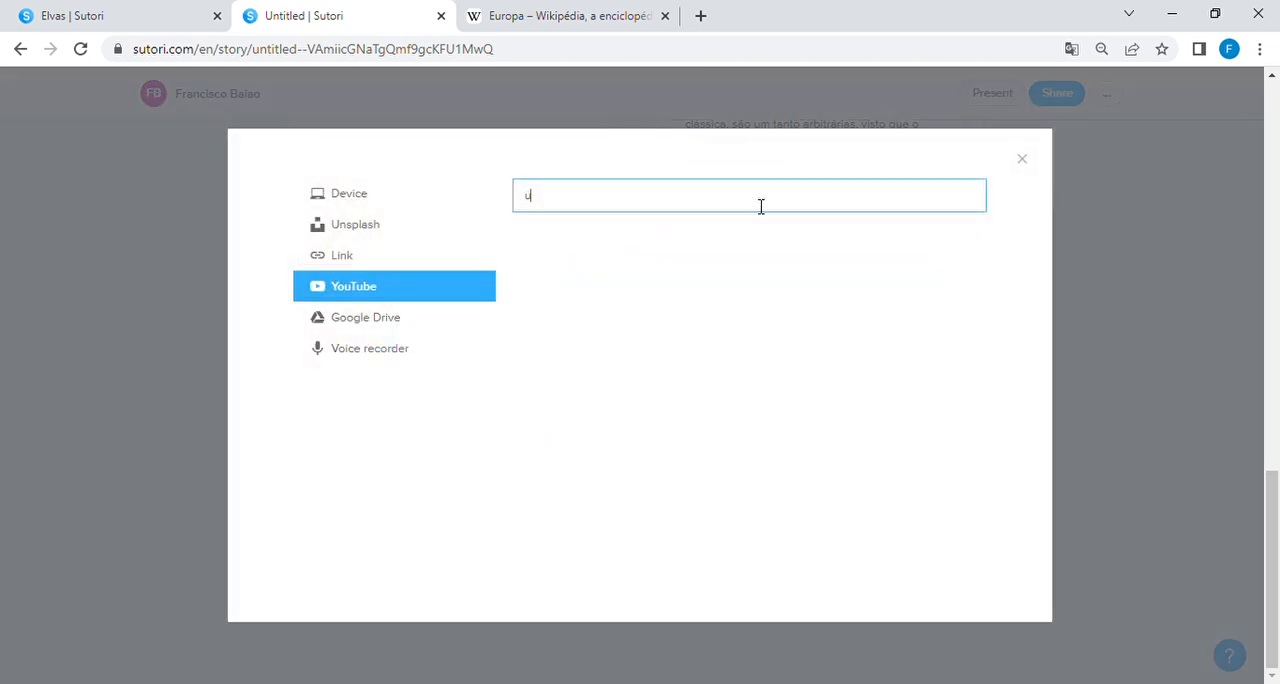
{"action": "type", "text": "nião europeia"}
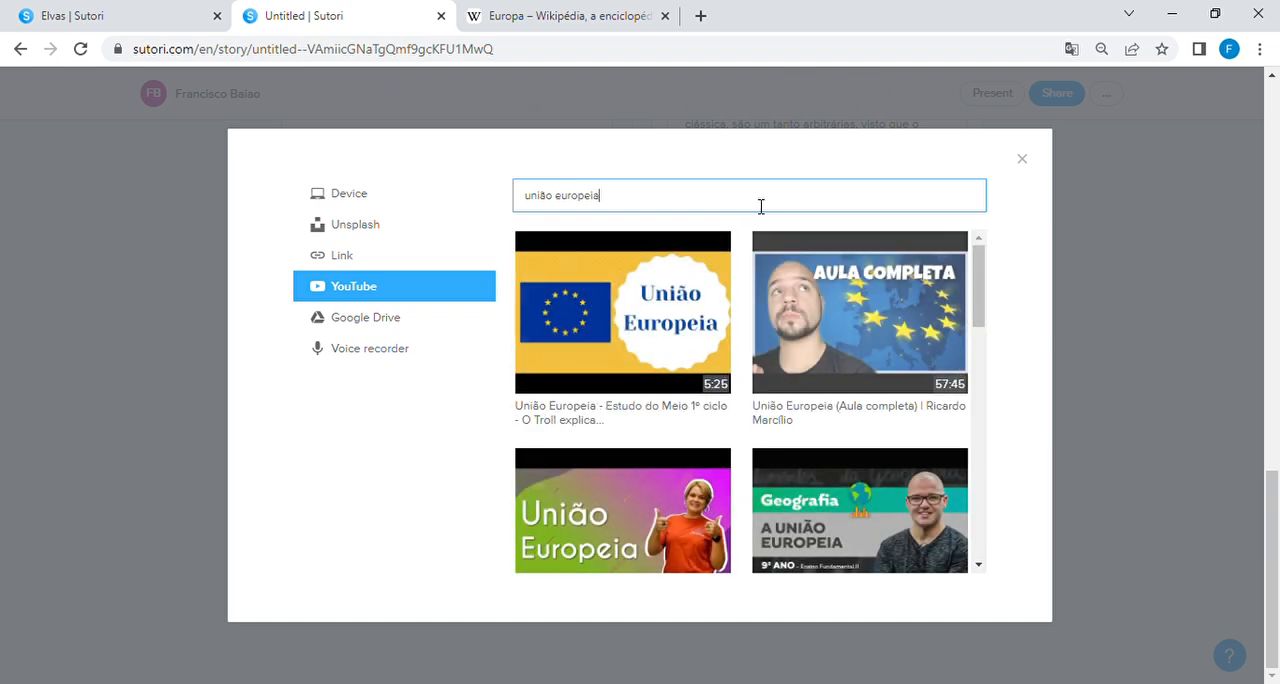
Step: Insert the YouTube video "União Europeia - Geobrasil" from the search results into the story
{"action": "scroll", "coordinate": [720, 377], "scroll_direction": "down", "scroll_amount": 5}
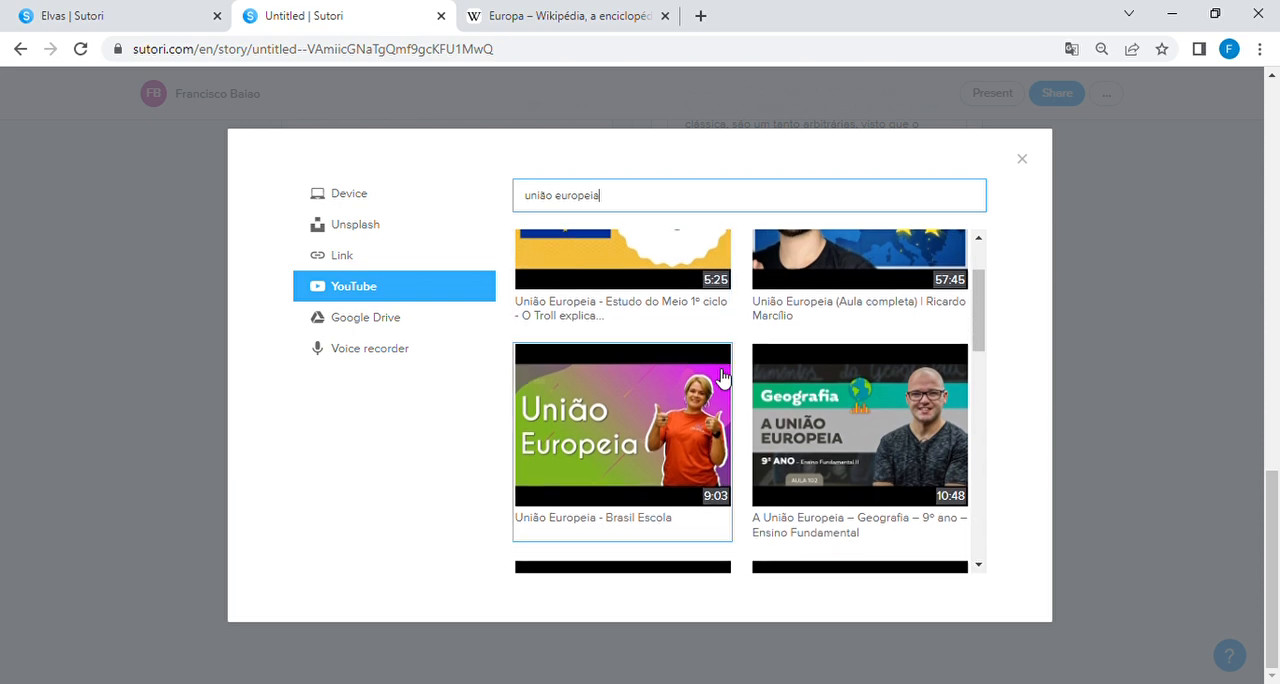
{"action": "scroll", "coordinate": [720, 377], "scroll_direction": "down", "scroll_amount": 1}
{"action": "scroll", "coordinate": [720, 377], "scroll_direction": "up", "scroll_amount": 2}
{"action": "left_click", "coordinate": [672, 404]}
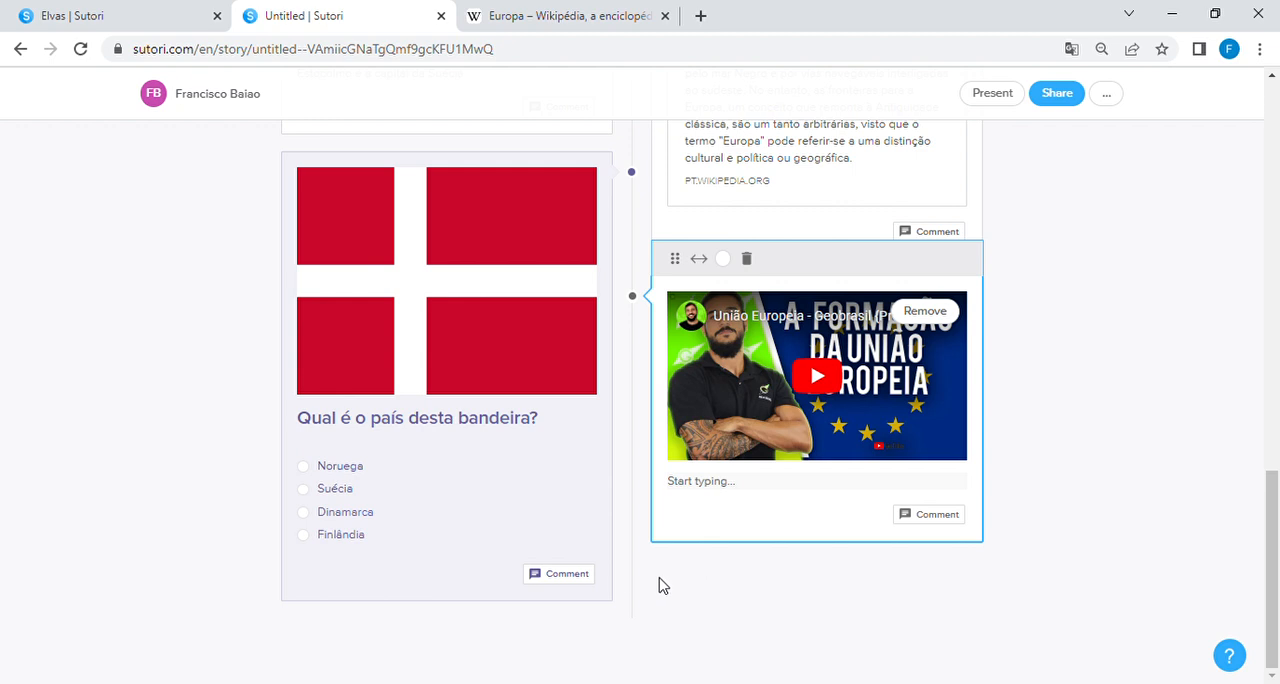
Step: Add a matching quiz below the video with the title "Indica quais os países das seguintes bandeiras"
{"action": "left_click", "coordinate": [633, 618]}
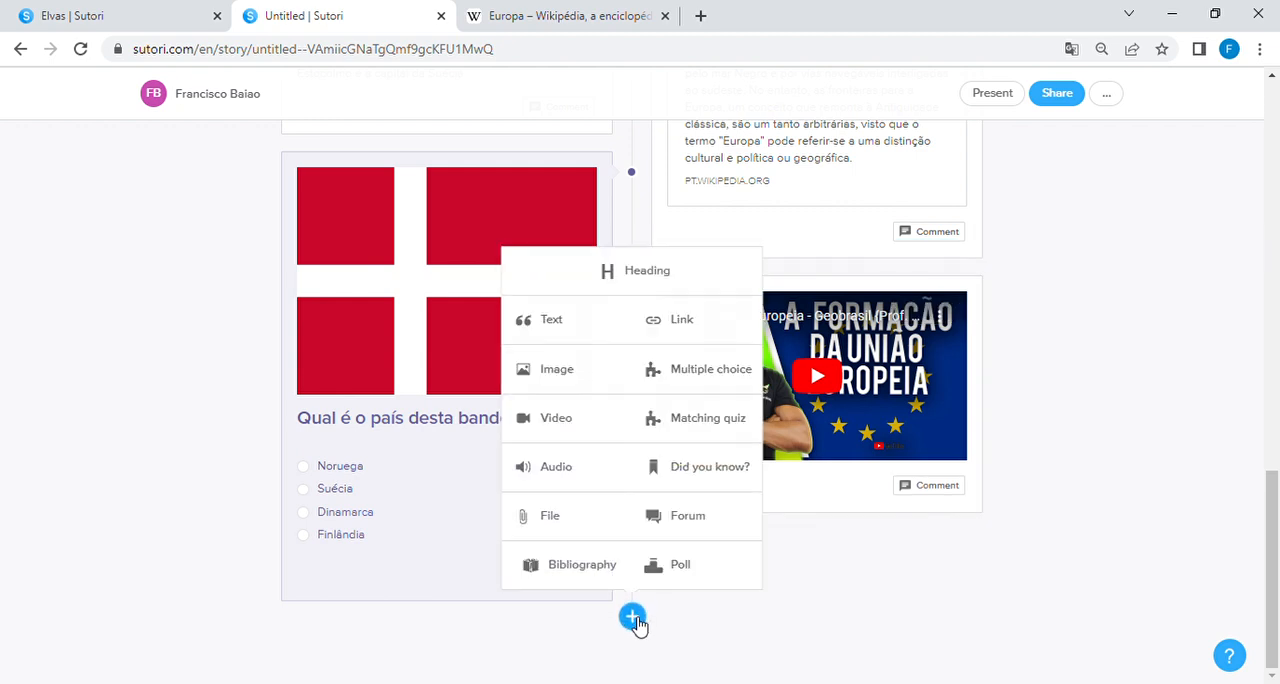
{"action": "left_click", "coordinate": [713, 424]}
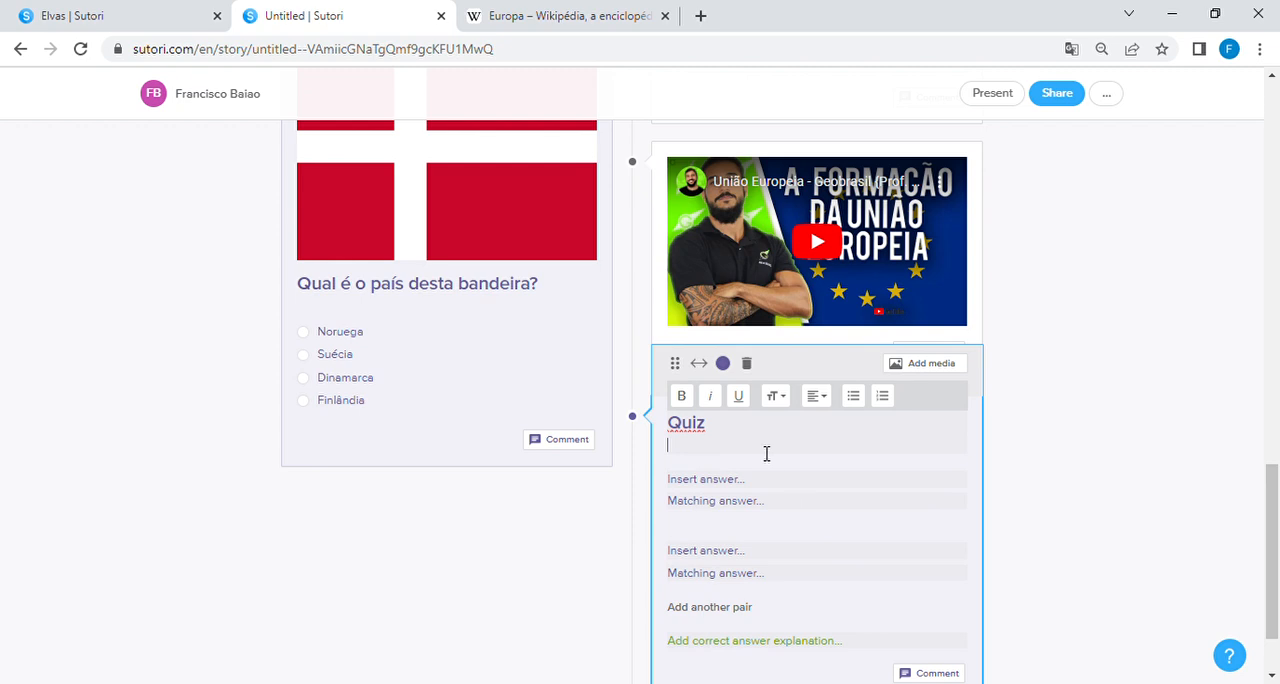
{"action": "left_click_drag", "start_coordinate": [734, 423], "coordinate": [657, 423]}
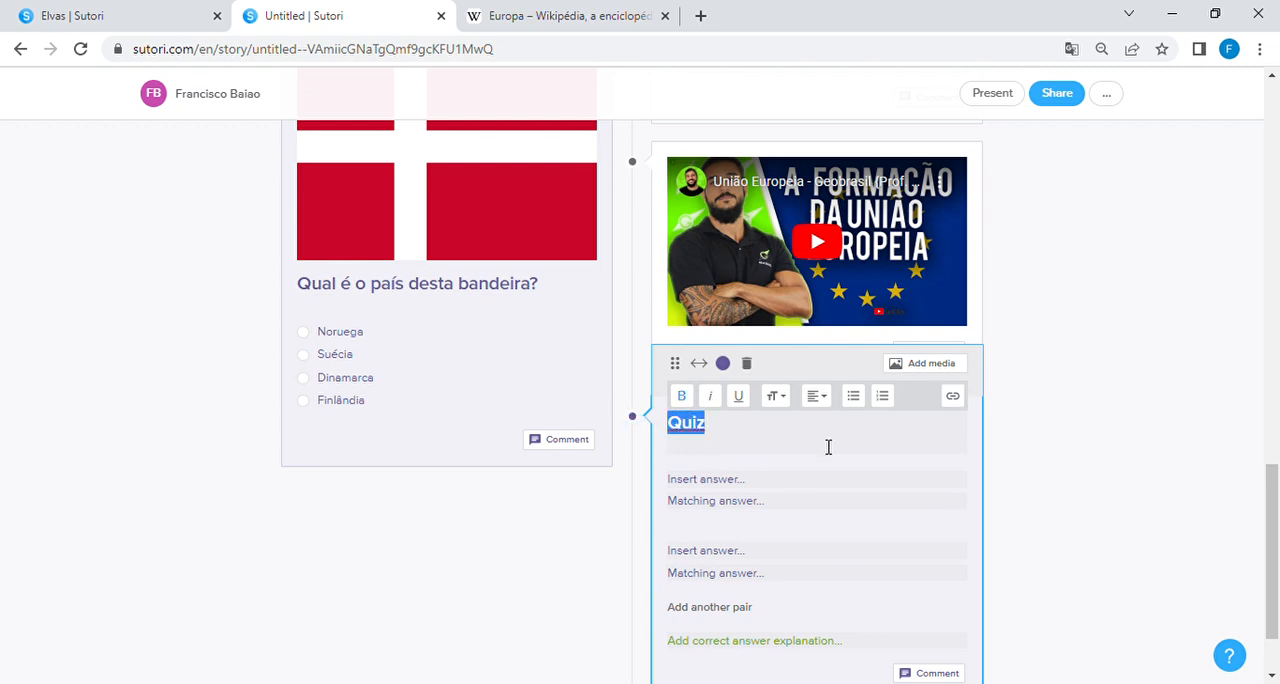
{"action": "type", "text": "Indica q"}
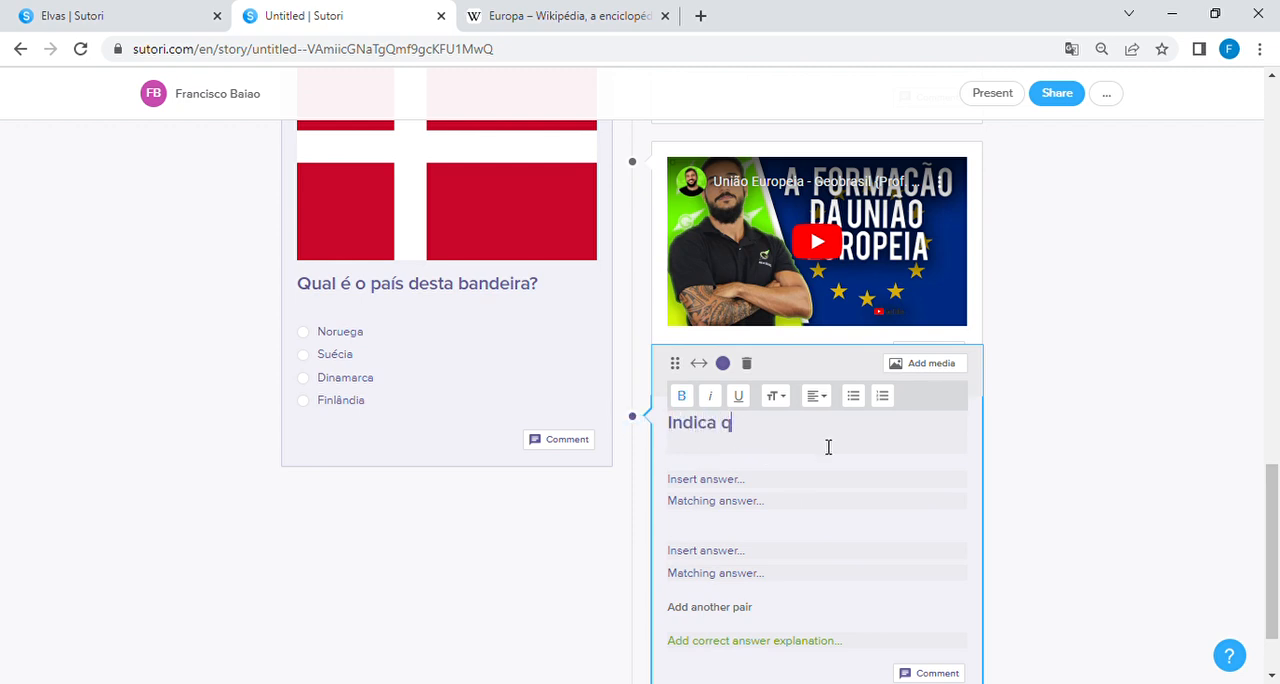
{"action": "type", "text": "uais os países "}
{"action": "type", "text": "das"}
{"action": "type", "text": " segi"}
{"action": "type", "text": "uintes bandeiras"}
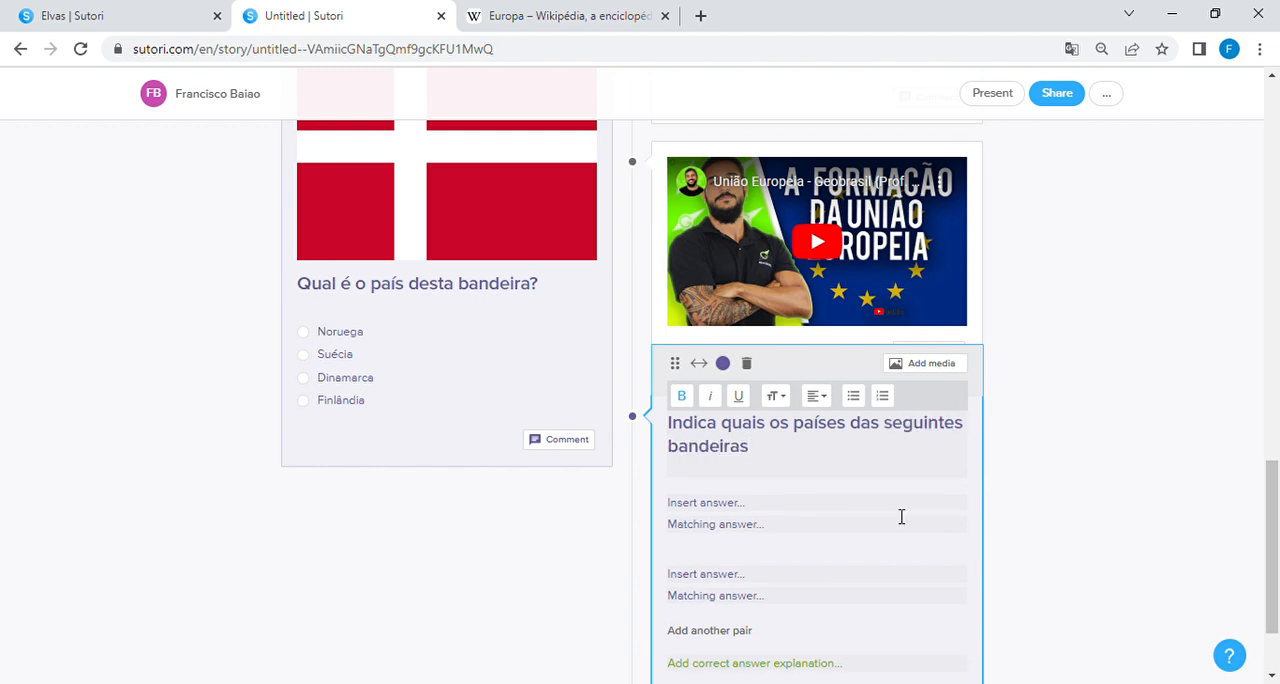
{"action": "scroll", "coordinate": [900, 517], "scroll_direction": "down", "scroll_amount": 2}
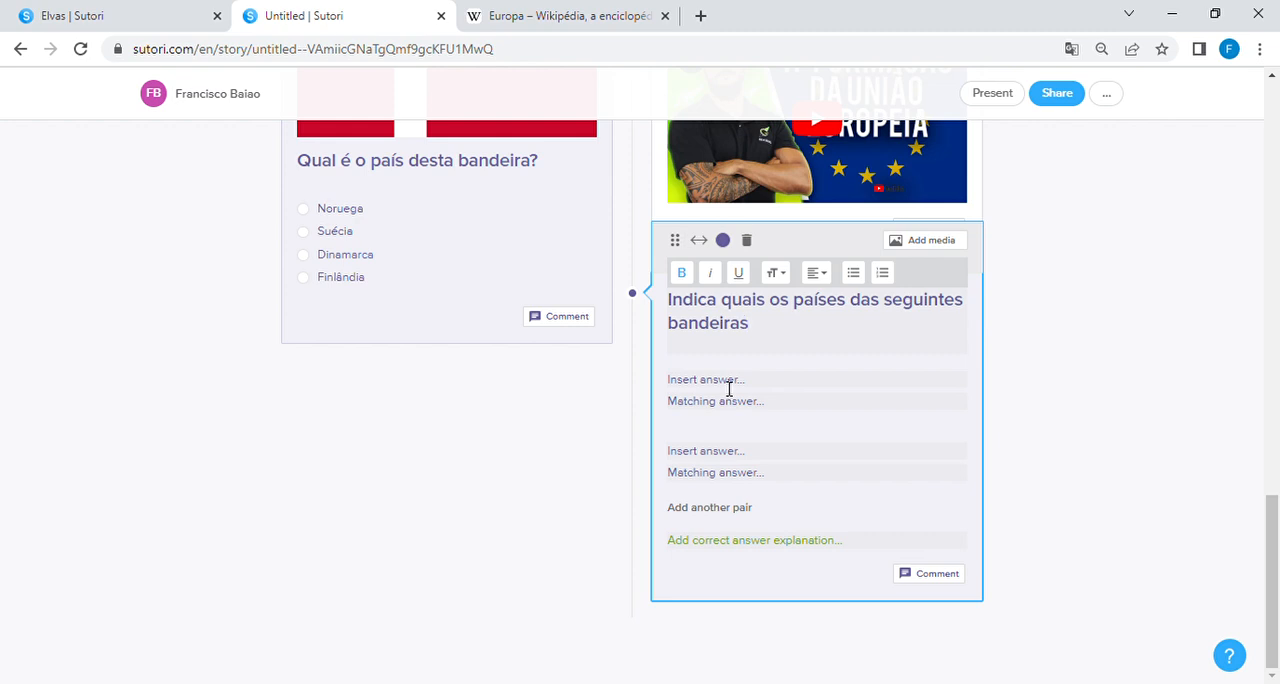
{"action": "left_click", "coordinate": [730, 385]}
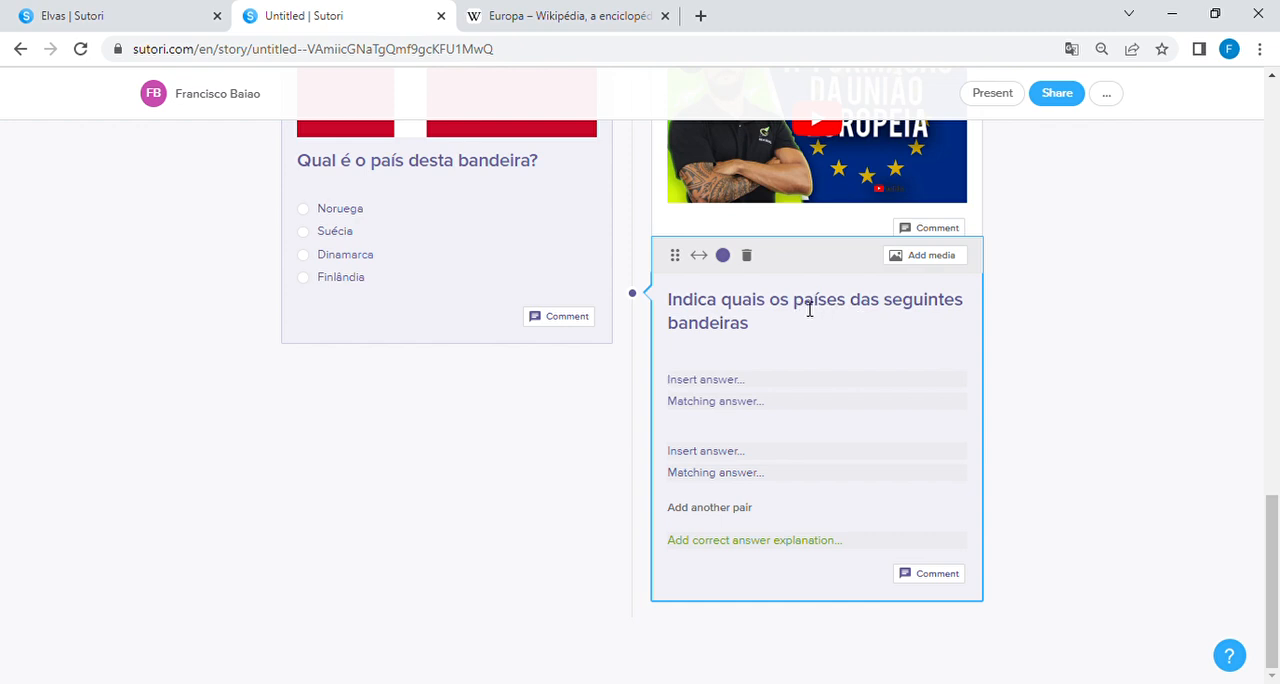
Step: Reword the matching quiz title as "Associa os países às suas capitais"
{"action": "double_click", "coordinate": [700, 301]}
{"action": "type", "text": "Associa"}
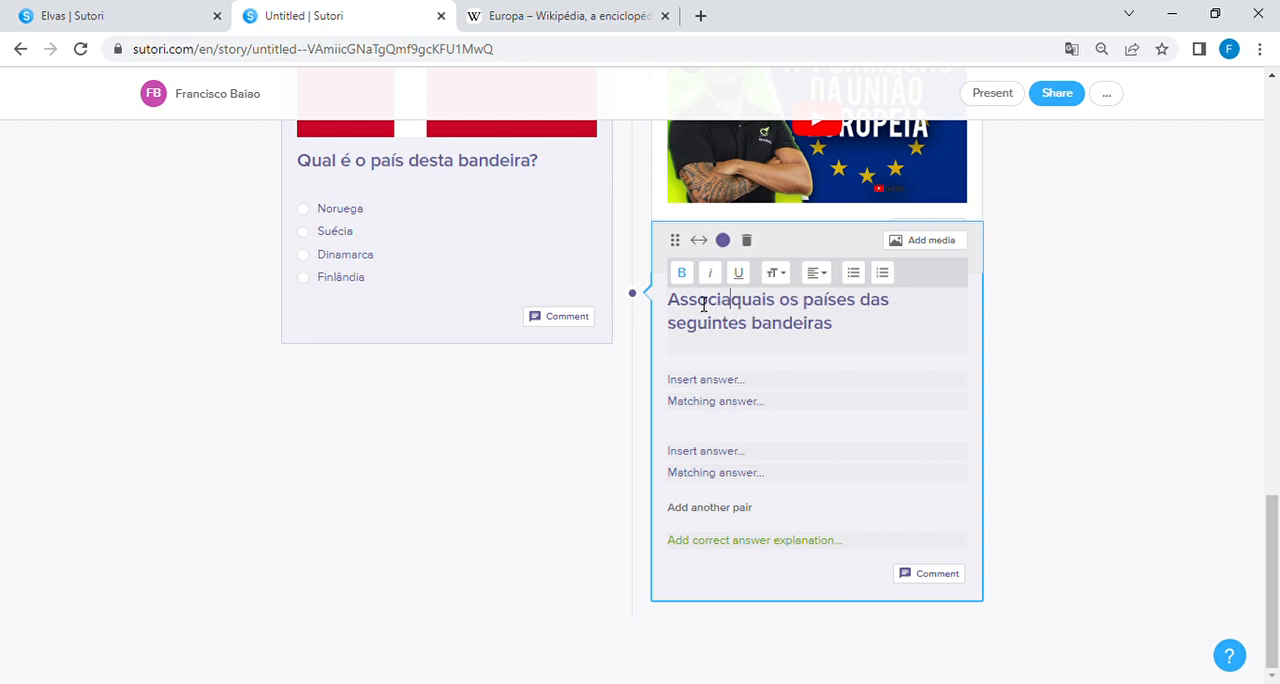
{"action": "left_click", "coordinate": [767, 302]}
{"action": "double_click", "coordinate": [775, 306]}
{"action": "key", "text": "BackSpace"}
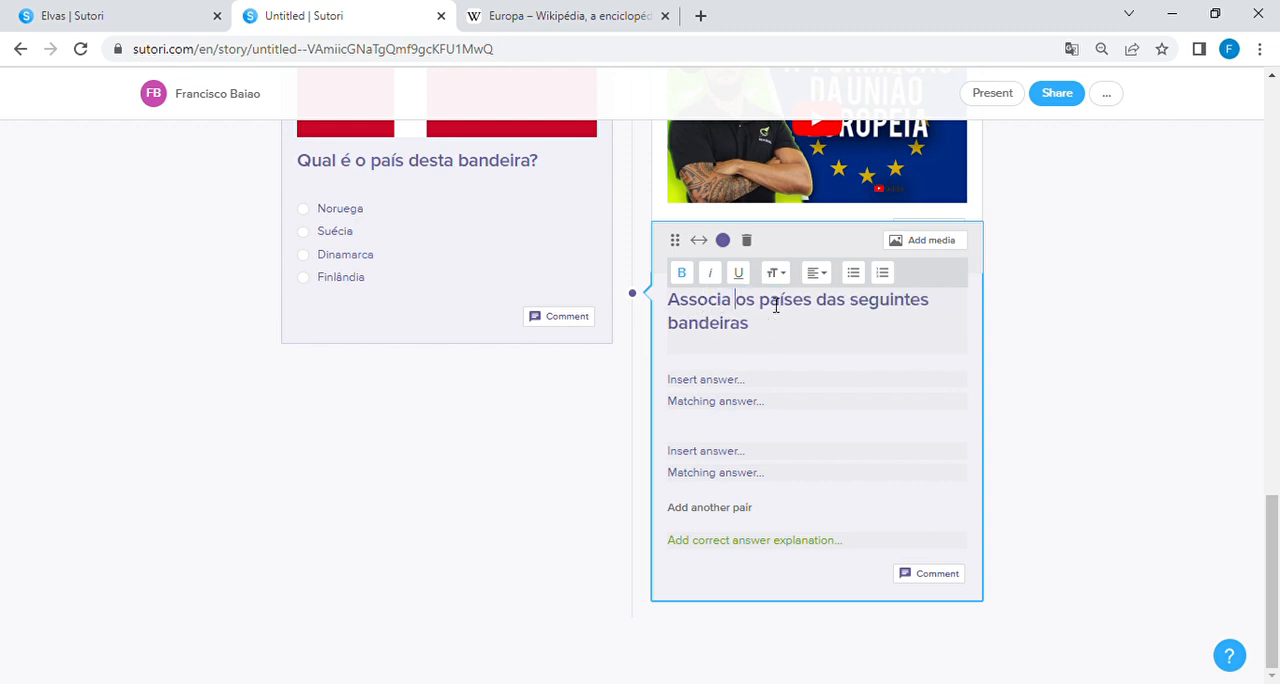
{"action": "left_click_drag", "start_coordinate": [817, 302], "coordinate": [840, 326]}
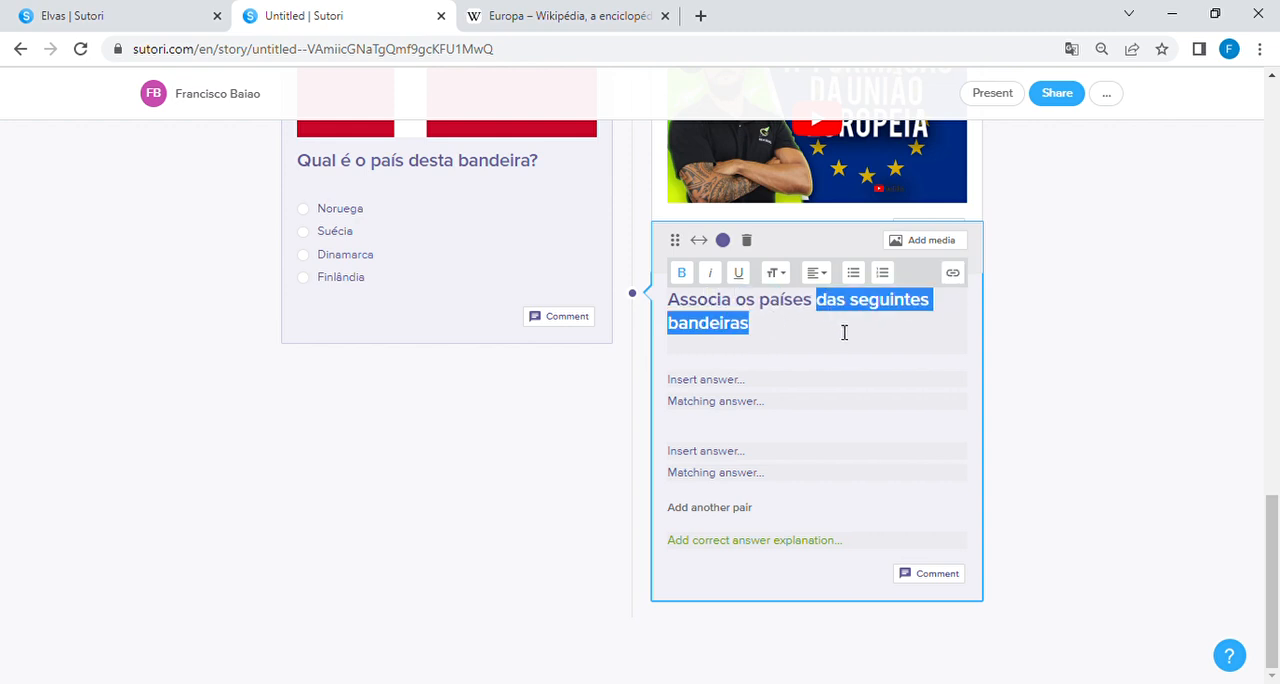
{"action": "type", "text": "àss"}
{"action": "key", "text": "BackSpace"}
{"action": "key", "text": "BackSpace"}
{"action": "key", "text": "BackSpace"}
{"action": "type", "text": "às suas cap"}
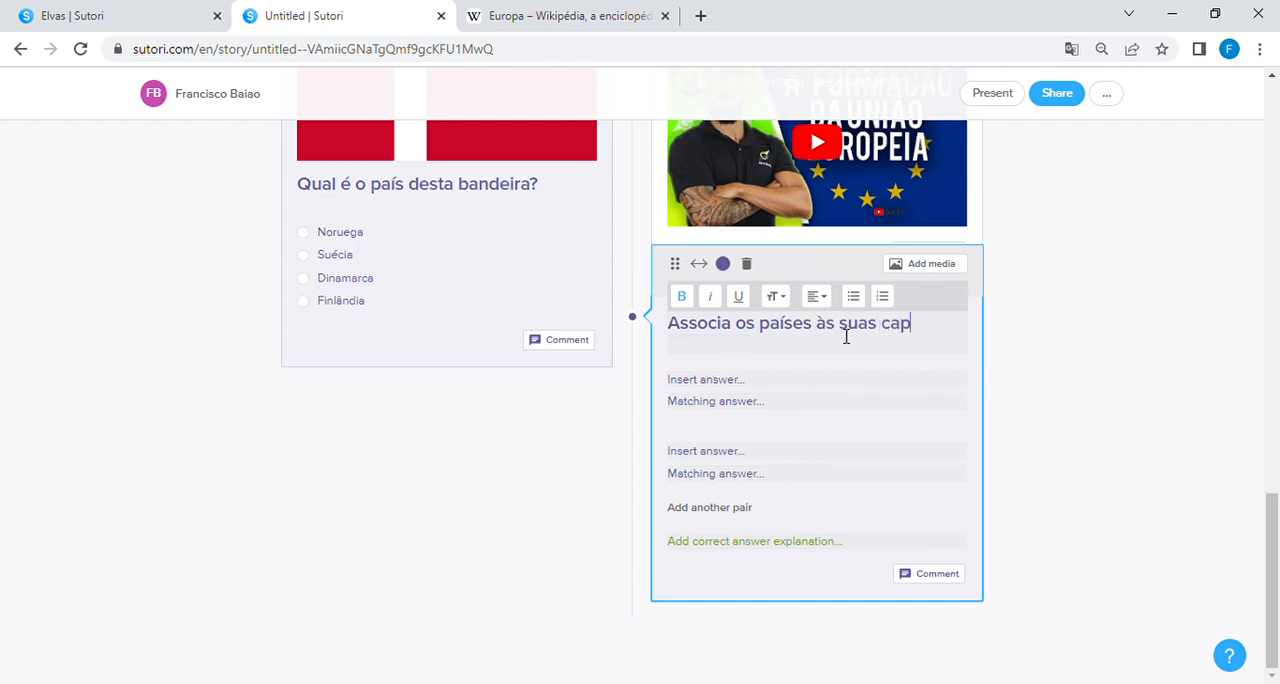
{"action": "type", "text": "itais"}
Step: Fill the first two pairs of the matching quiz with Portugal–Lisboa and Espanha–Madrid
{"action": "left_click", "coordinate": [729, 383]}
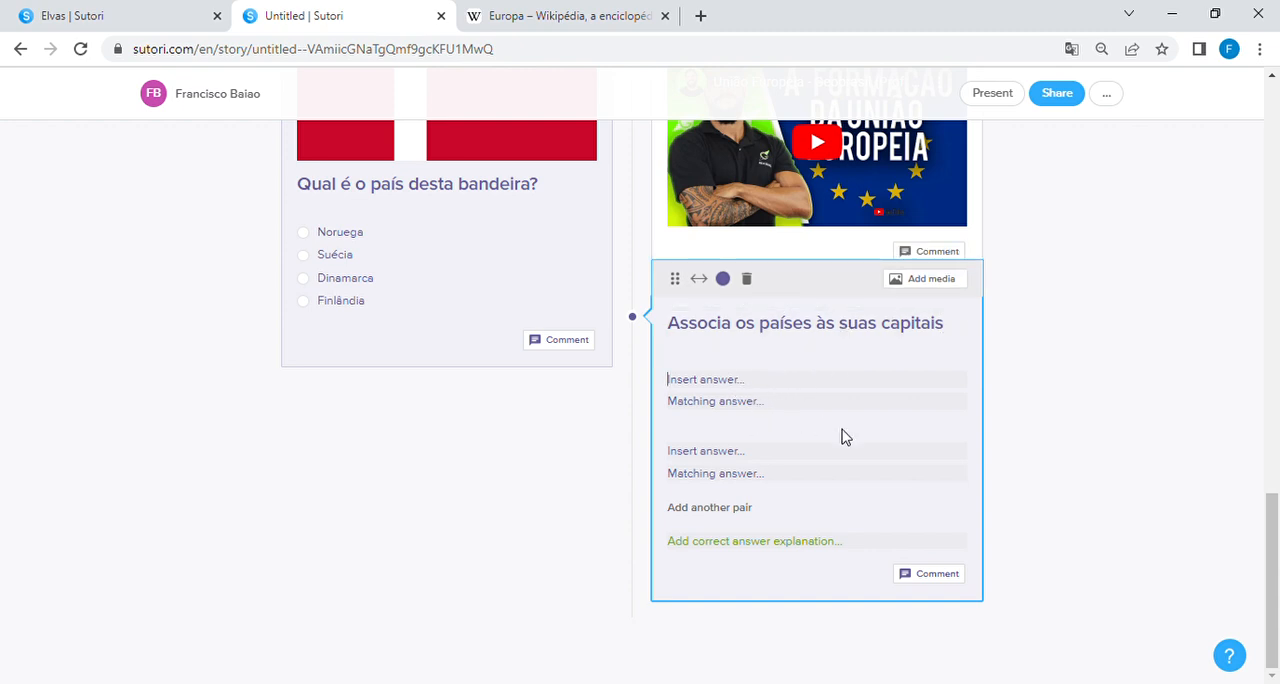
{"action": "type", "text": "Portugal"}
{"action": "left_click", "coordinate": [778, 409]}
{"action": "type", "text": "Lisboa"}
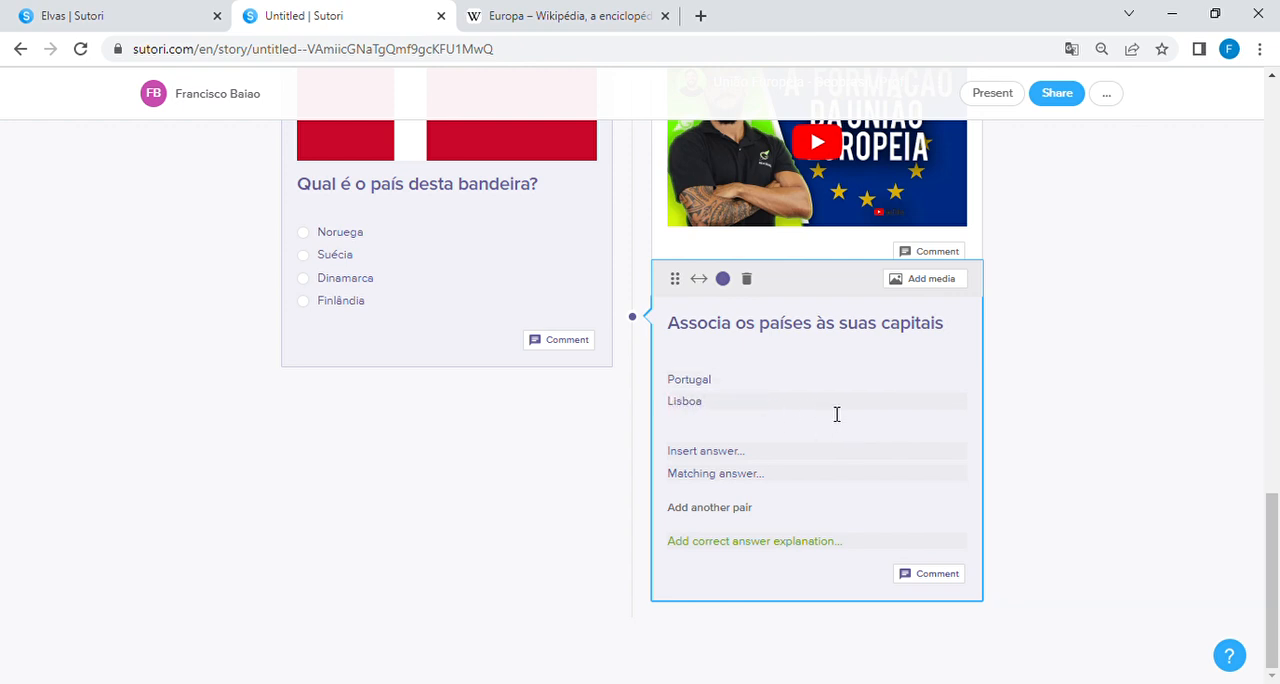
{"action": "left_click", "coordinate": [828, 460]}
{"action": "type", "text": "Espanha"}
{"action": "left_click", "coordinate": [796, 488]}
{"action": "type", "text": "Madrid"}
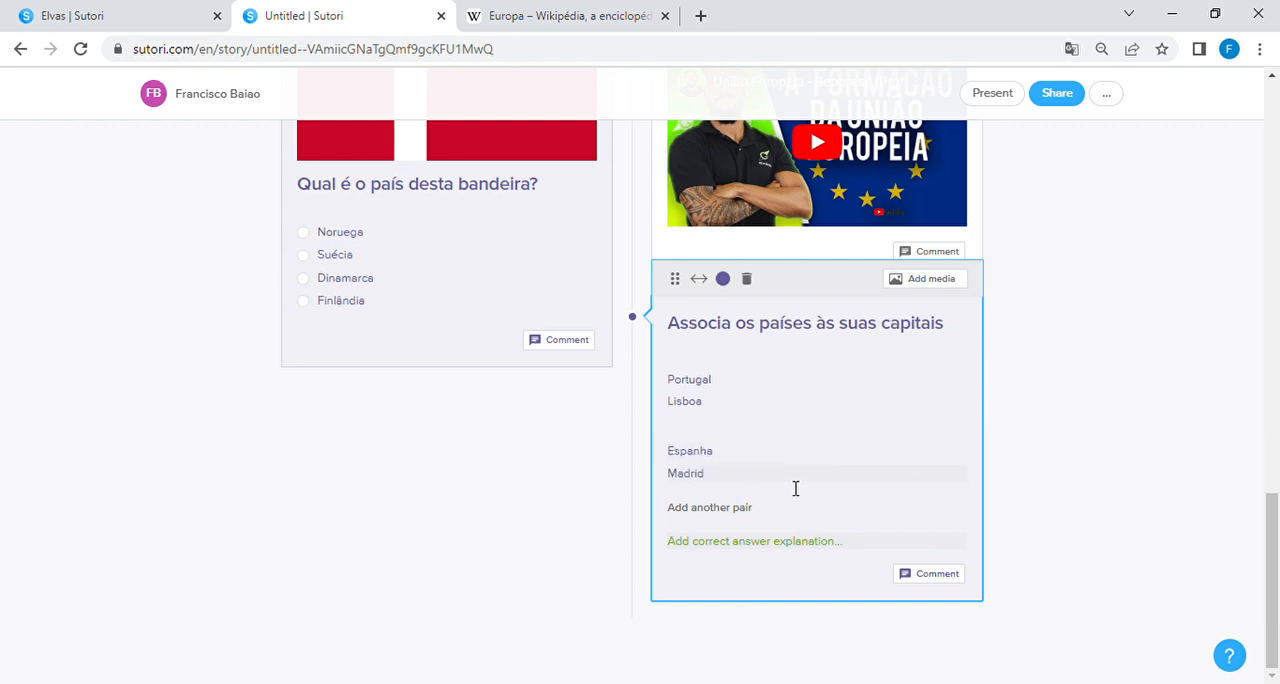
Step: Add two more matching pairs, França–Paris and Itália–Roma
{"action": "left_click", "coordinate": [748, 509]}
{"action": "left_click", "coordinate": [740, 526]}
{"action": "type", "text": "França"}
{"action": "left_click", "coordinate": [773, 550]}
{"action": "type", "text": "Paris"}
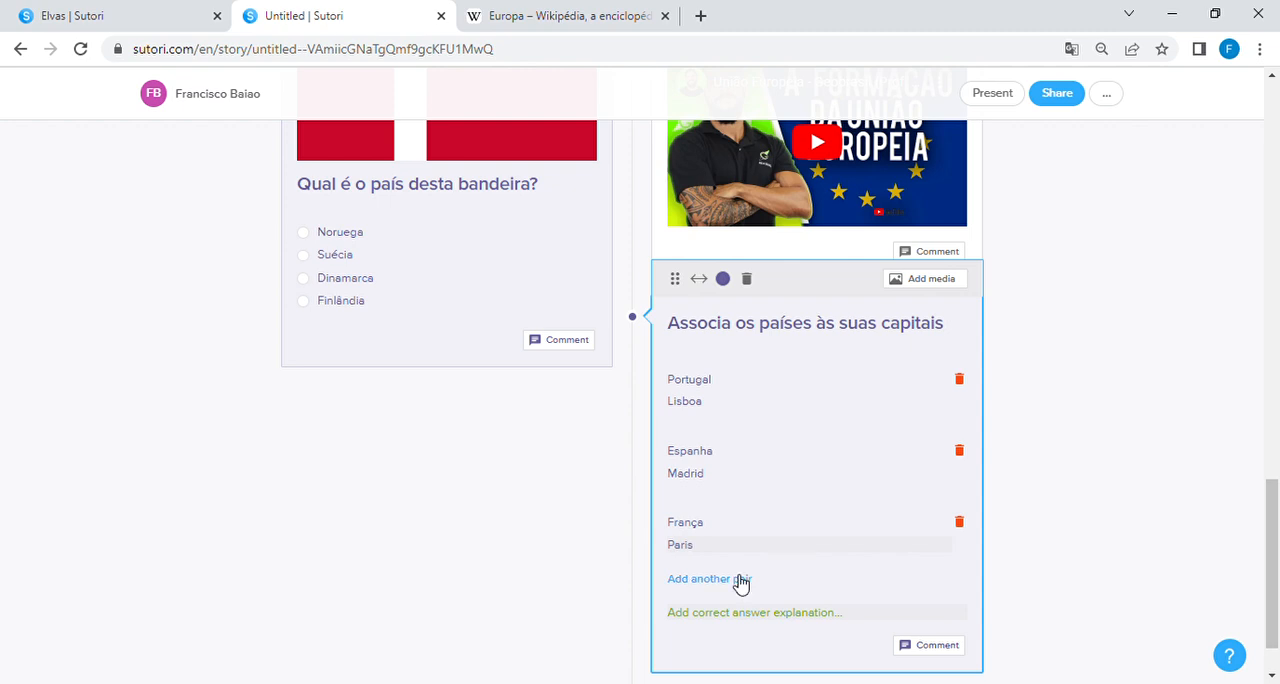
{"action": "left_click", "coordinate": [735, 579]}
{"action": "type", "text": "Itália"}
{"action": "left_click", "coordinate": [740, 612]}
{"action": "type", "text": "Roma"}
Step: Add a fifth matching pair with "Berlim" as the answer and "Alemanha" as its match
{"action": "scroll", "coordinate": [768, 631], "scroll_direction": "down", "scroll_amount": 2}
{"action": "left_click", "coordinate": [735, 507]}
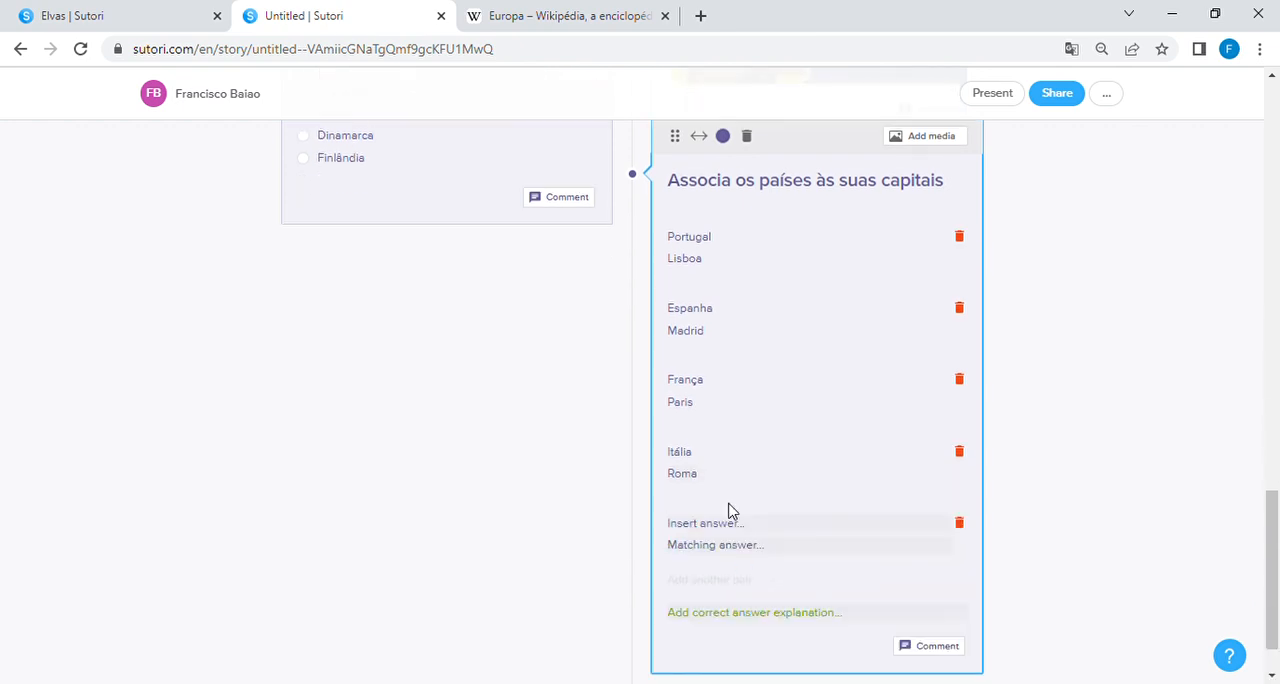
{"action": "type", "text": "B"}
{"action": "key", "text": "BackSpace"}
{"action": "type", "text": "Berlim"}
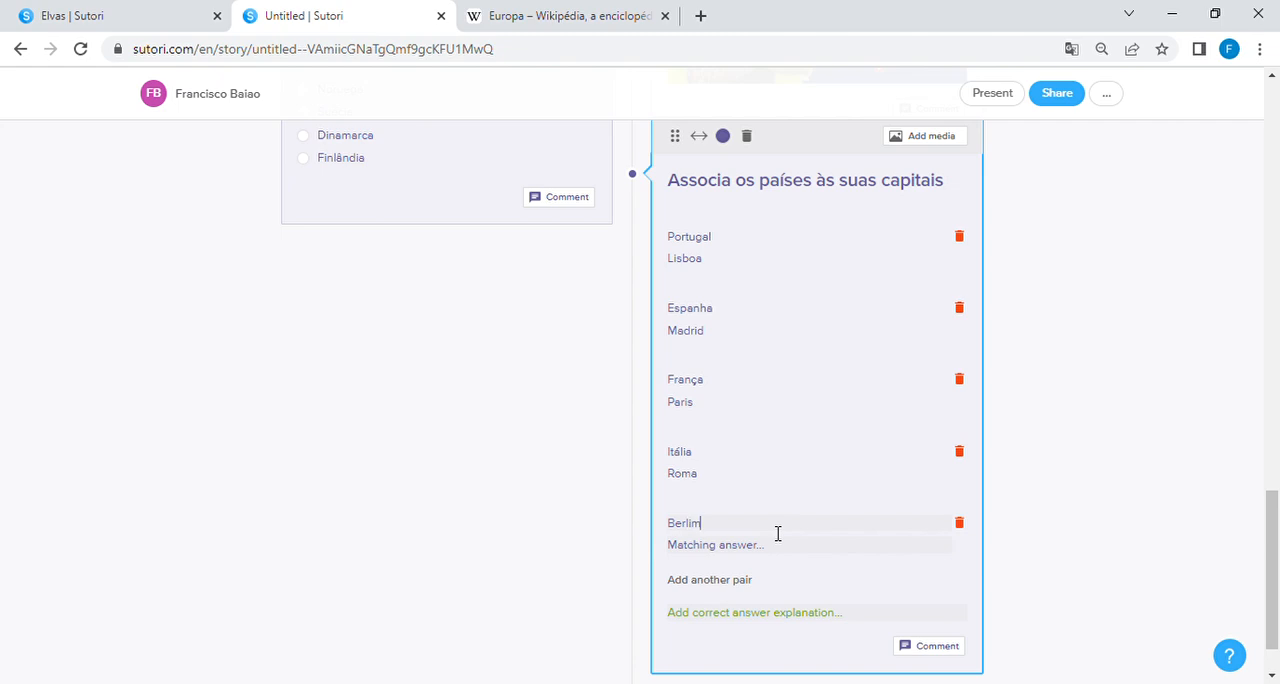
{"action": "left_click", "coordinate": [760, 553]}
{"action": "type", "text": "Alemanha"}
Step: Add a sixth matching pair, "Copenhaga" with "Dinamarca", and finish editing the matching quiz
{"action": "left_click", "coordinate": [731, 582]}
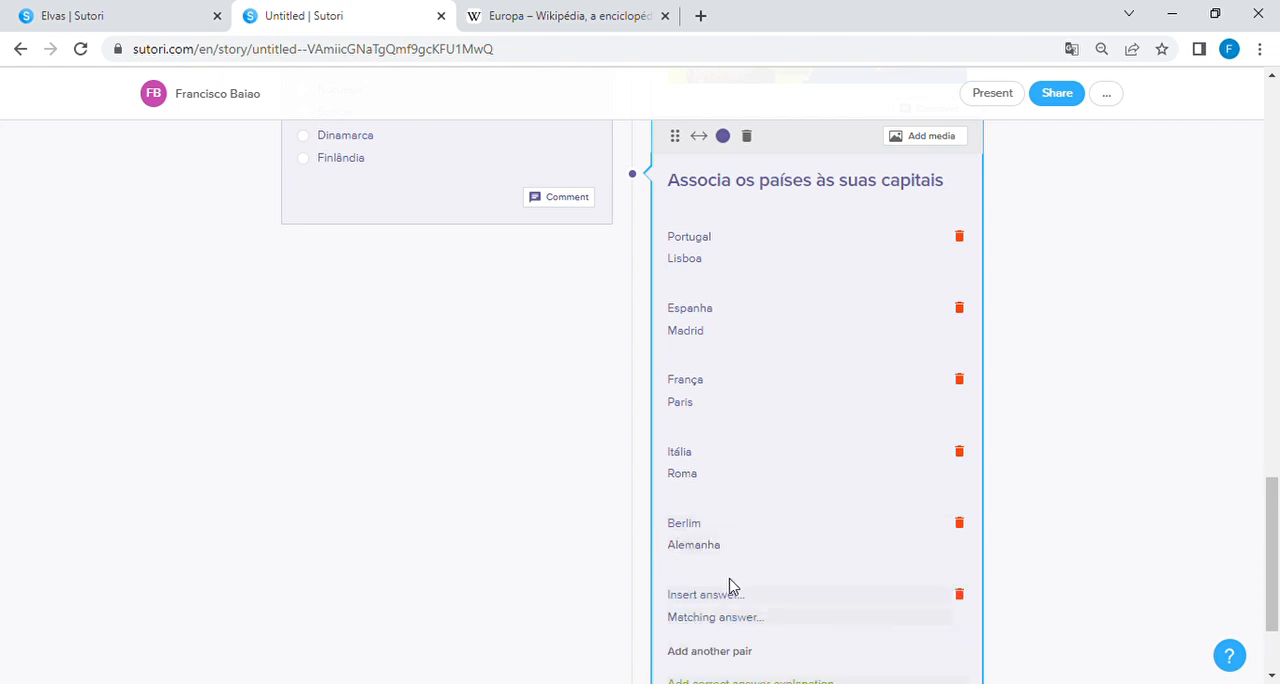
{"action": "type", "text": "Copenhaga"}
{"action": "left_click", "coordinate": [731, 619]}
{"action": "type", "text": "D"}
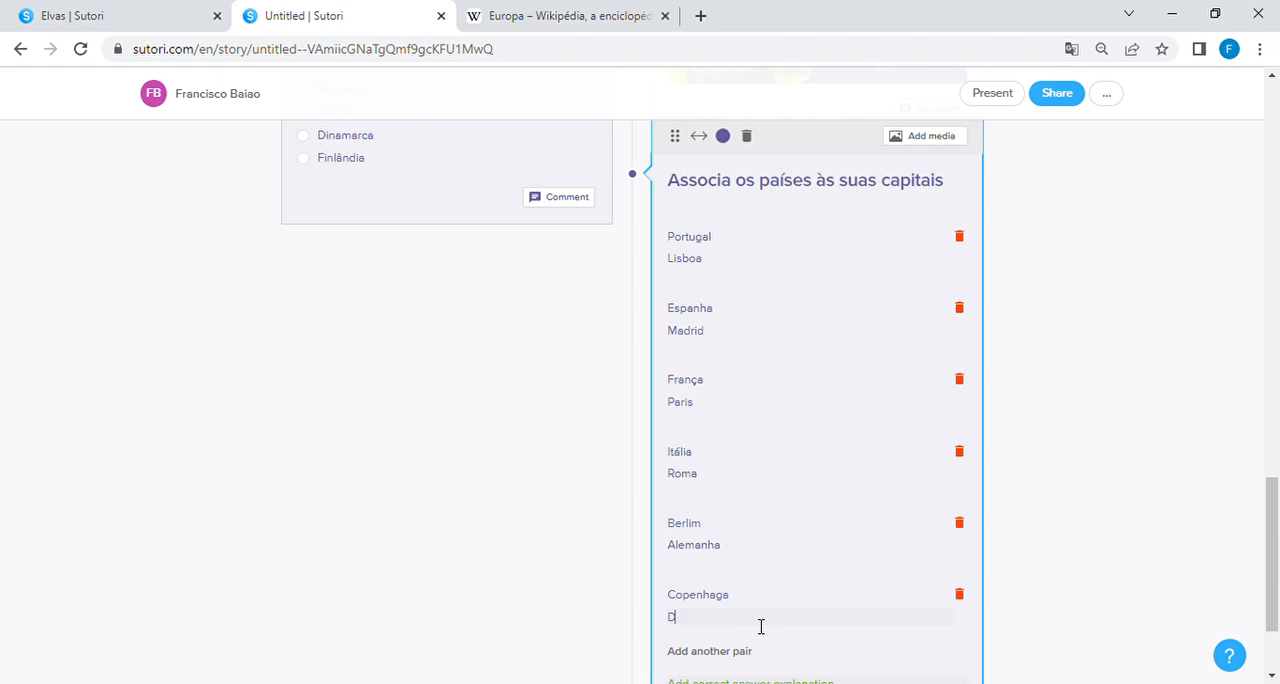
{"action": "type", "text": "inamarca"}
{"action": "scroll", "coordinate": [820, 600], "scroll_direction": "down", "scroll_amount": 2}
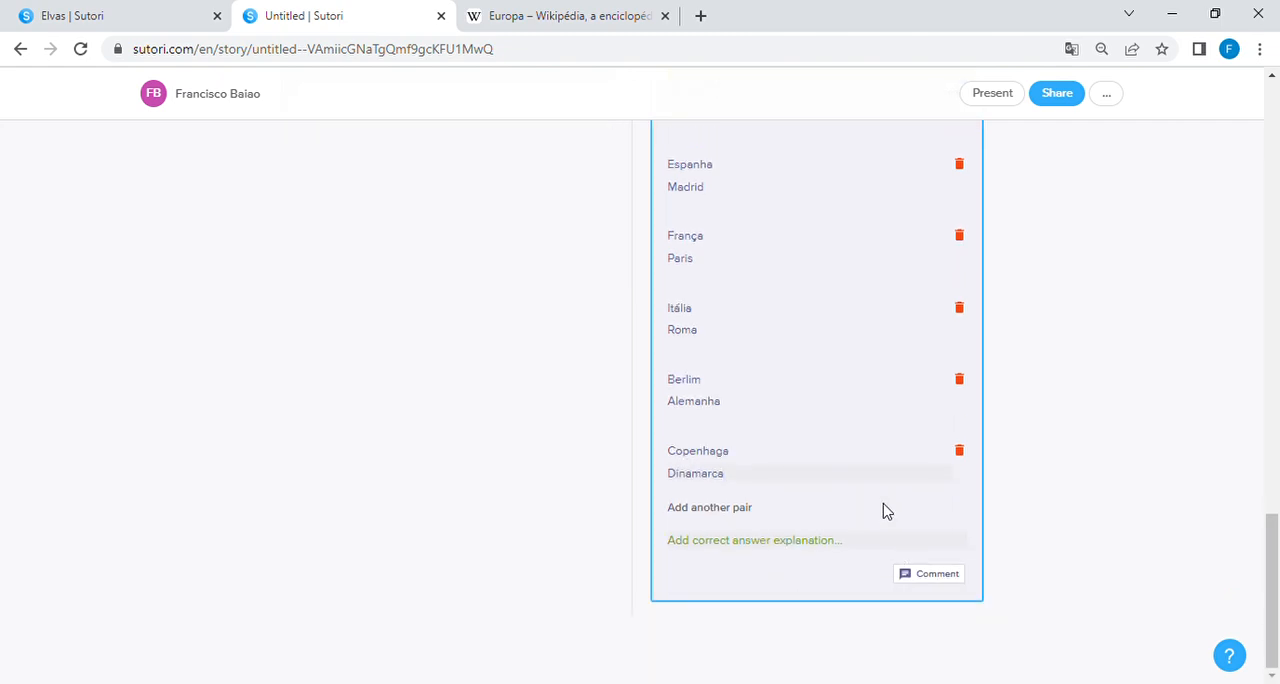
{"action": "left_click", "coordinate": [1052, 540]}
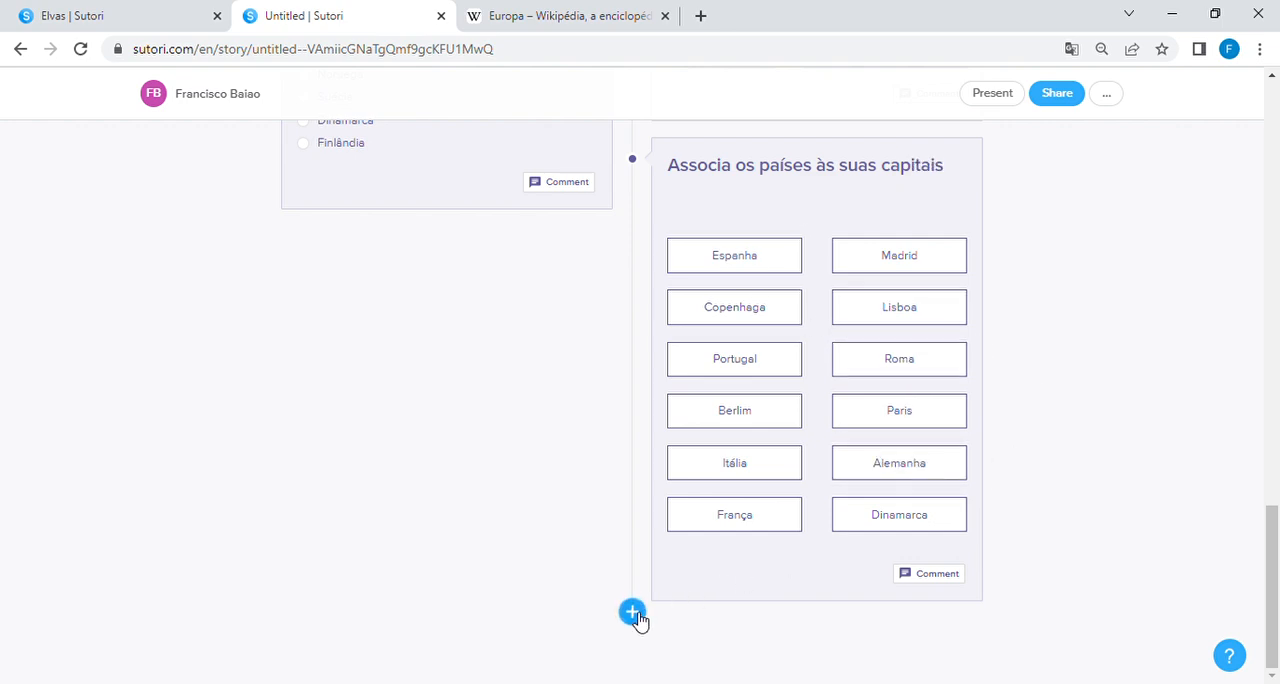
Step: Add an audio block with a voice recording of about 12 seconds, play it back and upload it to the story
{"action": "left_click", "coordinate": [634, 614]}
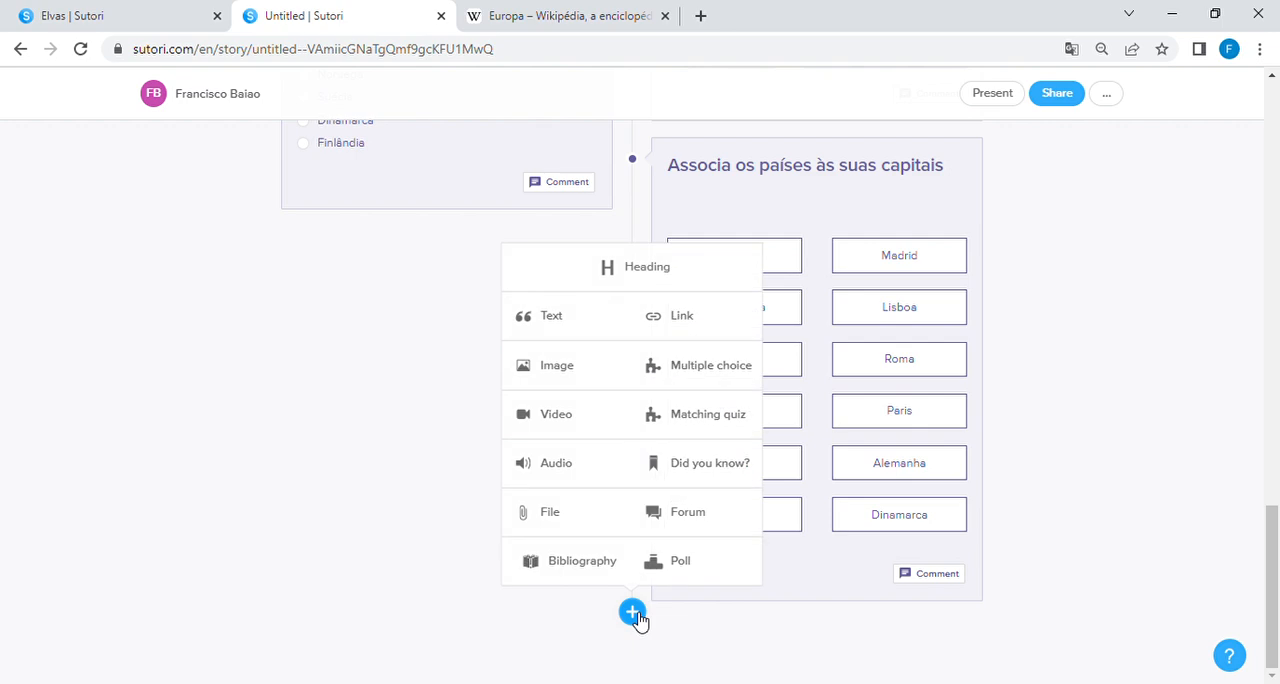
{"action": "left_click", "coordinate": [578, 472]}
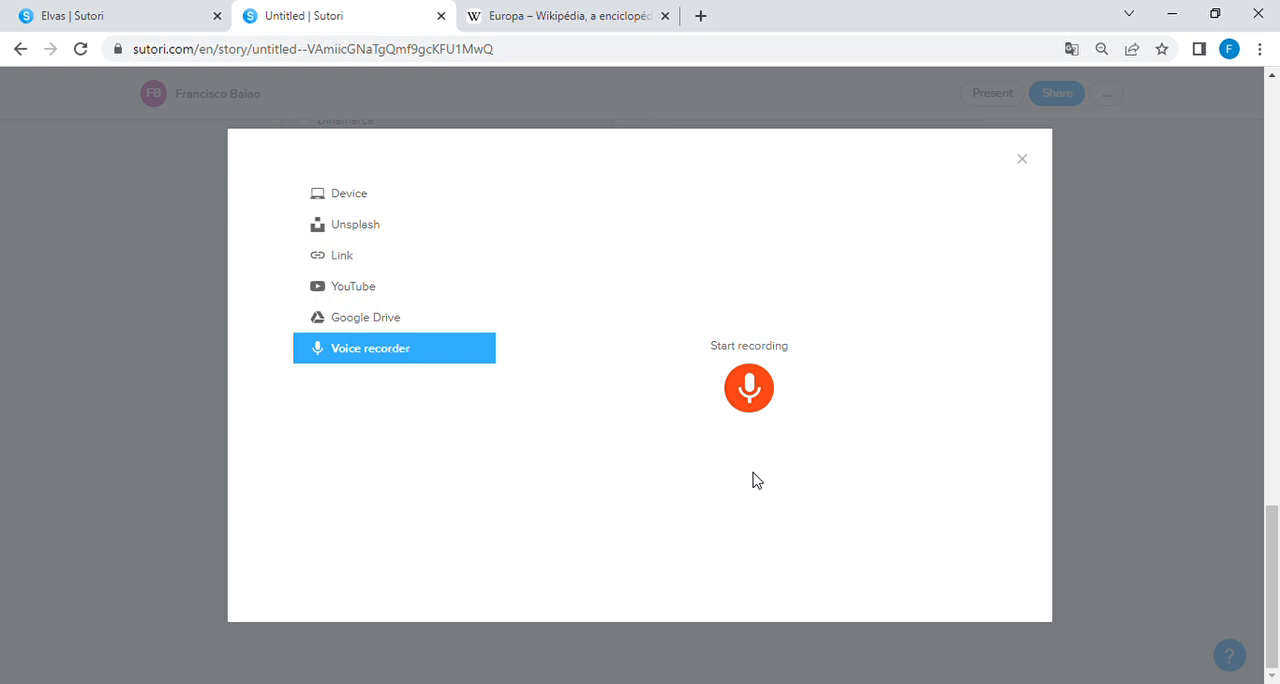
{"action": "left_click", "coordinate": [749, 388]}
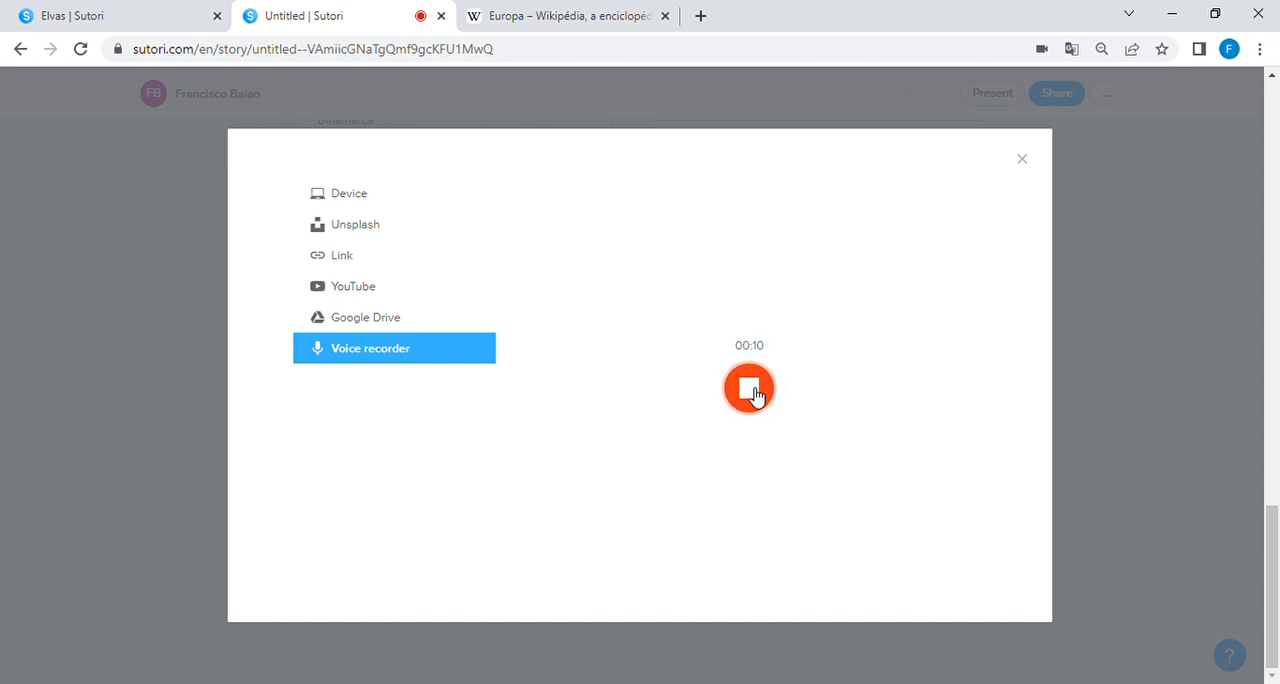
{"action": "left_click", "coordinate": [755, 395]}
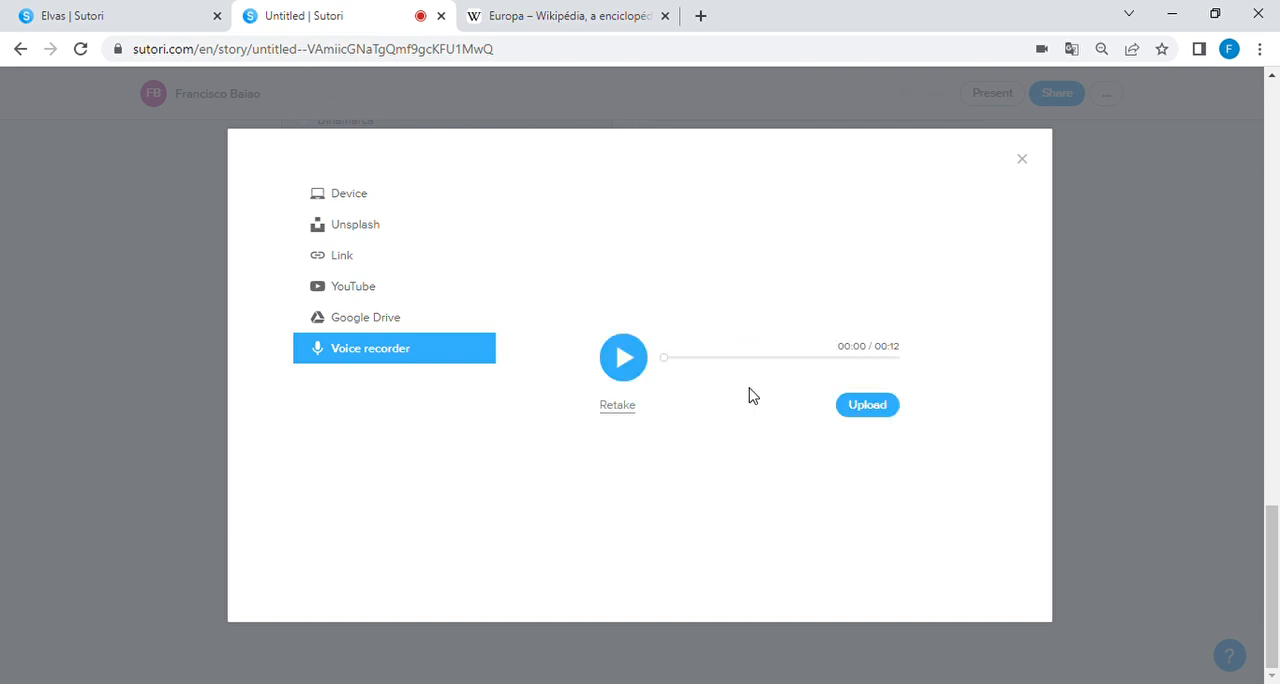
{"action": "left_click", "coordinate": [626, 362]}
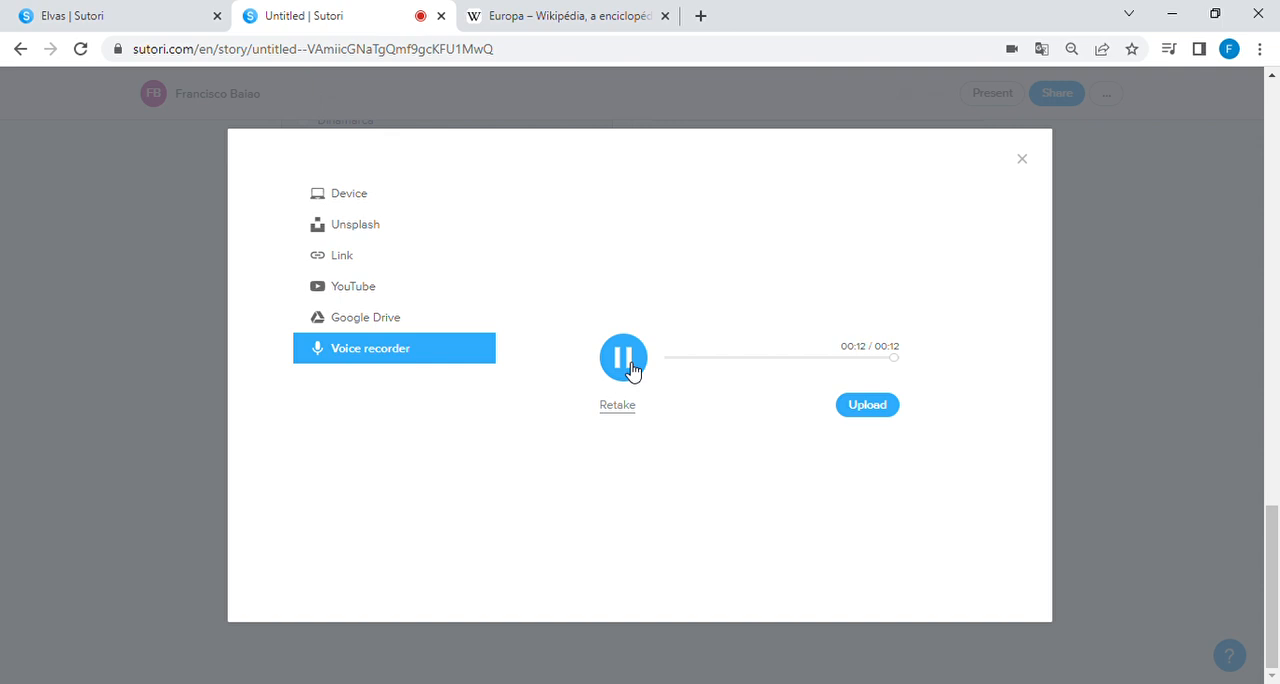
{"action": "left_click", "coordinate": [862, 416]}
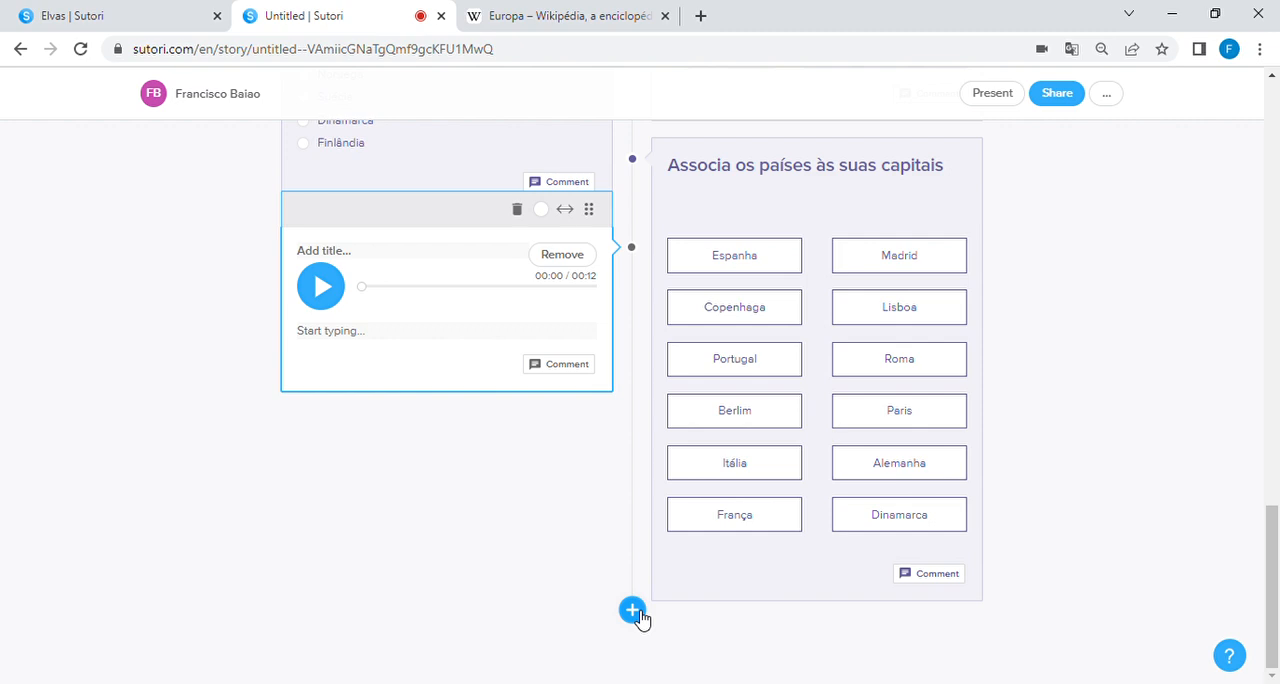
Step: Add a "Did you know?" block and replace its default heading with "Sabes que?"
{"action": "left_click", "coordinate": [634, 611]}
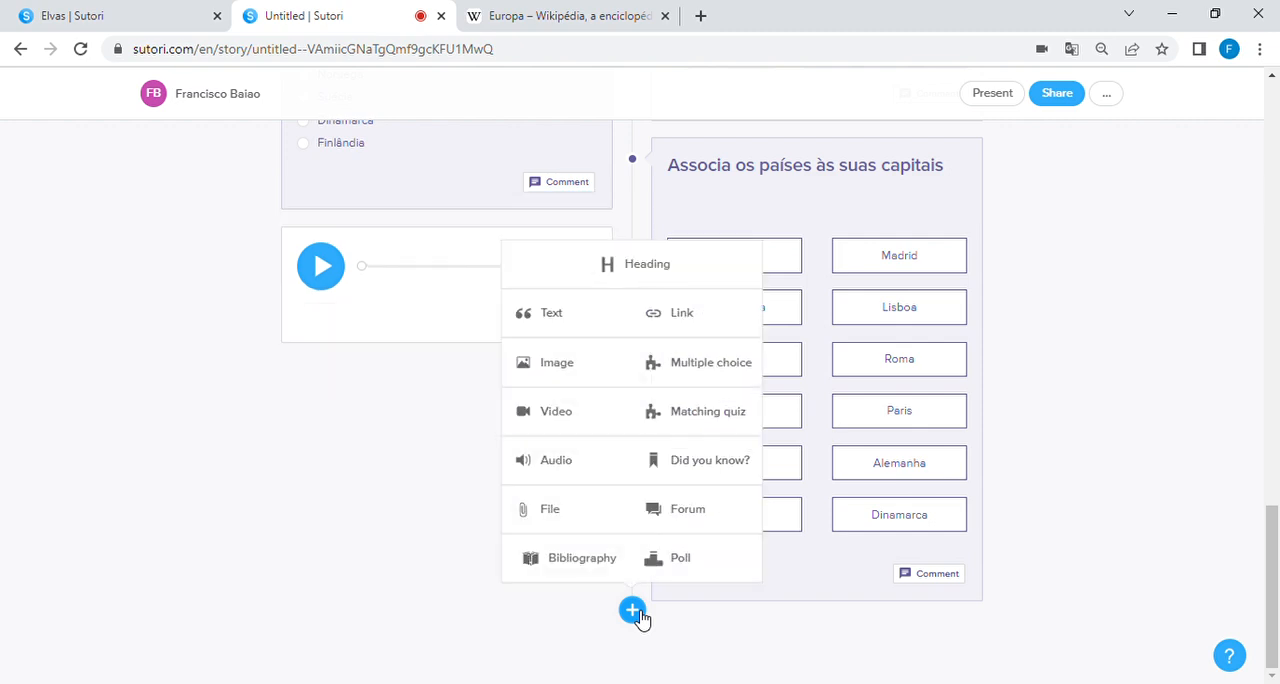
{"action": "left_click", "coordinate": [718, 475]}
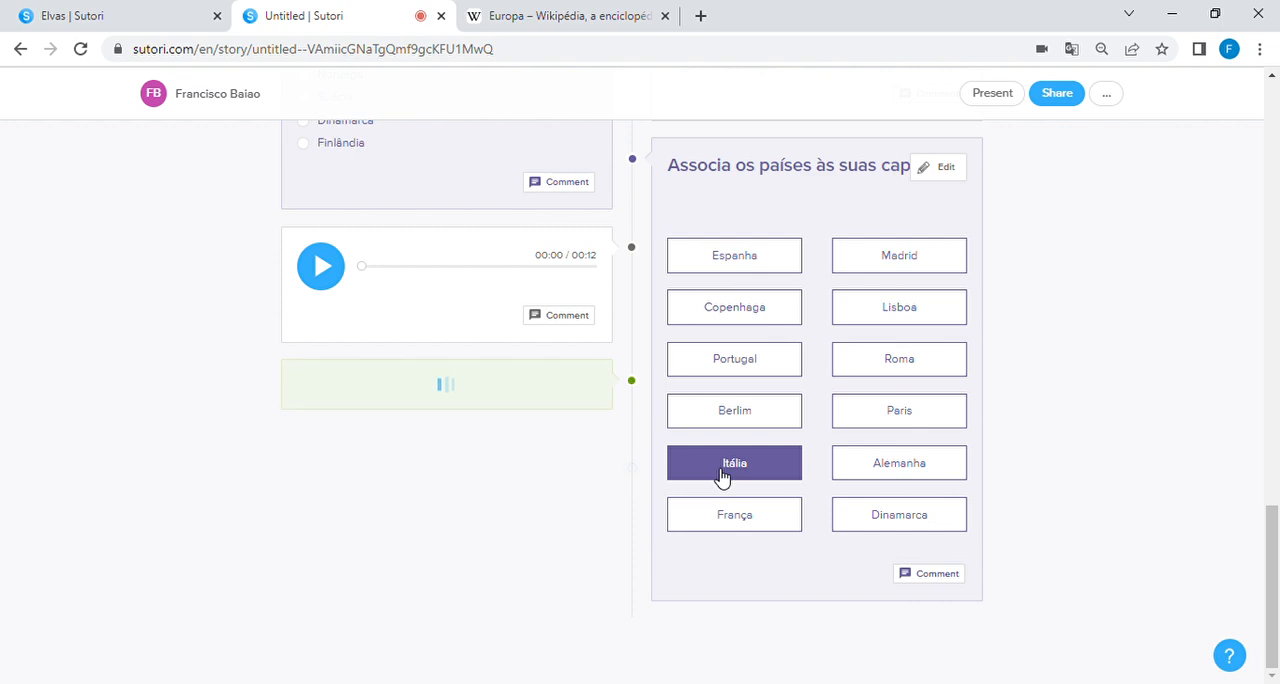
{"action": "type", "text": "dfdfsdfsdfsdfsf"}
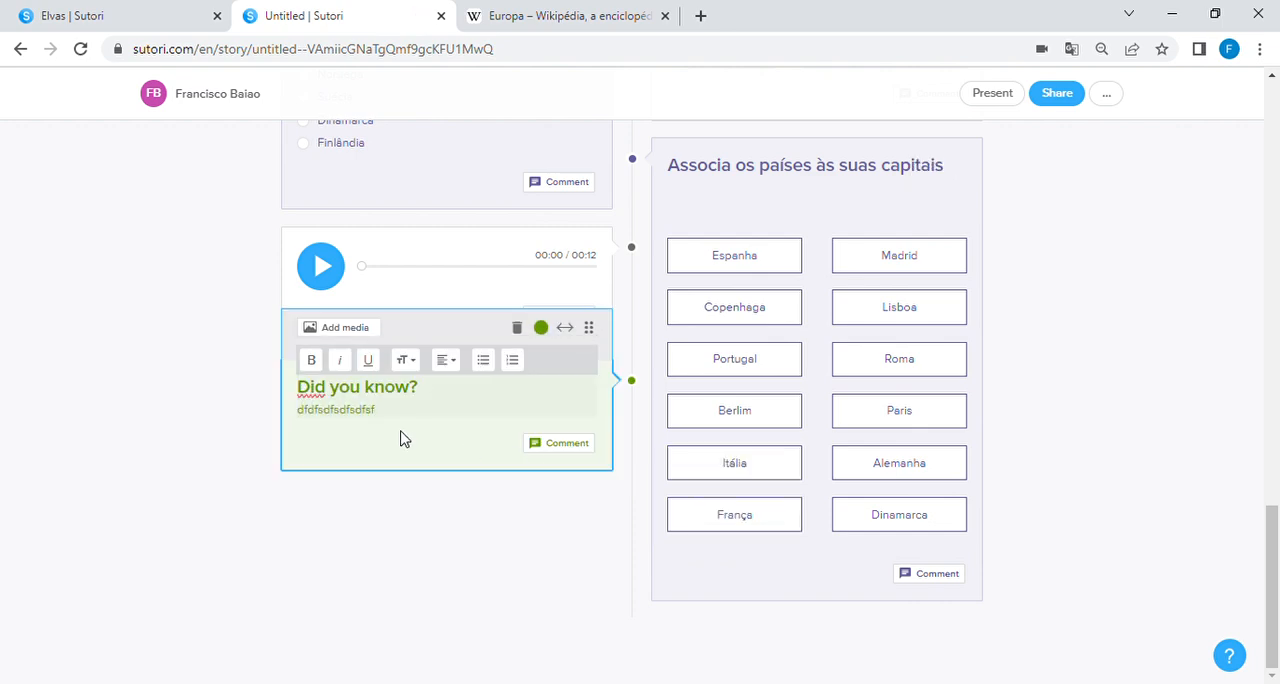
{"action": "key", "text": "BackSpace"}
{"action": "key", "text": "BackSpace"}
{"action": "key", "text": "BackSpace"}
{"action": "key", "text": "BackSpace"}
{"action": "left_click_drag", "start_coordinate": [434, 392], "coordinate": [312, 396]}
{"action": "type", "text": "Sabes que?"}
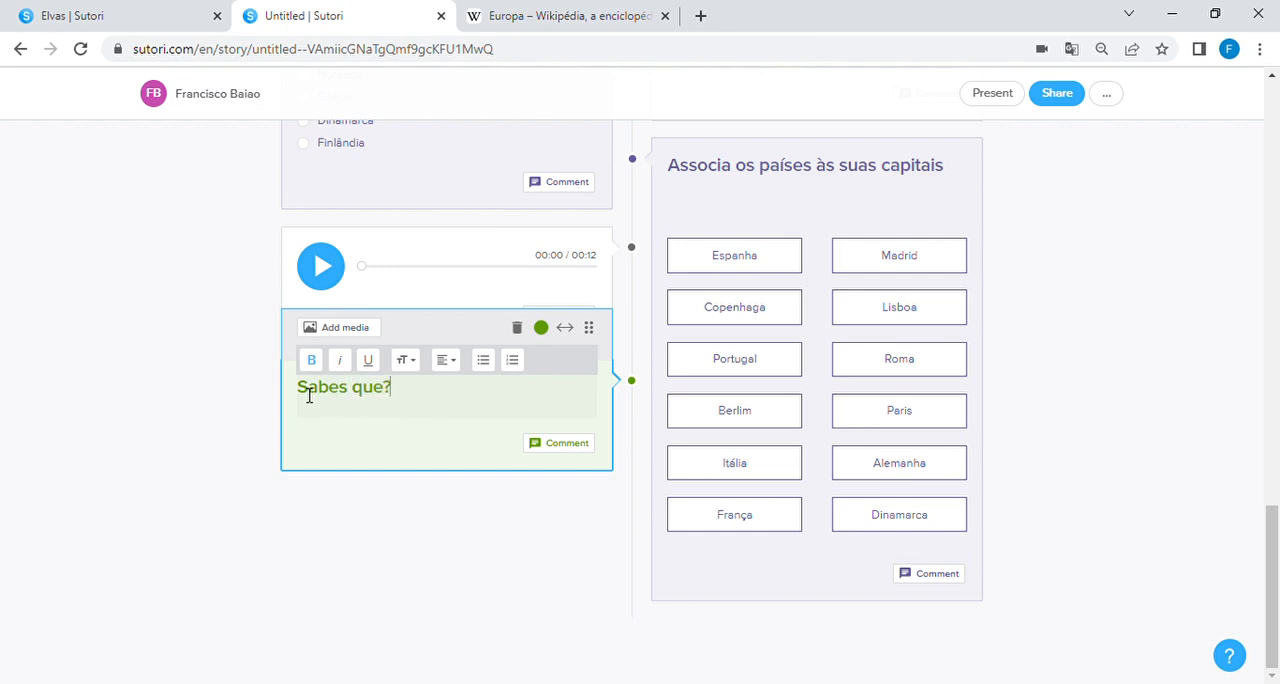
Step: Write "A União Europeia teve origem numa anterior associação de países? Pesquisa sobre essa primeira comunidade!" under the "Sabes que?" heading
{"action": "key", "text": "Return"}
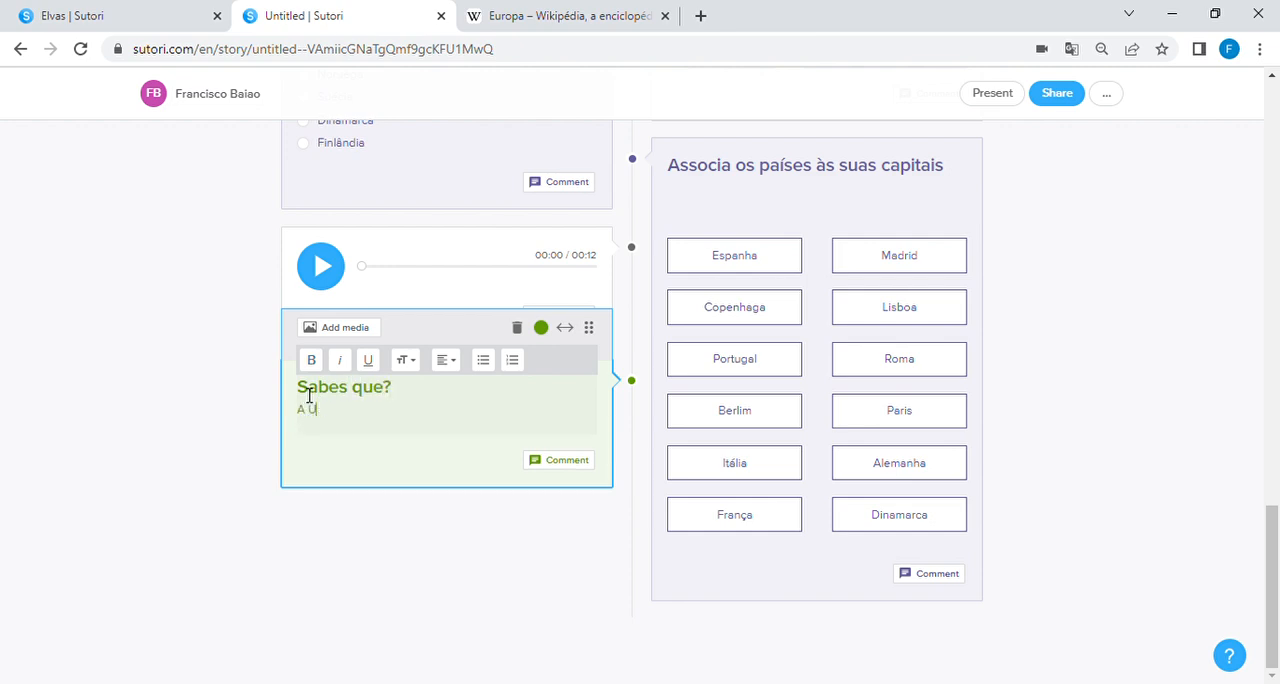
{"action": "type", "text": "A União Europeia teve origem n"}
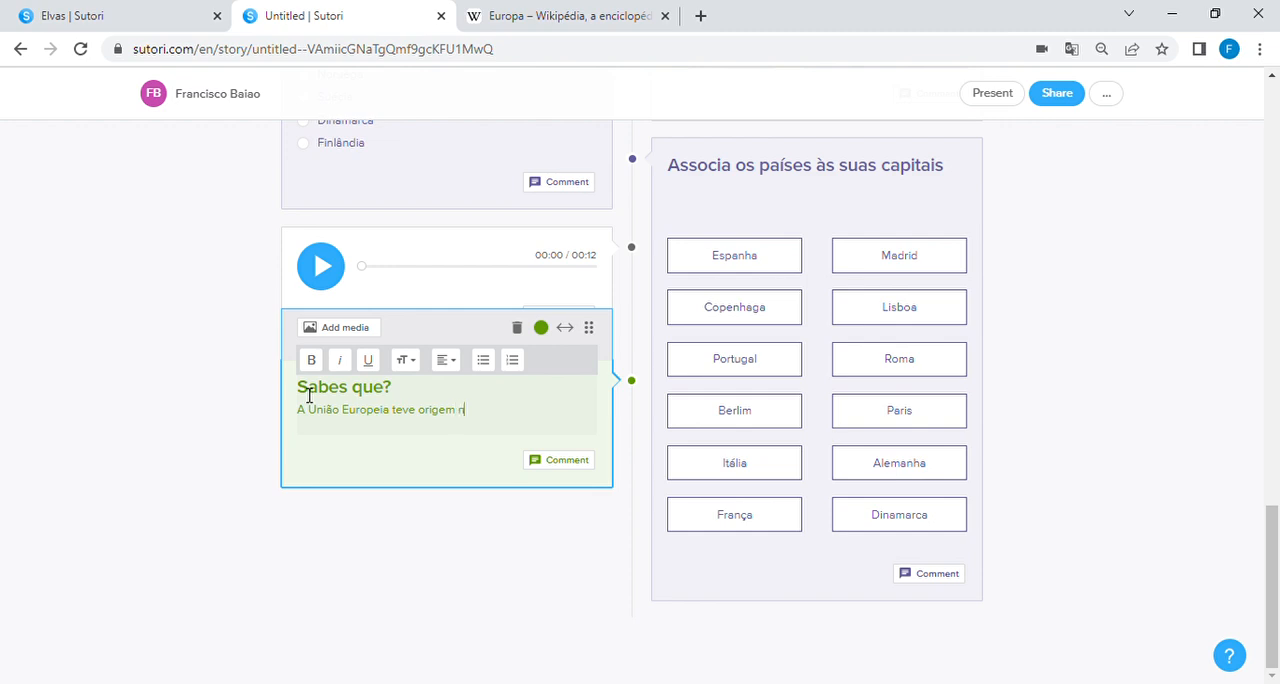
{"action": "type", "text": "uma anterior associação de país"}
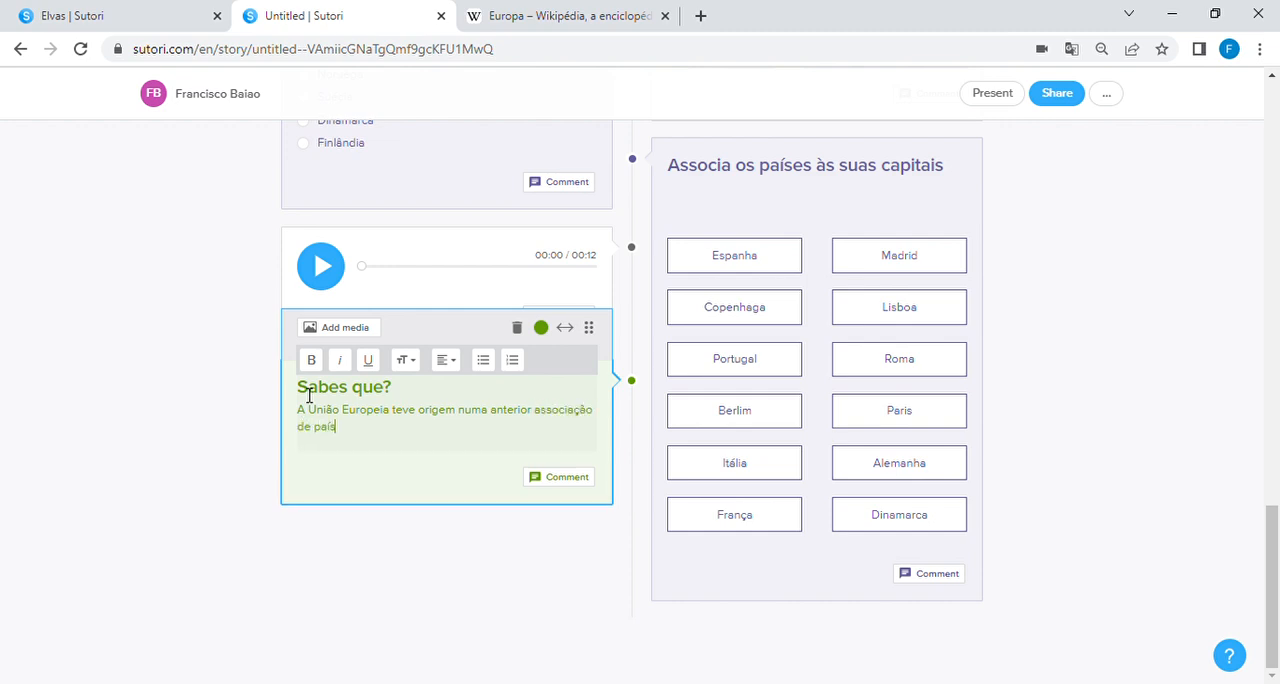
{"action": "type", "text": "es? Pesquisa"}
{"action": "type", "text": " saobre"}
{"action": "type", "text": "obre"}
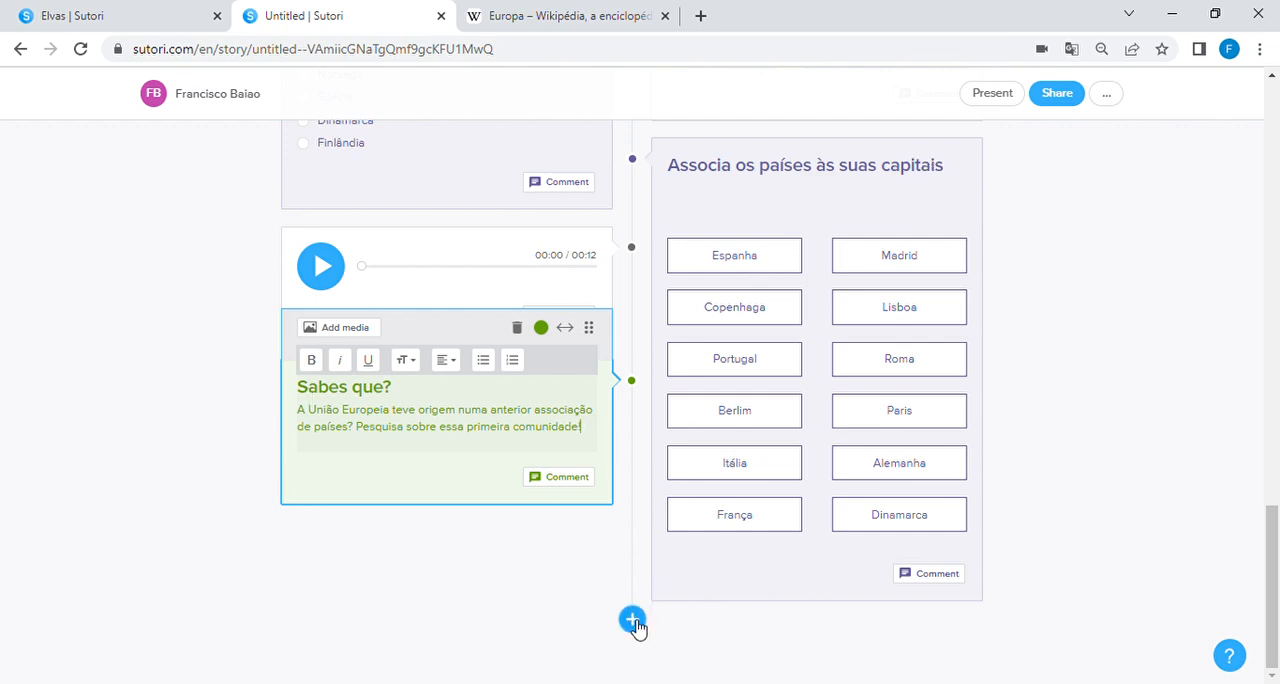
Step: Add a file block and close its upload dialog without choosing a file
{"action": "left_click", "coordinate": [633, 621]}
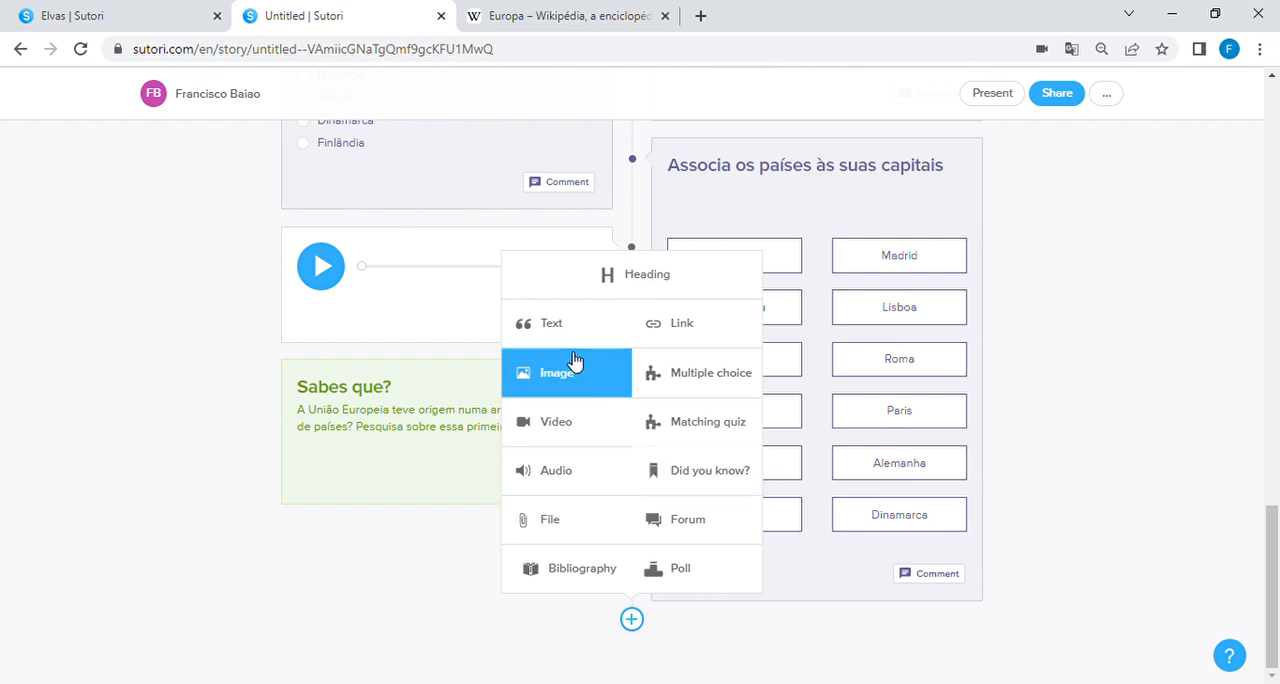
{"action": "left_click", "coordinate": [577, 539]}
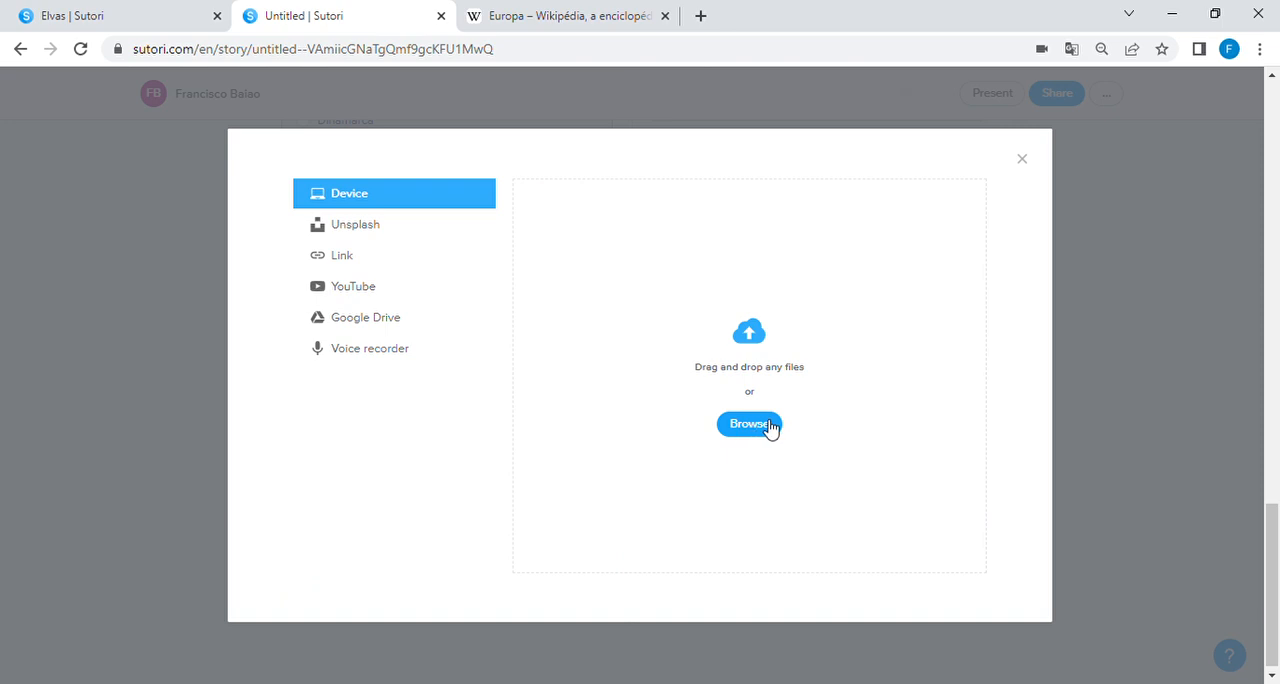
{"action": "left_click", "coordinate": [1023, 160]}
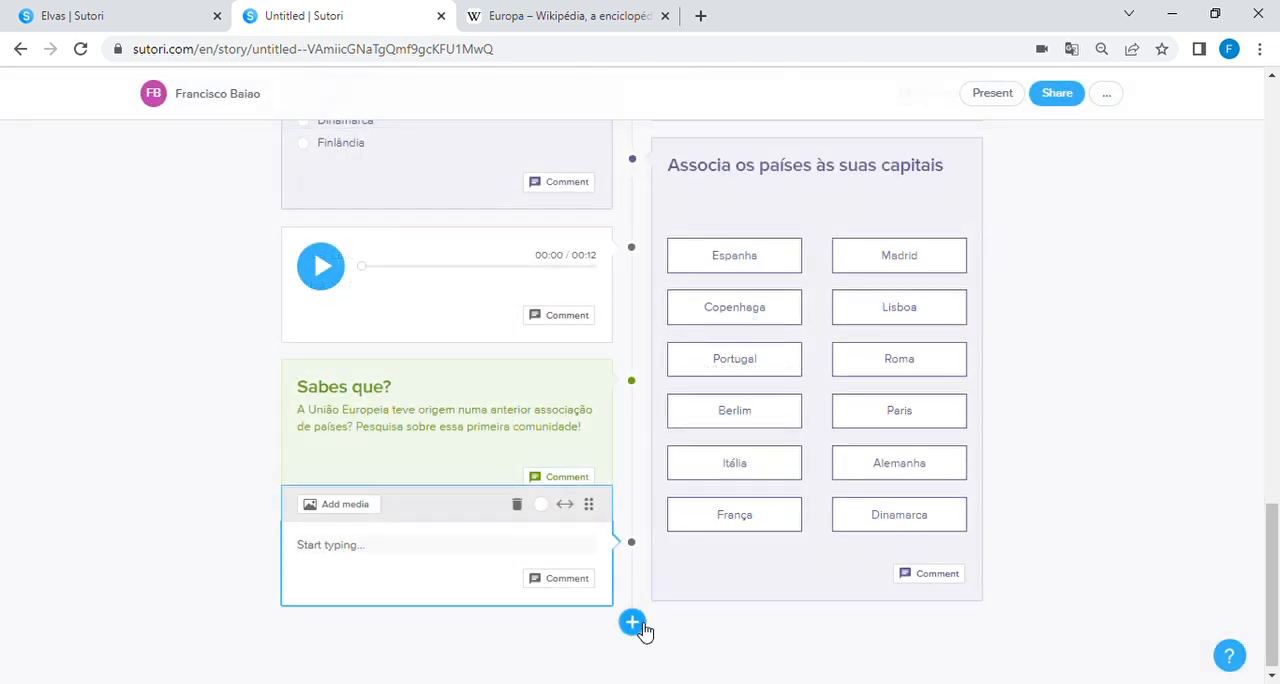
Step: Add a Forum block and a Bibliography block to the end of the story, keeping their default content
{"action": "left_click", "coordinate": [641, 625]}
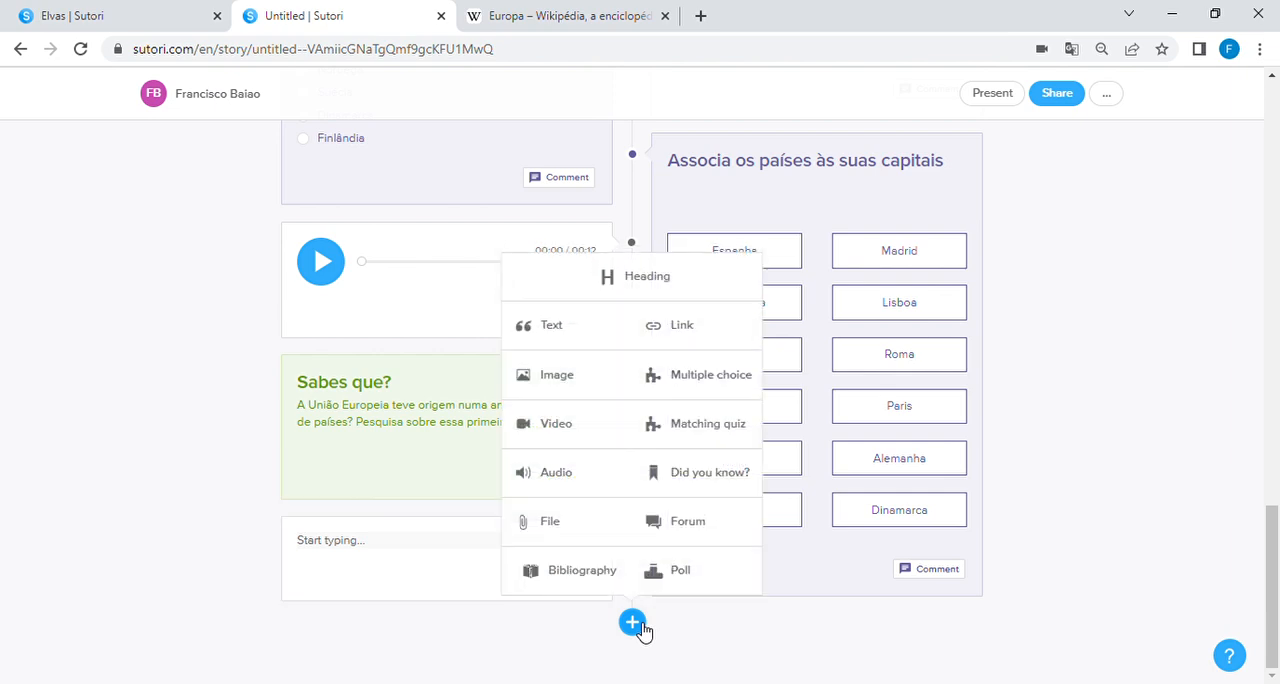
{"action": "left_click", "coordinate": [723, 523]}
{"action": "scroll", "coordinate": [666, 573], "scroll_direction": "down", "scroll_amount": 1}
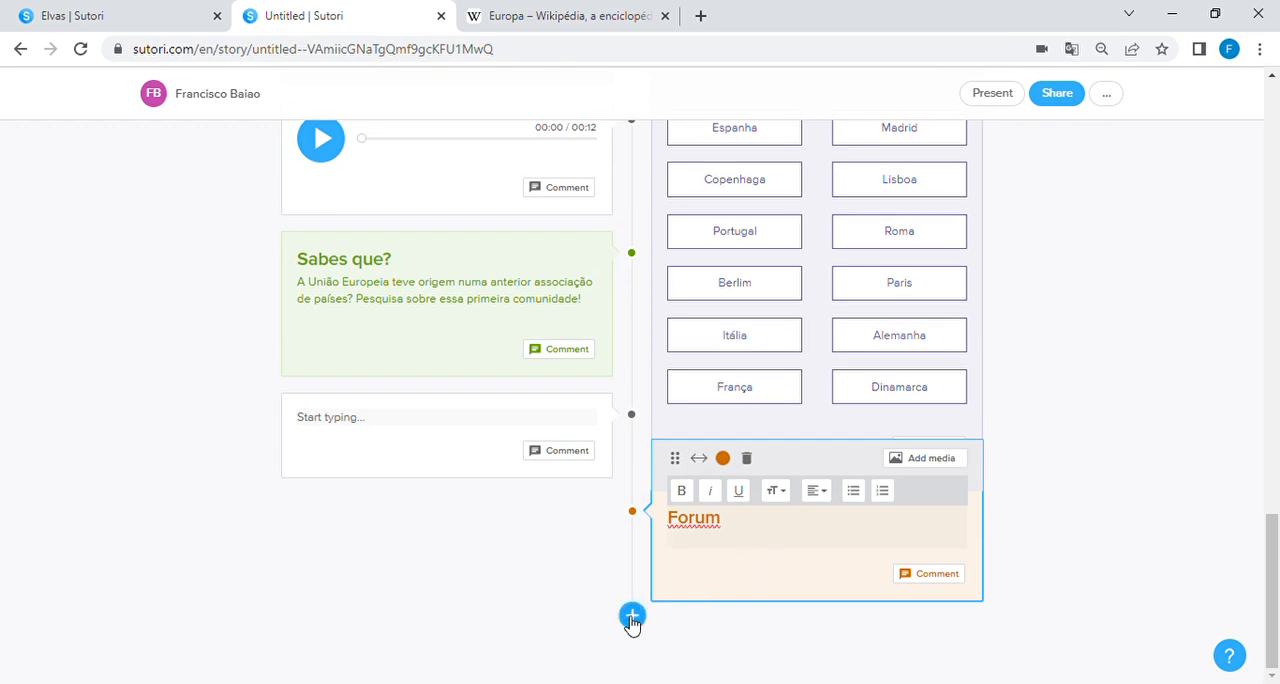
{"action": "left_click", "coordinate": [632, 617]}
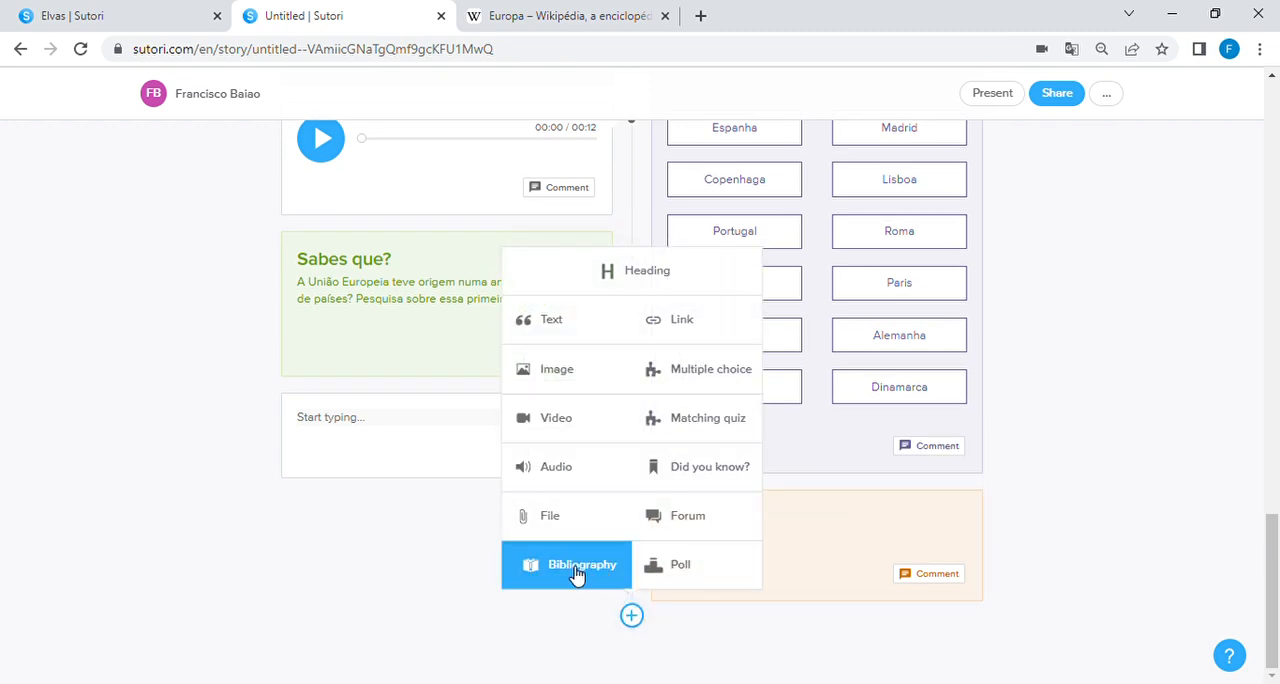
{"action": "left_click", "coordinate": [577, 566]}
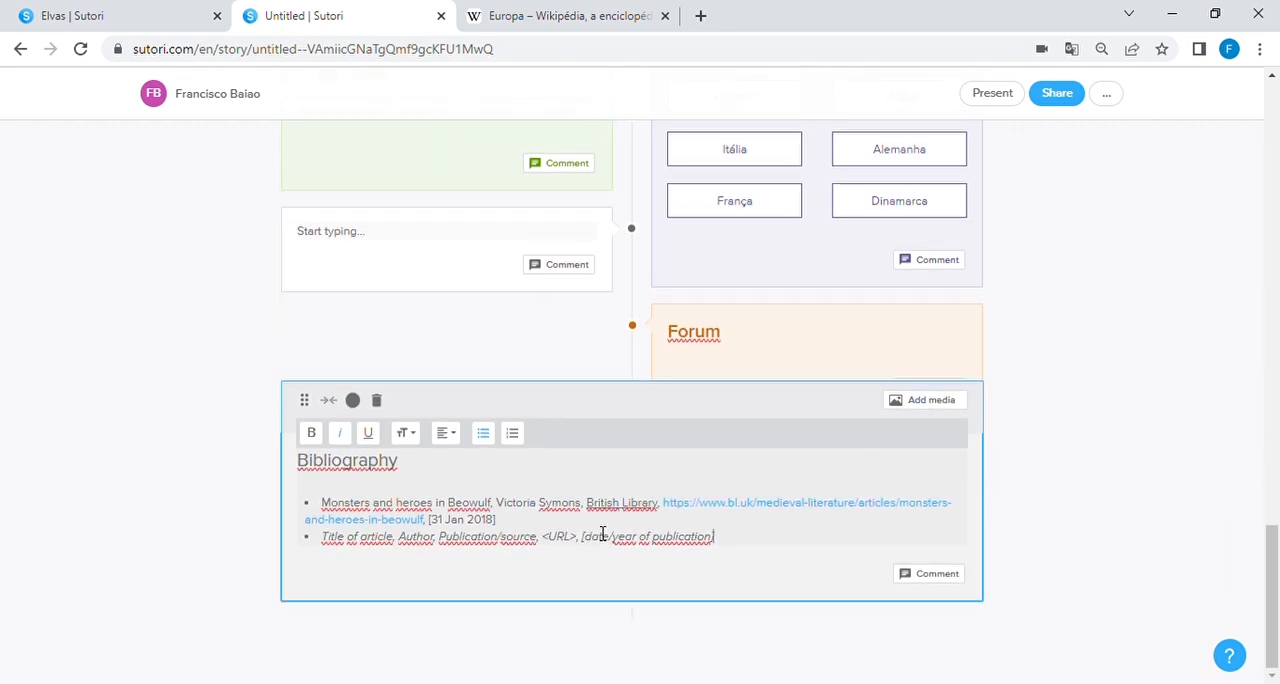
{"action": "left_click", "coordinate": [1068, 536]}
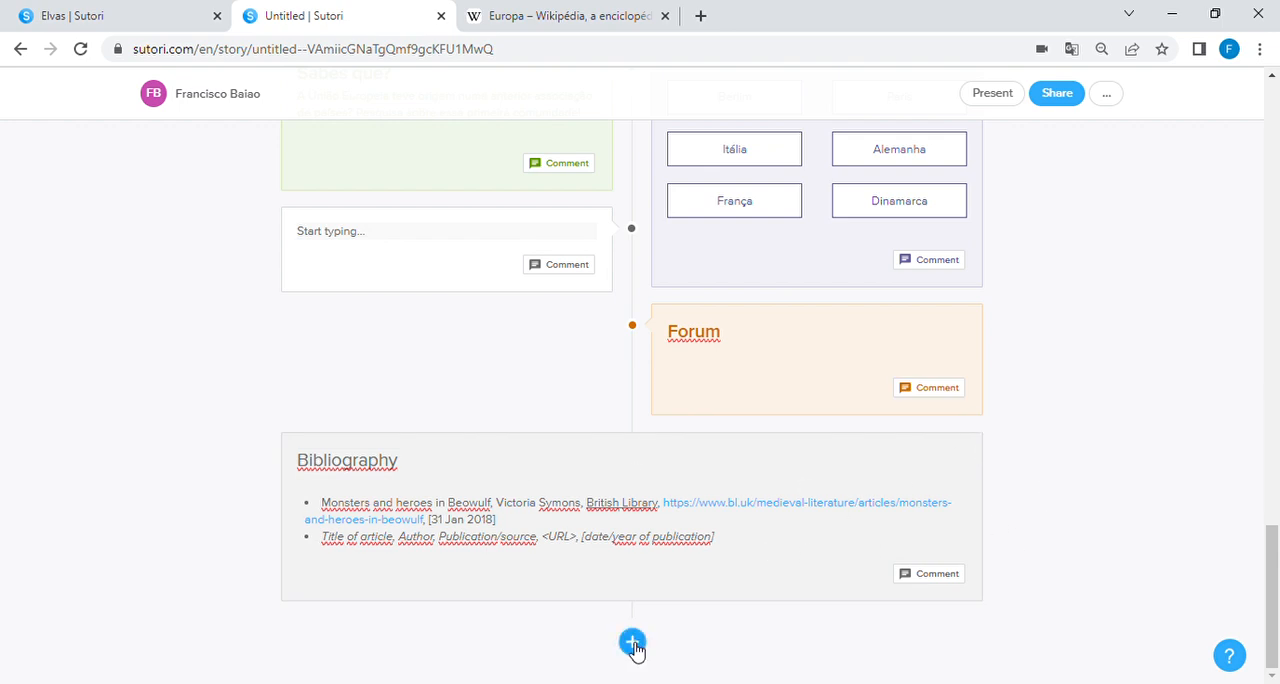
Step: Add a Poll block at the end of the story and change its heading text to "Sondagem"
{"action": "left_click", "coordinate": [634, 641]}
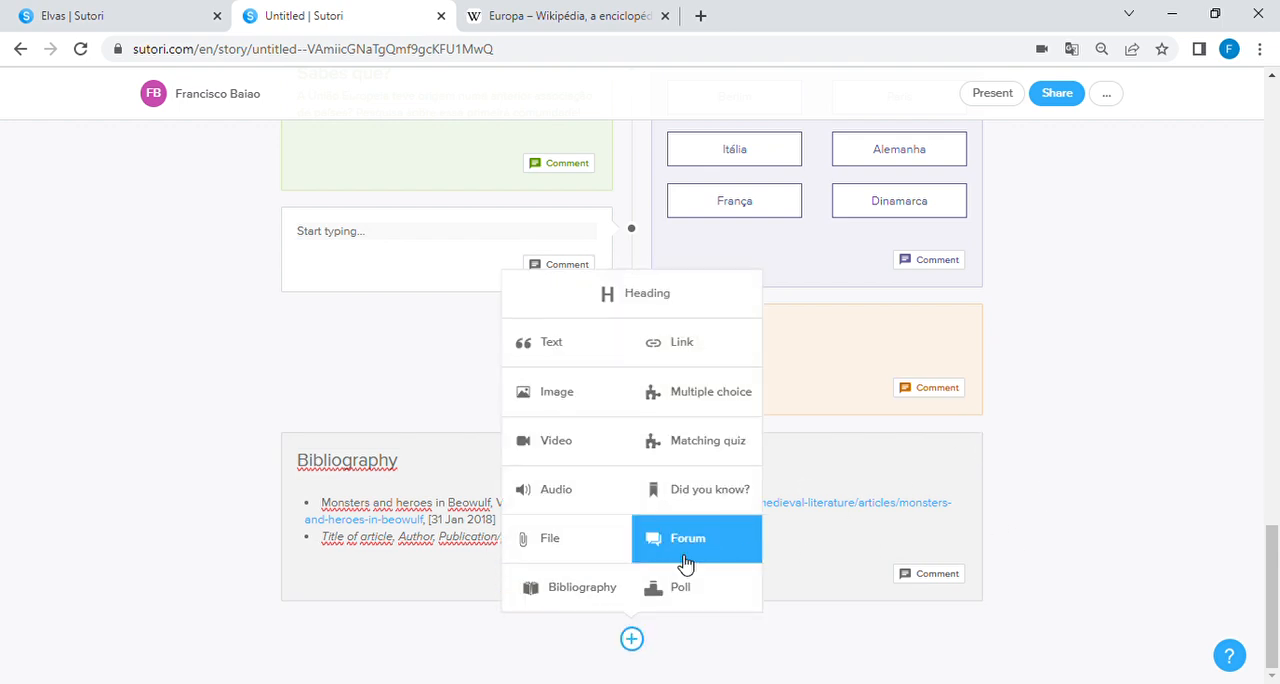
{"action": "left_click", "coordinate": [701, 598]}
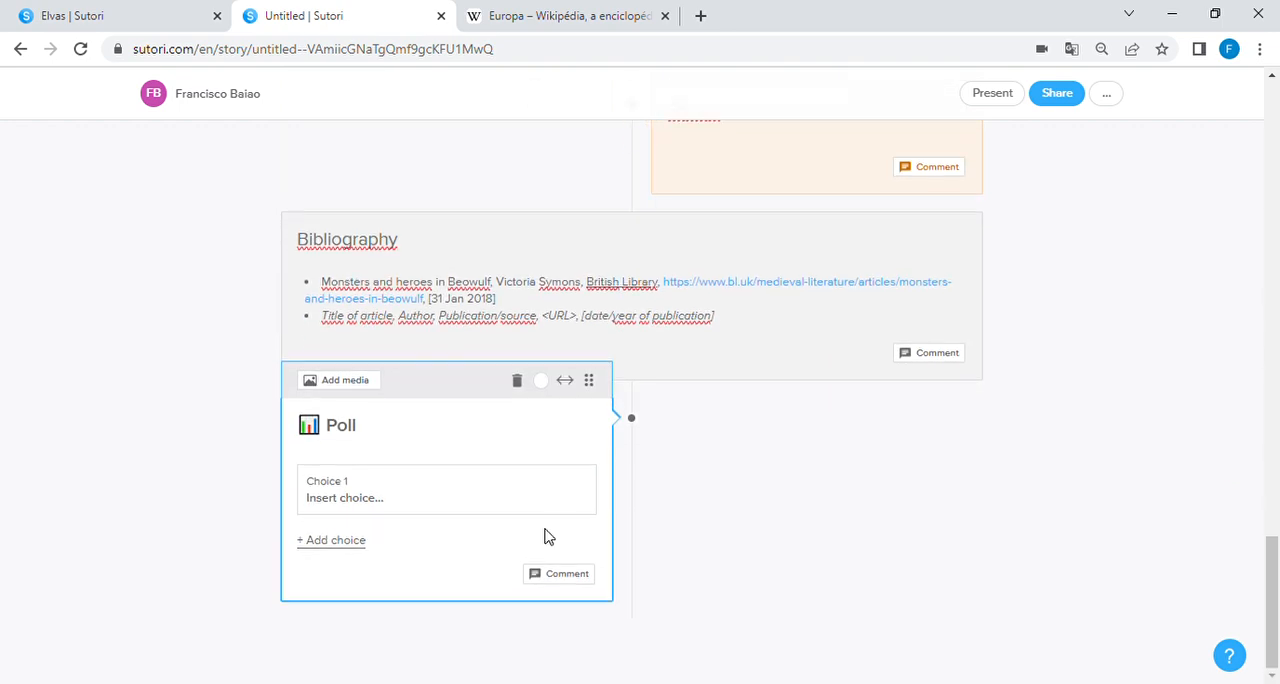
{"action": "left_click", "coordinate": [381, 437]}
{"action": "key", "text": "BackSpace"}
{"action": "key", "text": "BackSpace"}
{"action": "type", "text": "SOnf"}
{"action": "key", "text": "BackSpace"}
{"action": "key", "text": "BackSpace"}
{"action": "type", "text": "ndagem"}
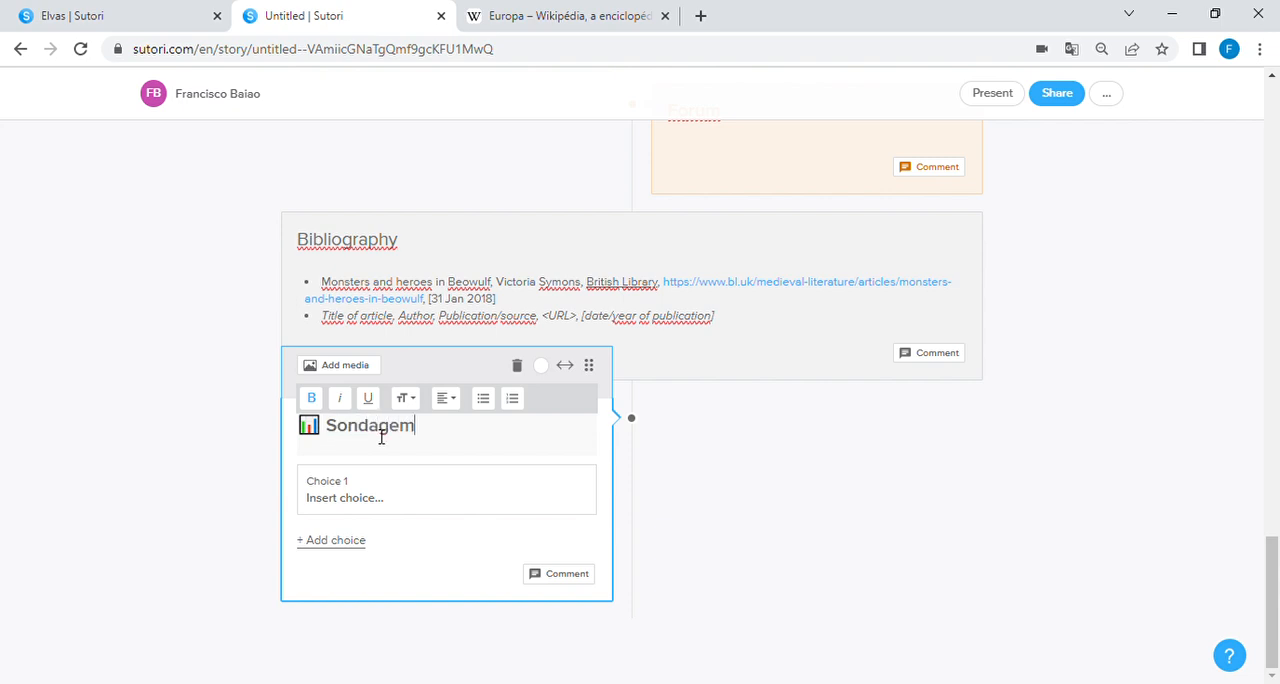
Step: Extend the poll heading to "Sondagem: gostaste desta aplicação?"
{"action": "left_click", "coordinate": [364, 490]}
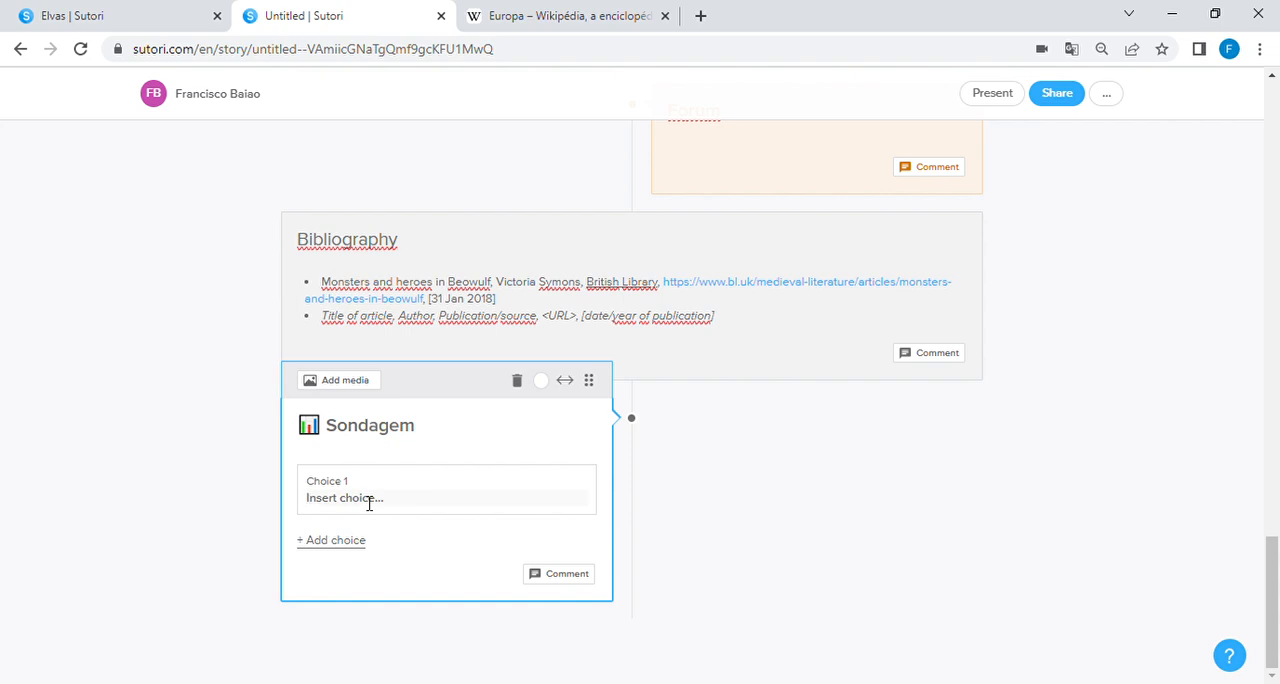
{"action": "left_click", "coordinate": [449, 437]}
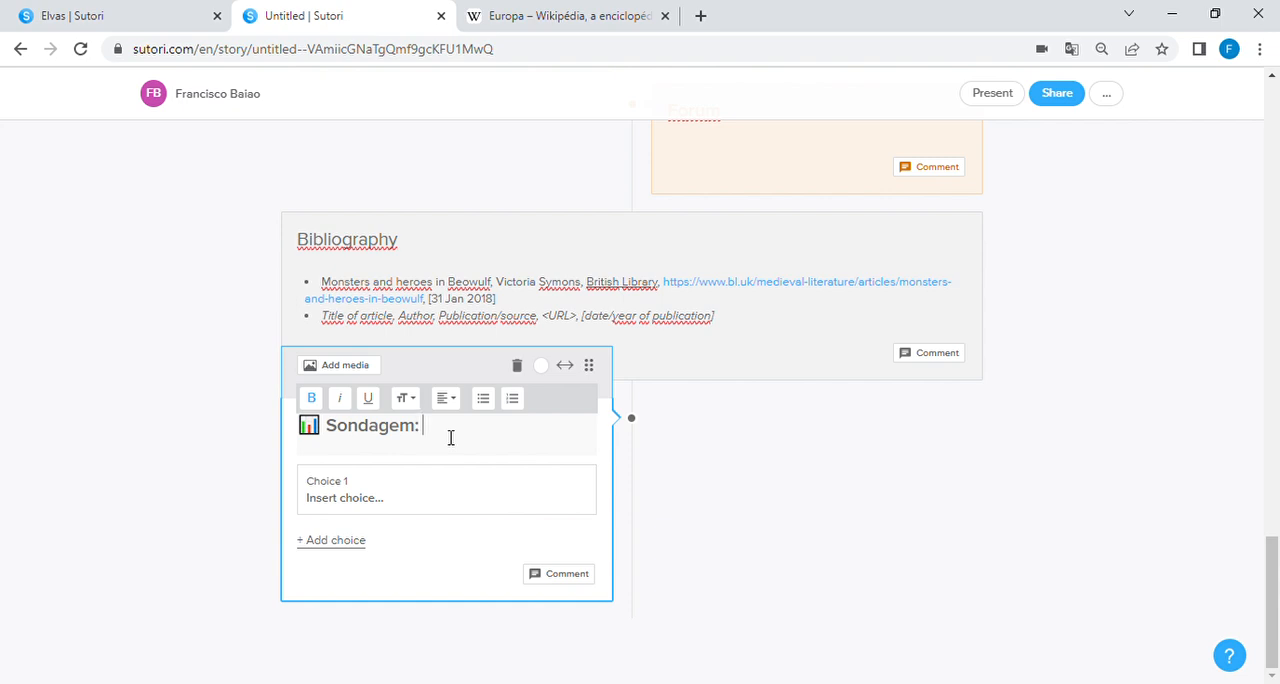
{"action": "type", "text": "gostaste desta aplicação"}
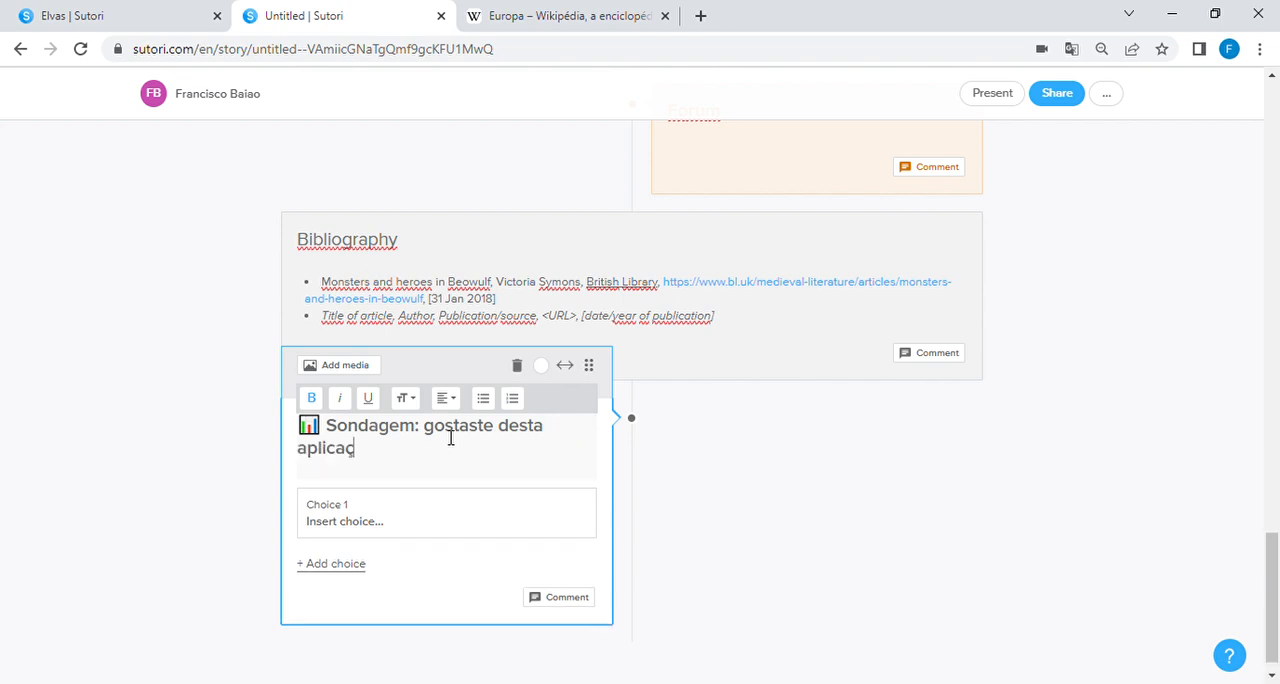
Step: Give the poll the two choices "Sim" and "Não" and finish editing it
{"action": "left_click", "coordinate": [384, 526]}
{"action": "type", "text": "Sim"}
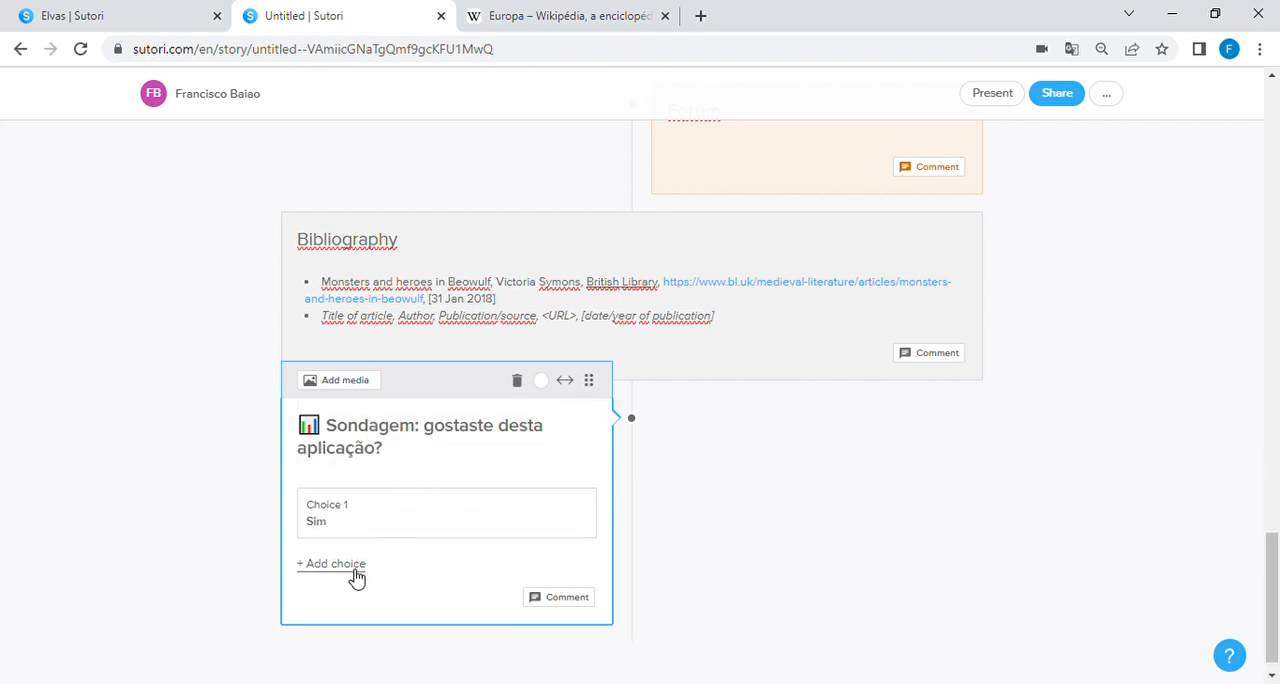
{"action": "left_click", "coordinate": [356, 566]}
{"action": "type", "text": "Não"}
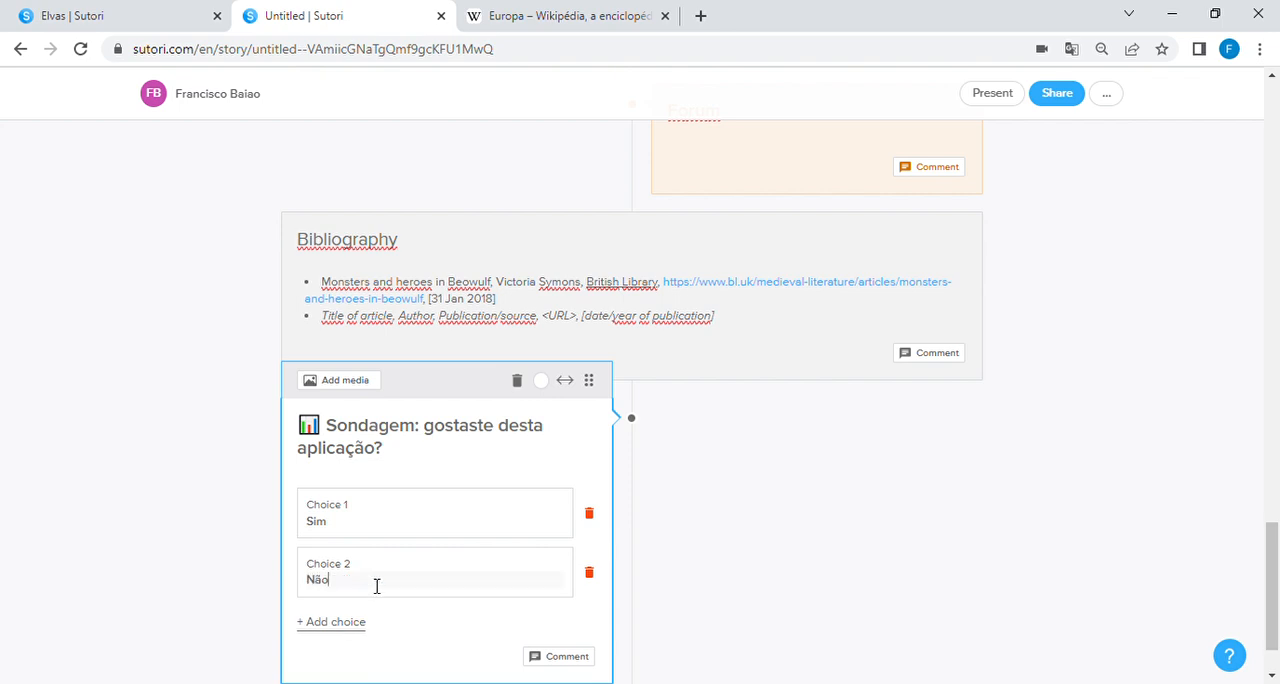
{"action": "scroll", "coordinate": [543, 586], "scroll_direction": "down", "scroll_amount": 1}
{"action": "left_click", "coordinate": [670, 556]}
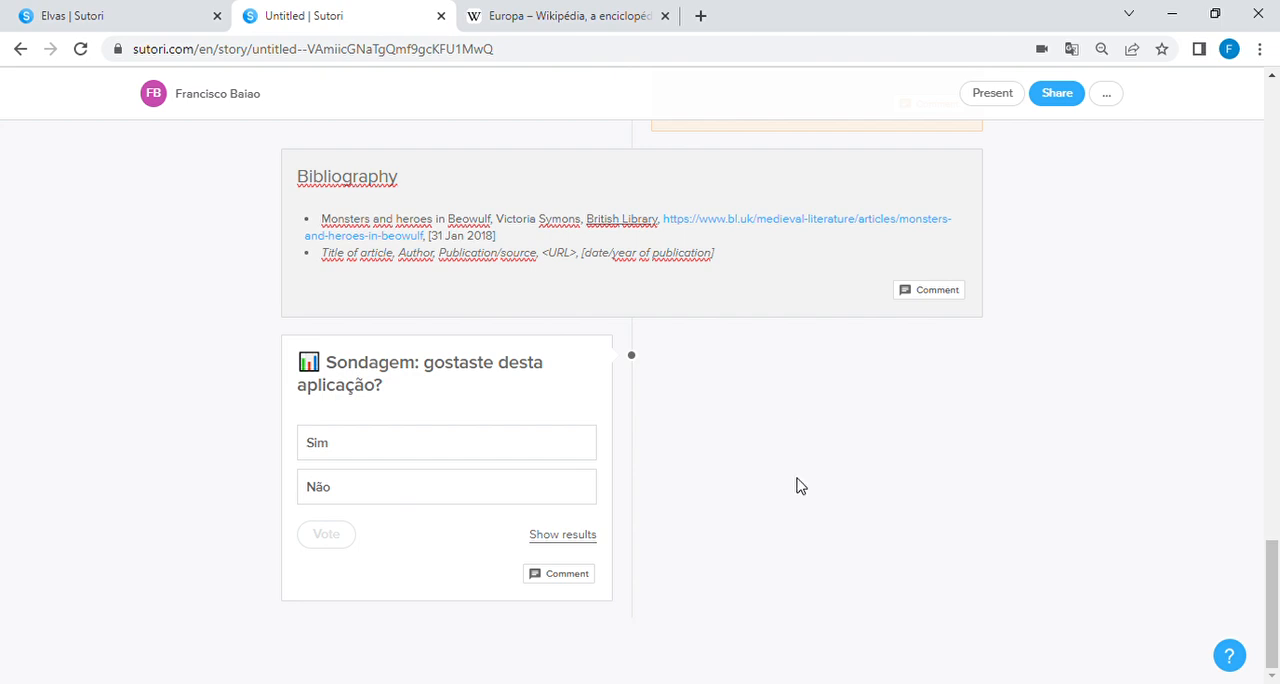
Step: Review the blocks of the story and switch to the open Elvas story
{"action": "scroll", "coordinate": [800, 486], "scroll_direction": "up", "scroll_amount": 15}
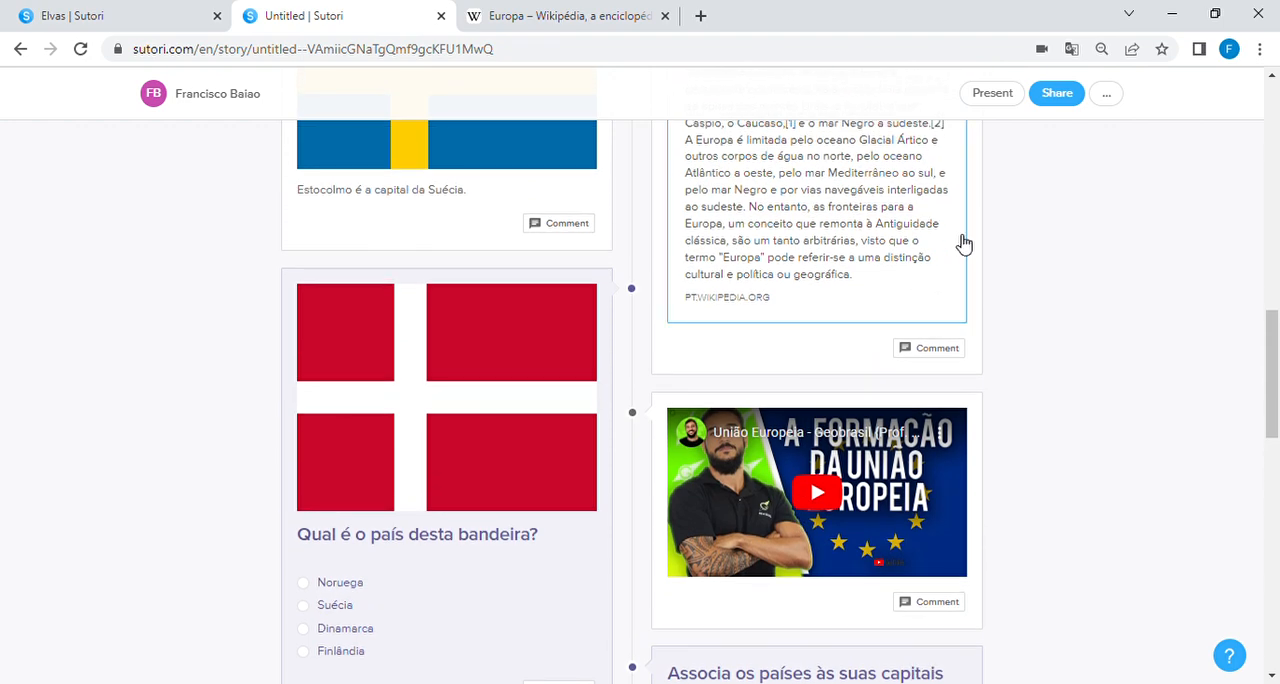
{"action": "scroll", "coordinate": [1017, 271], "scroll_direction": "down", "scroll_amount": 8}
{"action": "scroll", "coordinate": [1017, 271], "scroll_direction": "down", "scroll_amount": 3}
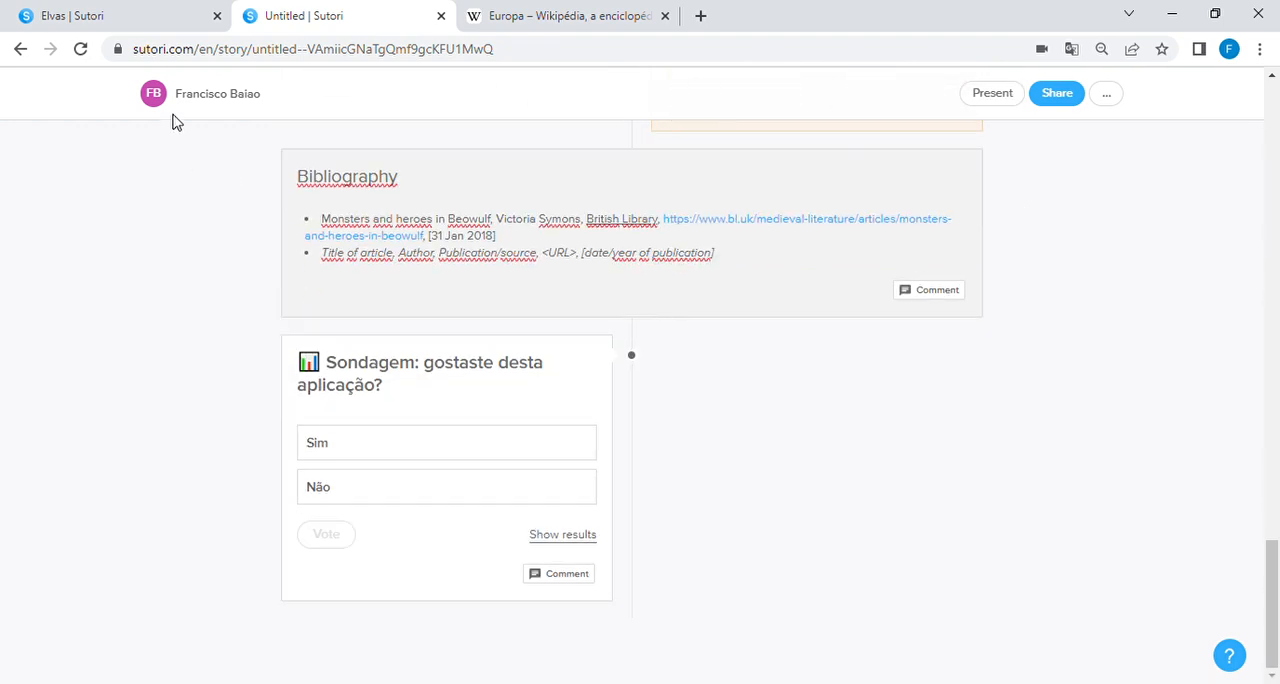
{"action": "left_click", "coordinate": [125, 18]}
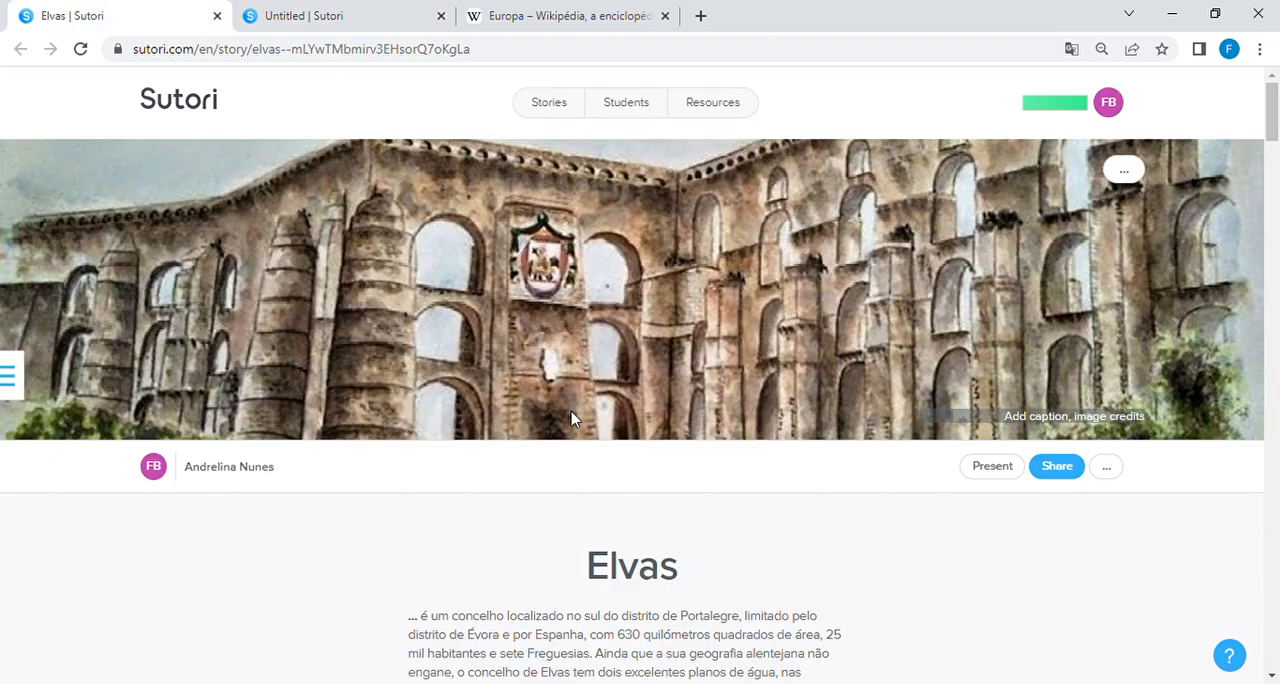